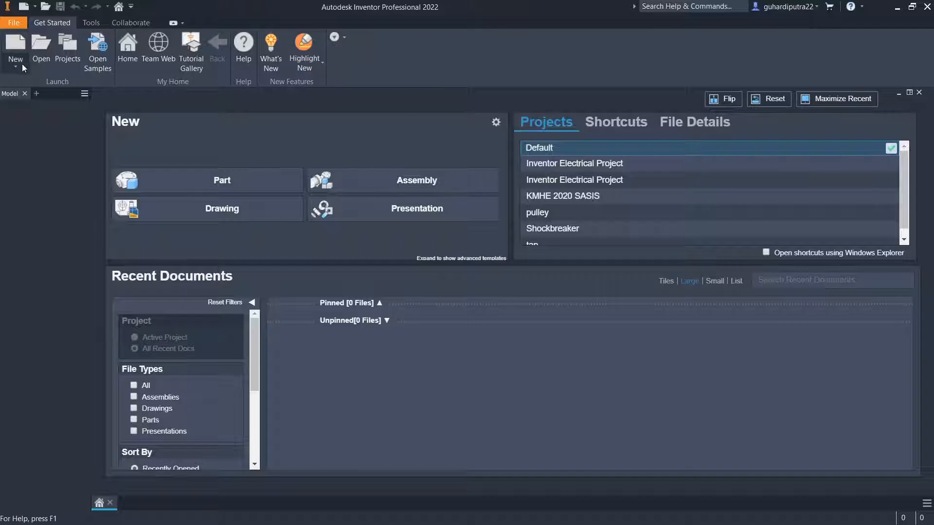
Create a new assembly and load arm 1.ipt from the arm folder for placement
click(21, 91)
click(560, 272)
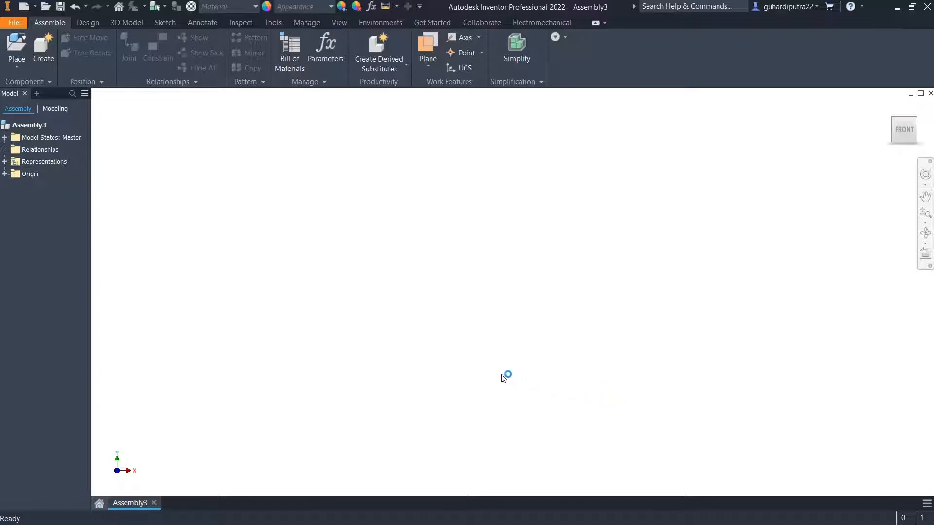
click(14, 49)
click(383, 41)
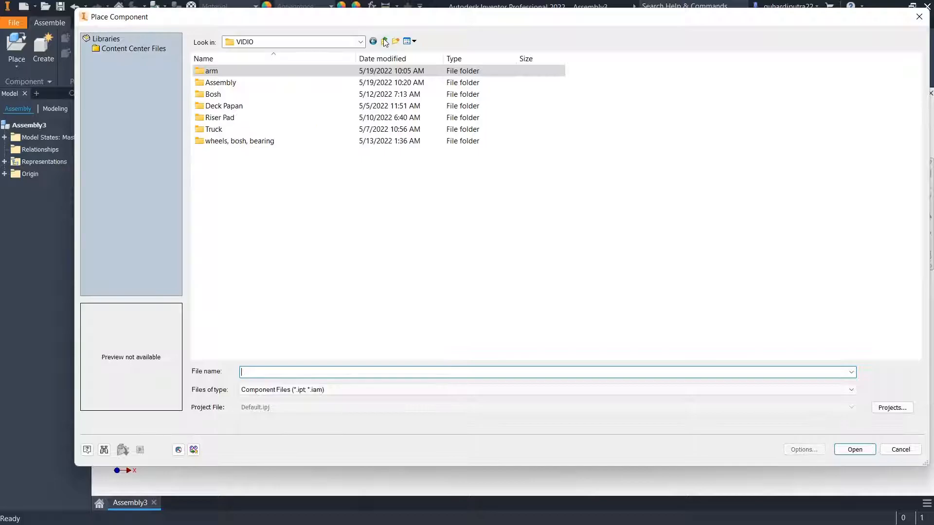
double_click(301, 74)
click(245, 104)
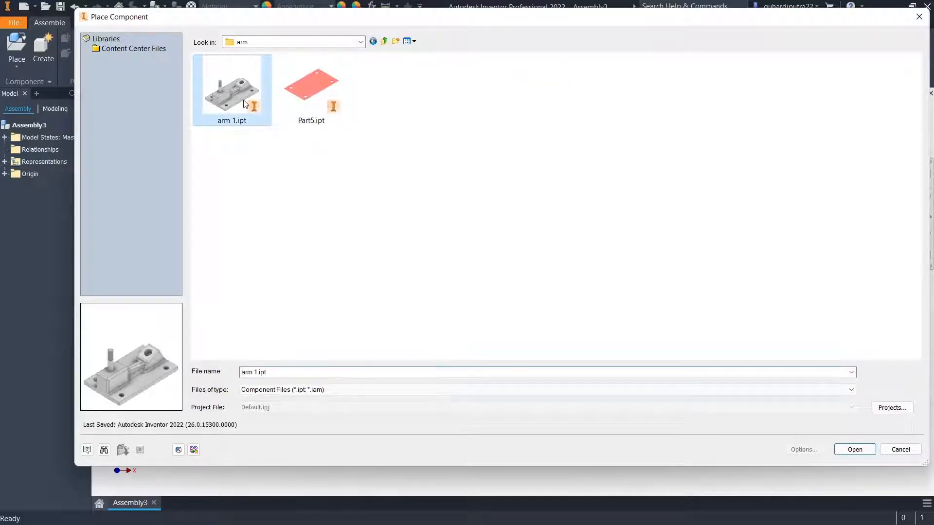
click(854, 450)
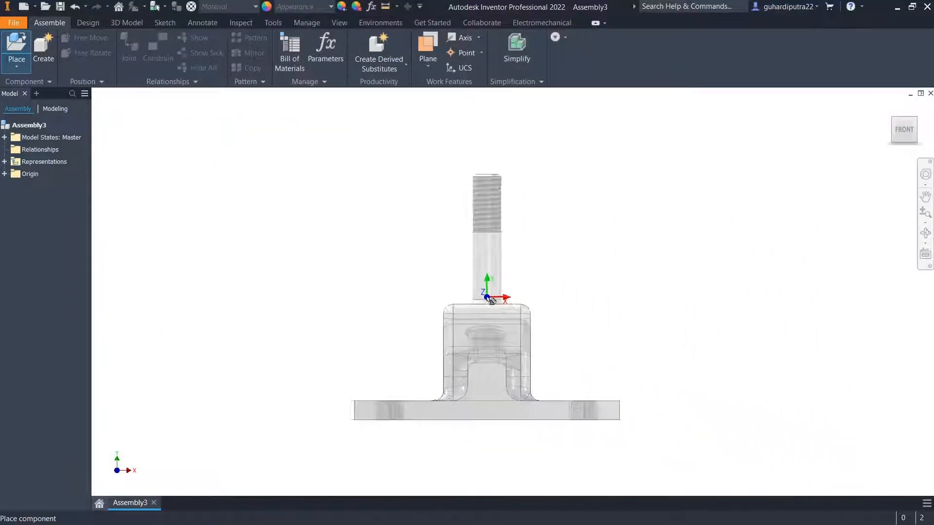
Place a single instance of the arm grounded at the assembly origin
click(912, 115)
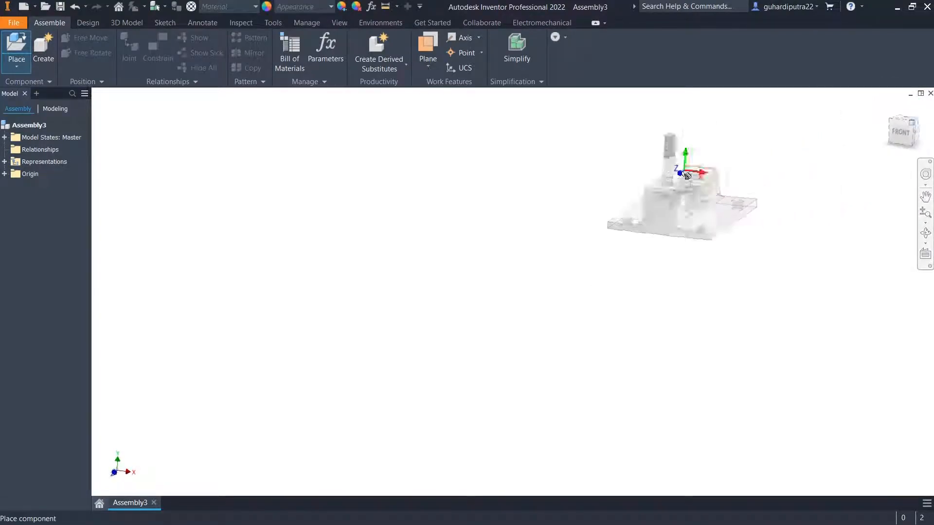
right_click(477, 237)
click(515, 251)
right_click(655, 245)
click(654, 292)
Orient the arm upright in an isometric view showing the top, front and right faces, and set it as the home view
click(905, 121)
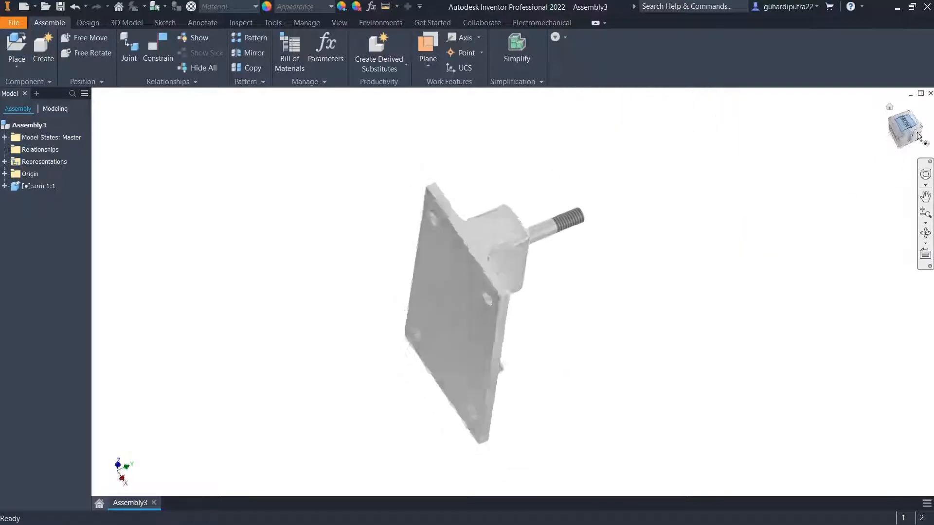
click(924, 130)
click(900, 147)
click(892, 118)
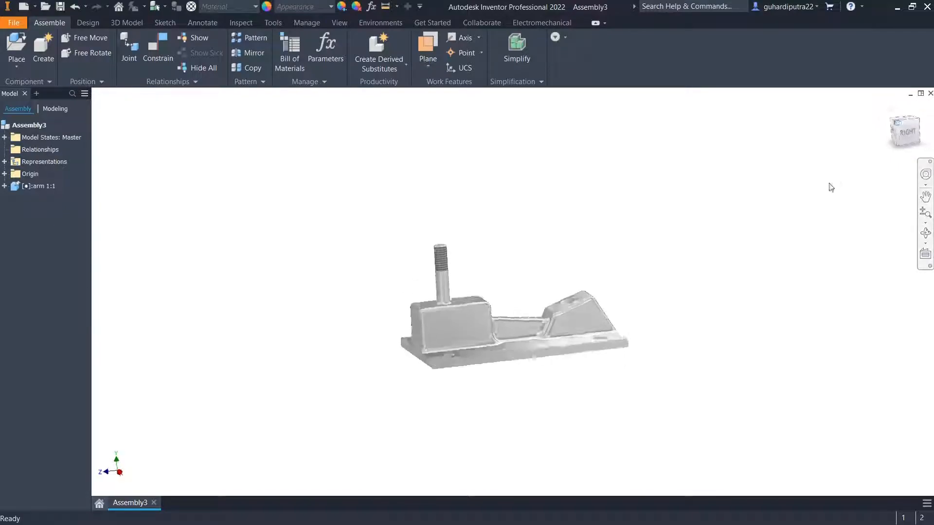
right_click(899, 136)
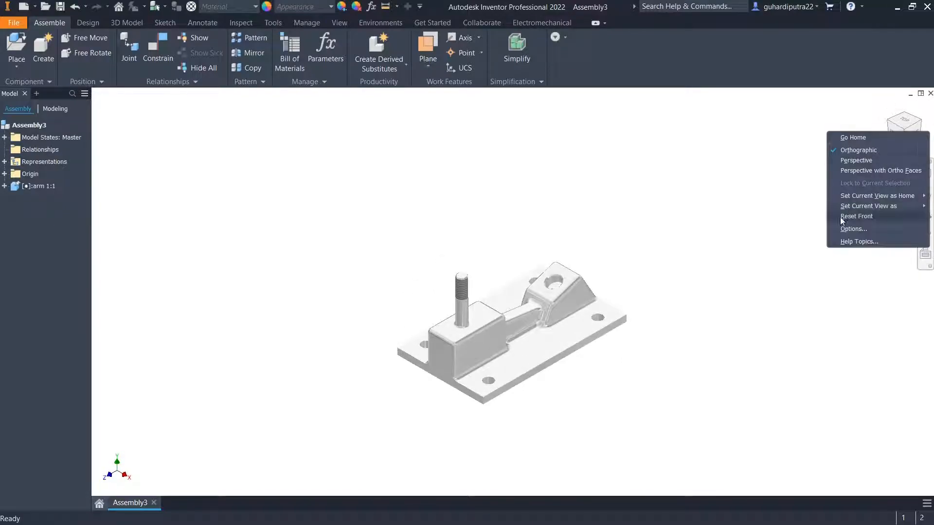
mouse_move(844, 204)
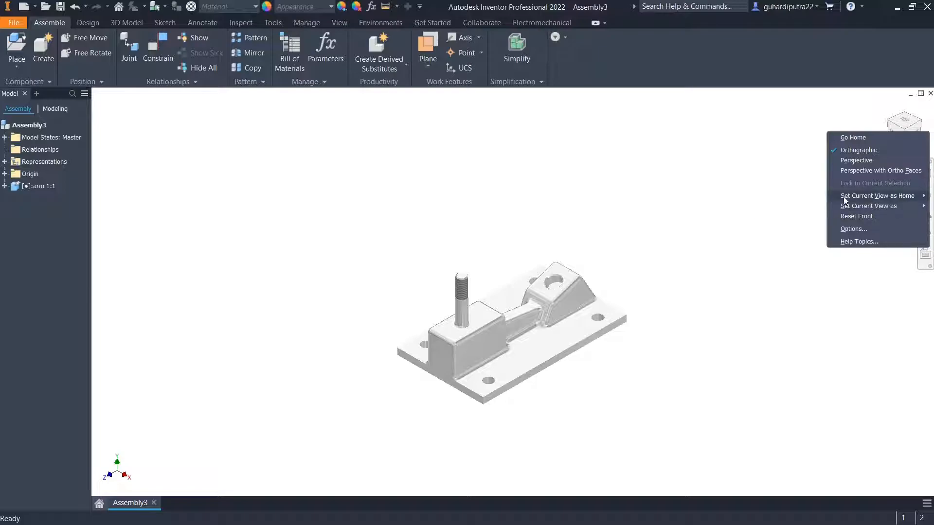
click(791, 207)
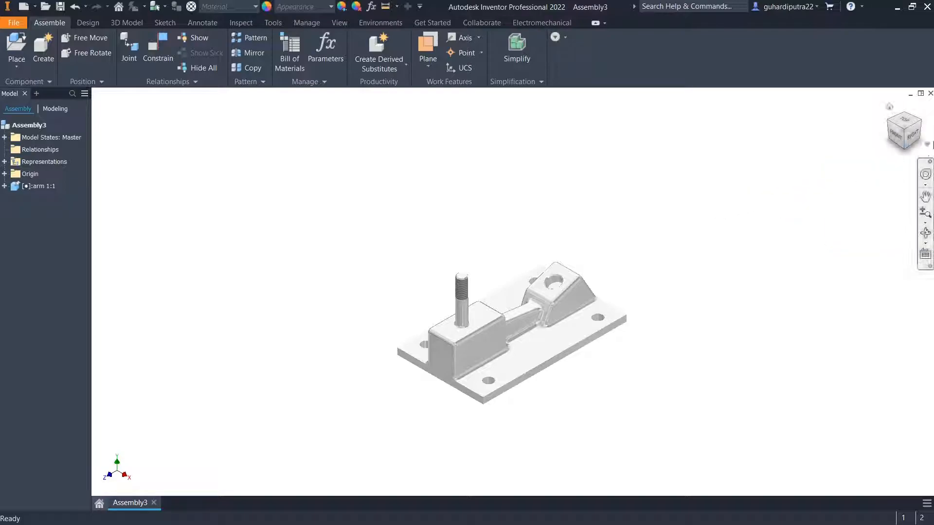
click(913, 137)
click(889, 106)
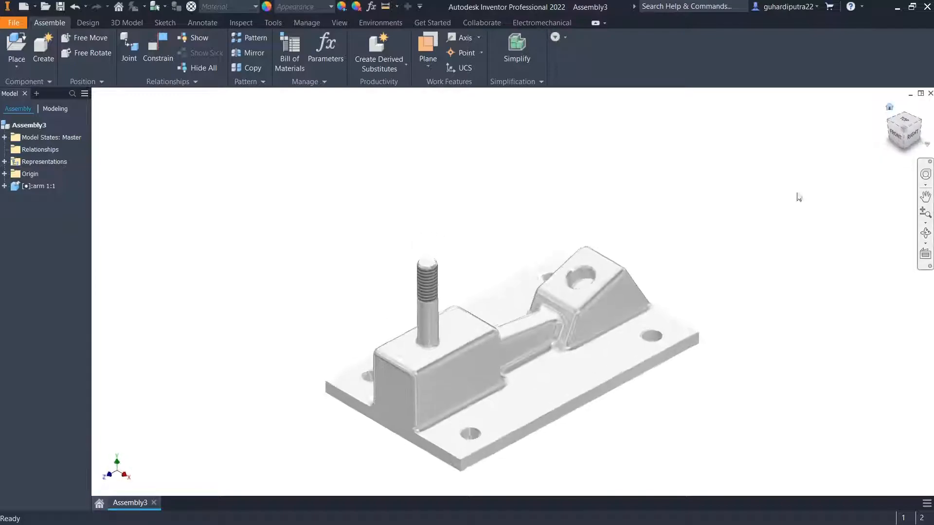
Try displaying the model shaded with edges, as well as the Performance visual preset
click(335, 21)
click(238, 65)
click(236, 151)
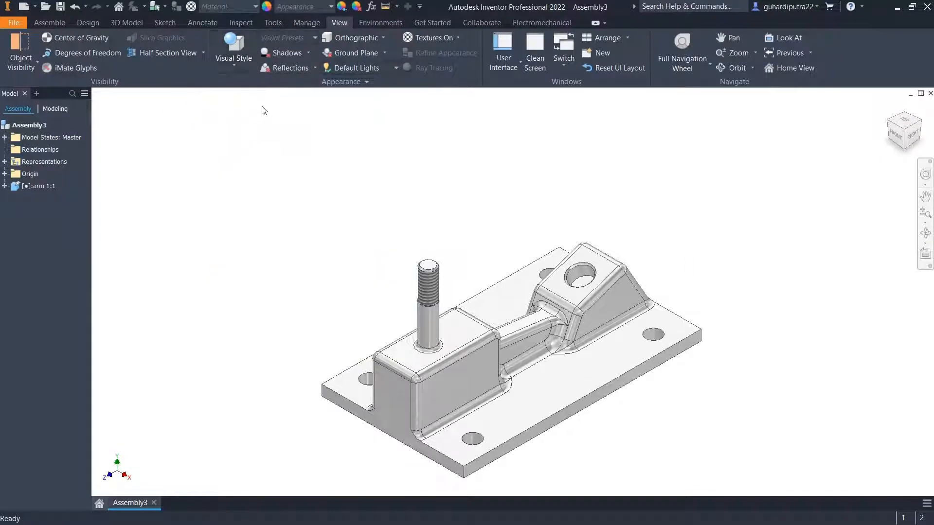
click(297, 39)
click(287, 78)
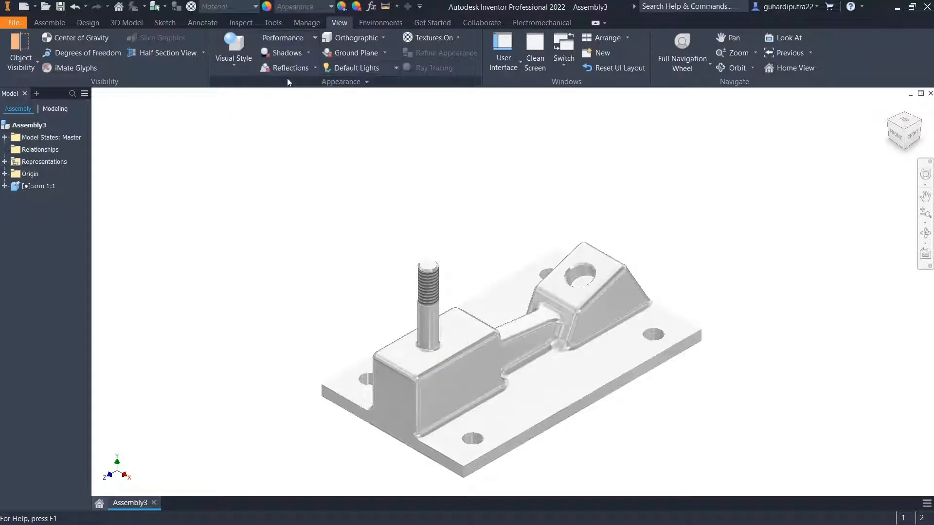
Apply the Render Quality visual preset and display the model shaded with visible edges
click(296, 37)
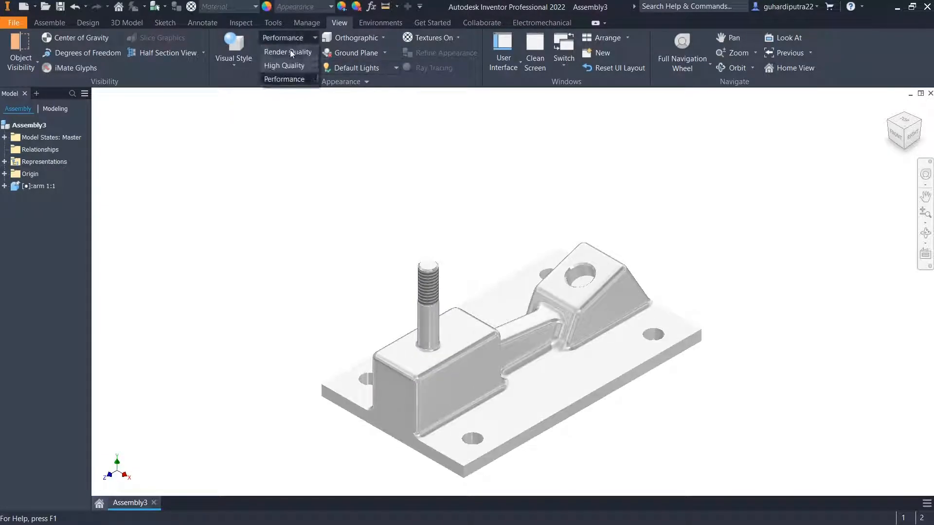
click(289, 51)
click(234, 61)
click(236, 140)
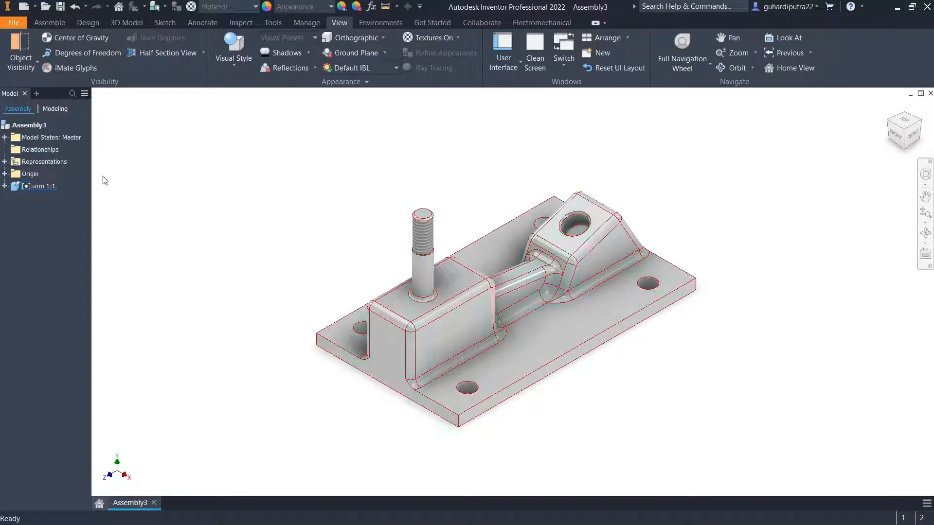
Place one instance of Part3.ipt from the Bosh folder beside the arm's threaded stud
click(45, 23)
click(21, 46)
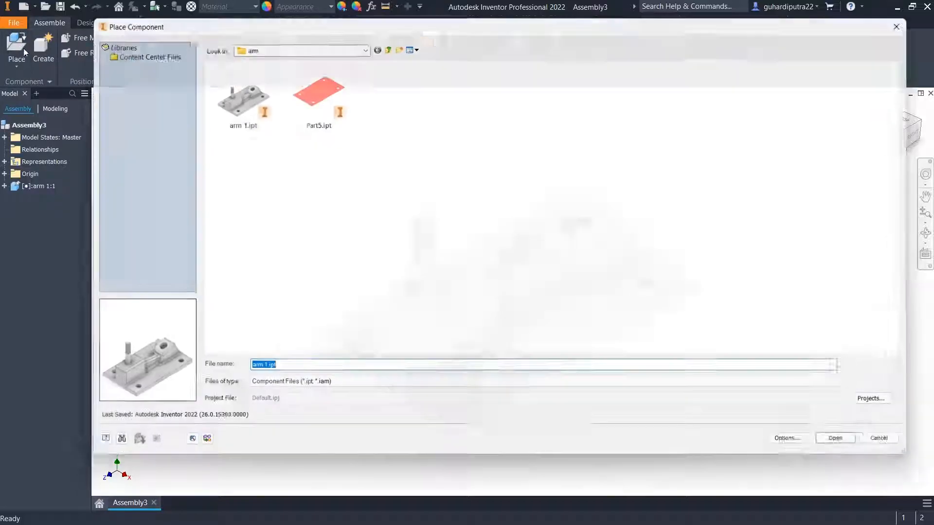
click(385, 41)
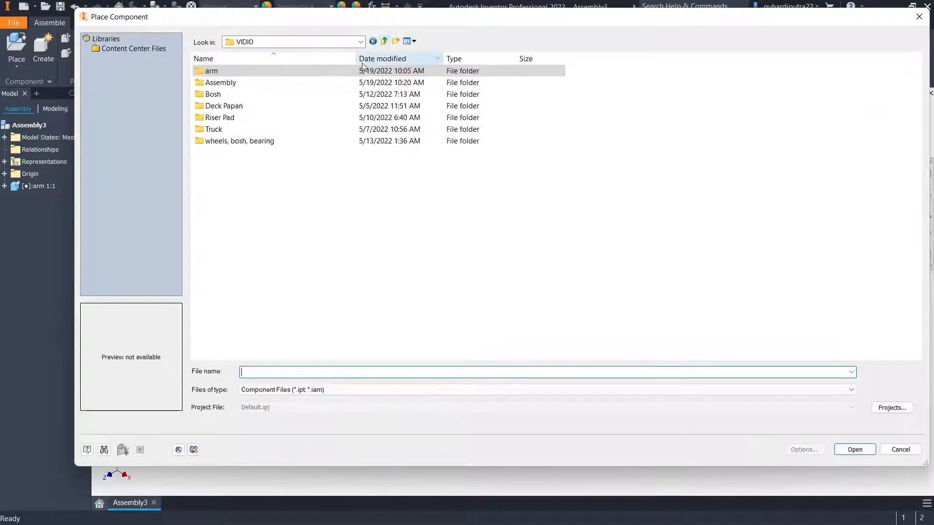
click(277, 134)
click(271, 112)
double_click(260, 95)
click(310, 105)
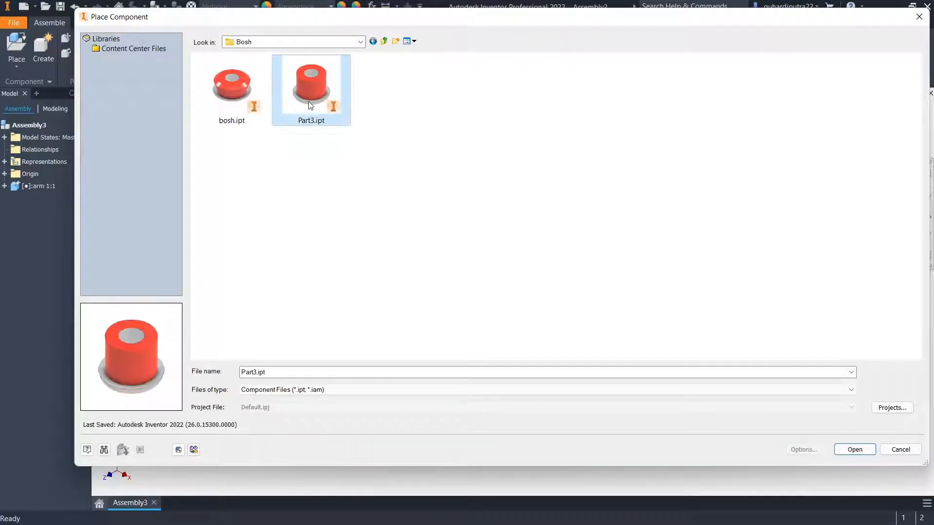
click(854, 449)
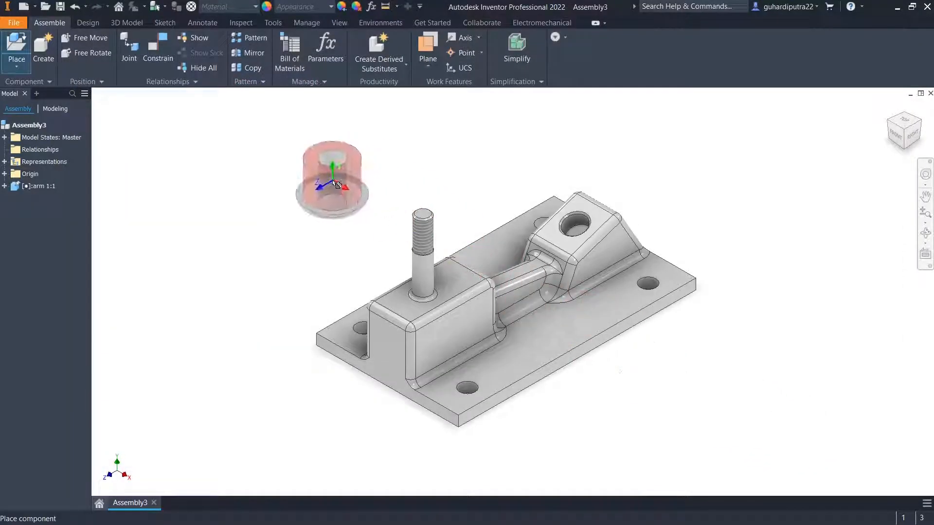
click(317, 213)
right_click(789, 268)
click(827, 266)
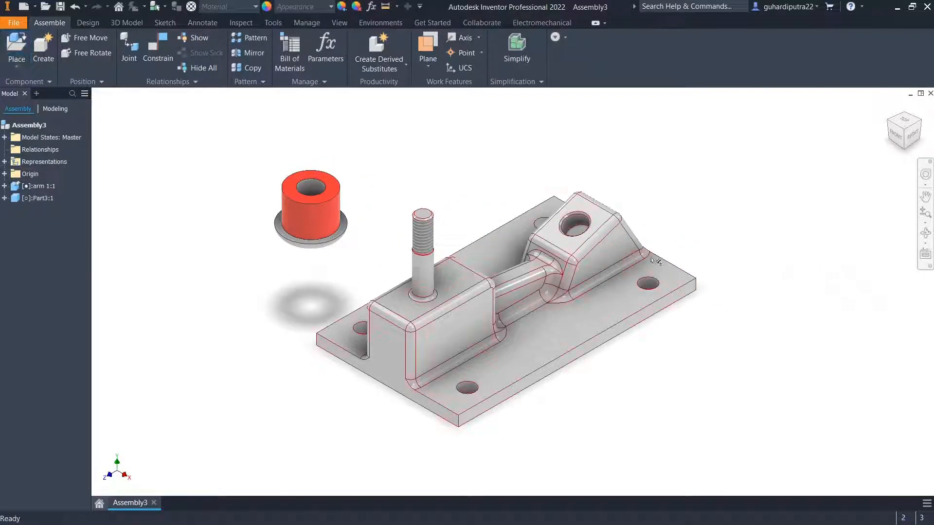
Place one instance of bosh.ipt near the Part3 bushing, flipped upside down by two 90° rotations about Z
click(14, 46)
click(317, 86)
key(Left)
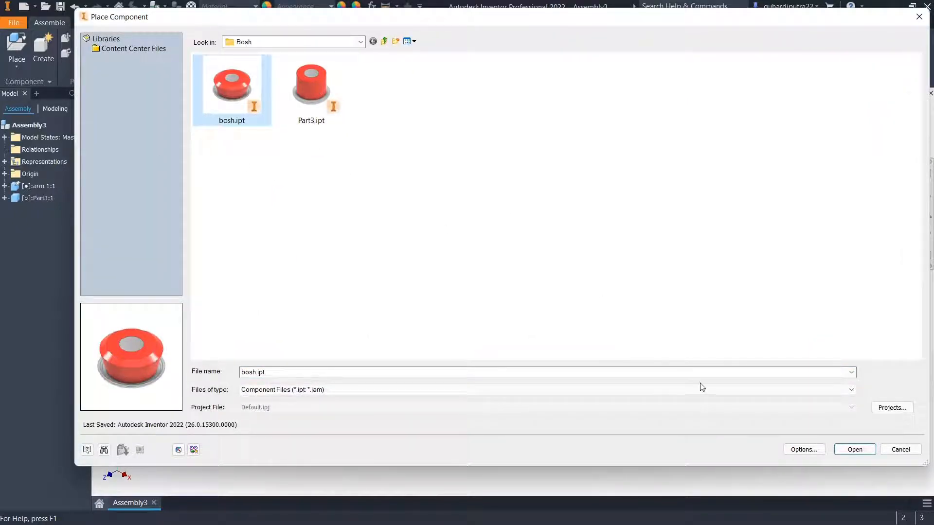
click(855, 451)
right_click(179, 150)
right_click(193, 145)
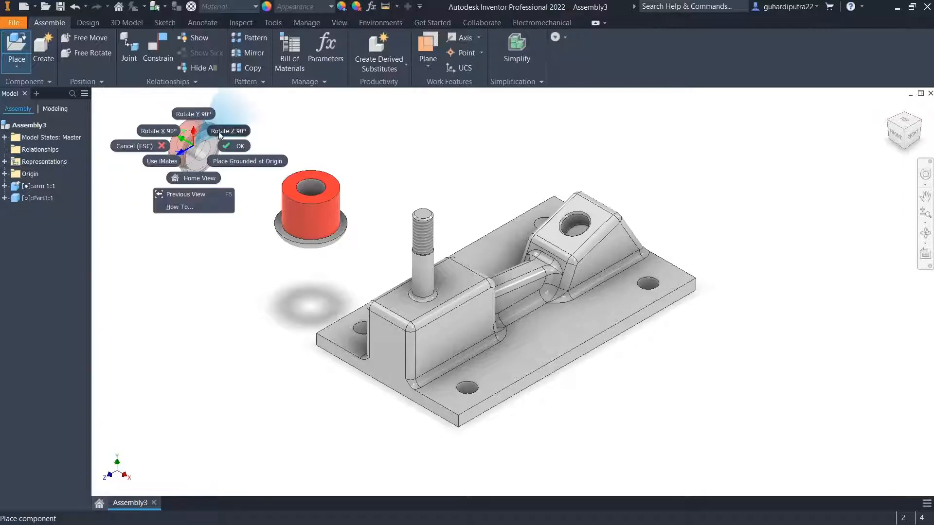
click(218, 132)
click(199, 132)
right_click(396, 142)
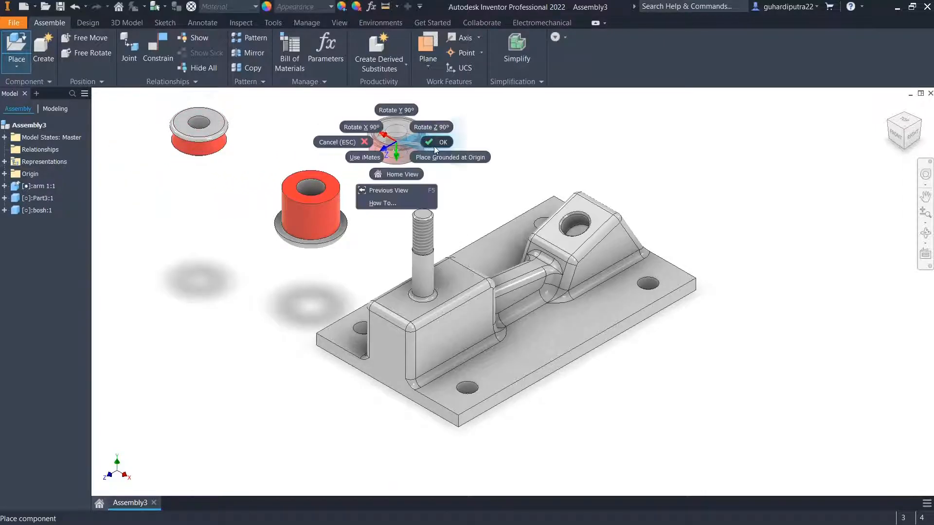
click(434, 146)
Place one instance of the truck axle, Part1.ipt from the Truck folder, above the arm
click(22, 44)
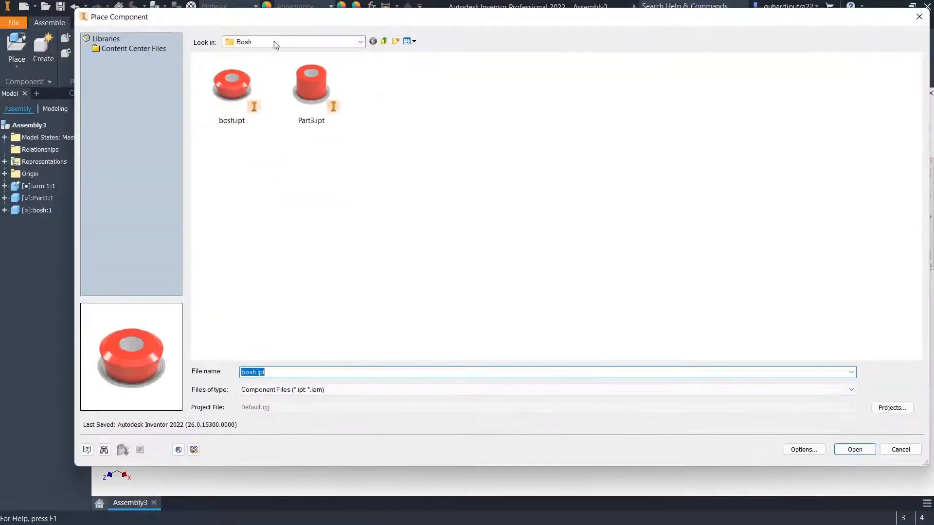
click(384, 42)
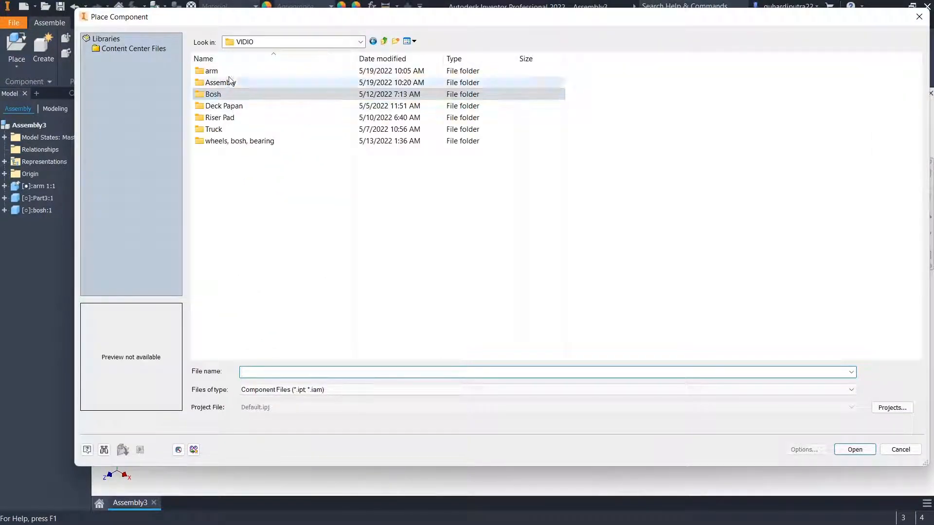
double_click(233, 129)
click(240, 119)
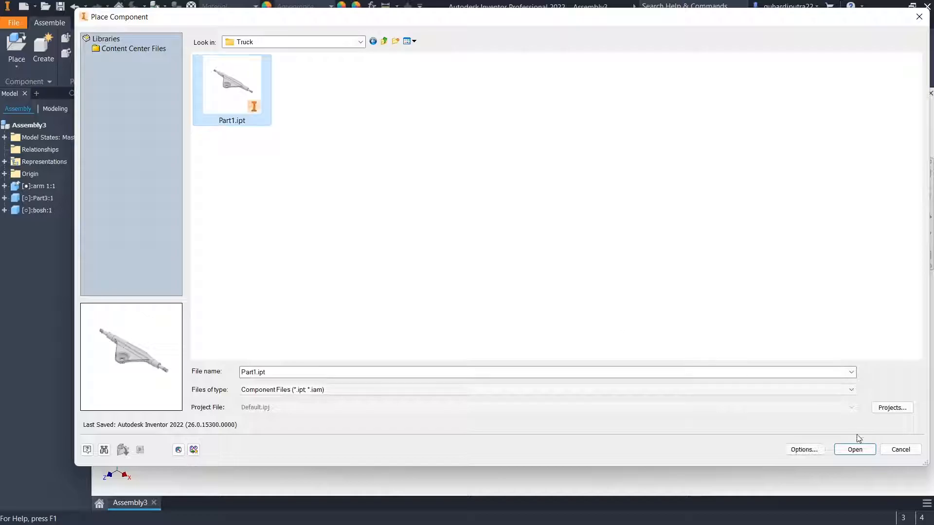
click(855, 450)
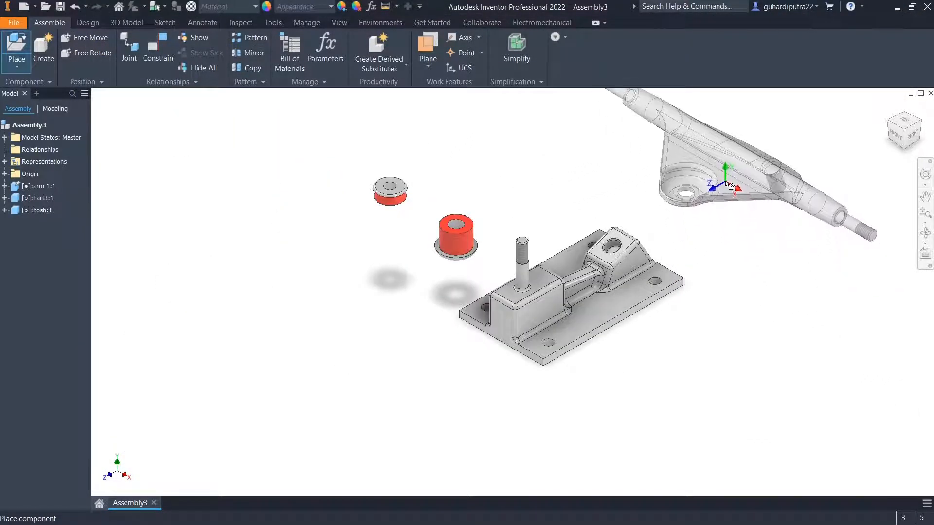
middle_drag(715, 281, 667, 327)
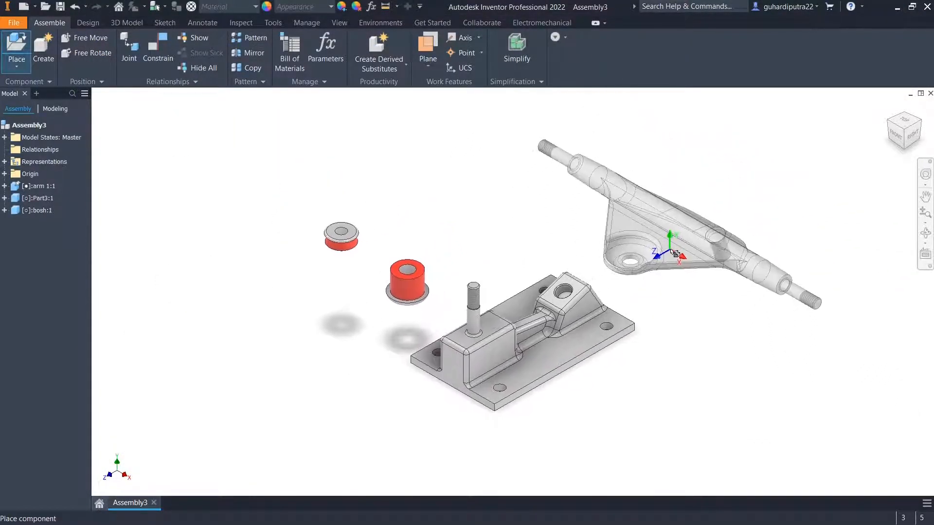
click(544, 211)
right_click(748, 399)
click(782, 392)
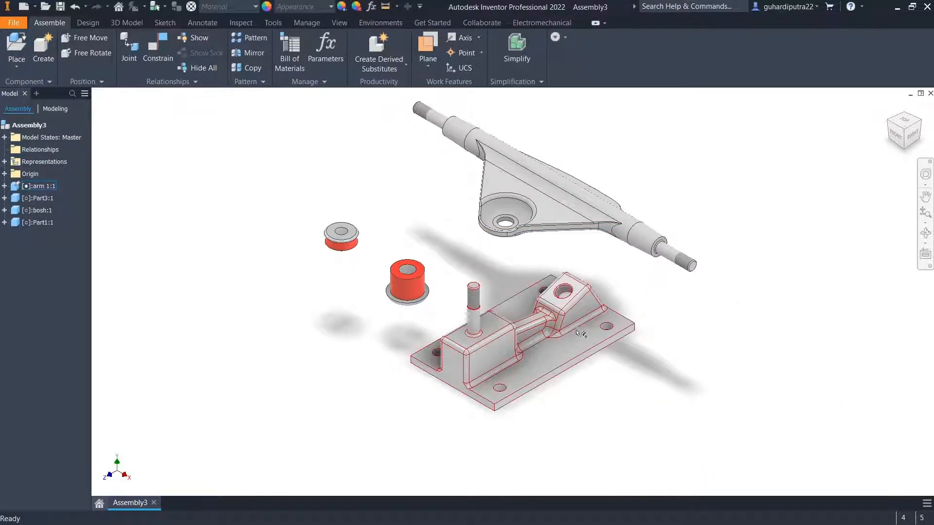
Constrain the Part3 bushing's hole axis to the arm's threaded stud axis with 0 mm offset, and slide the bushing along the stud
click(158, 47)
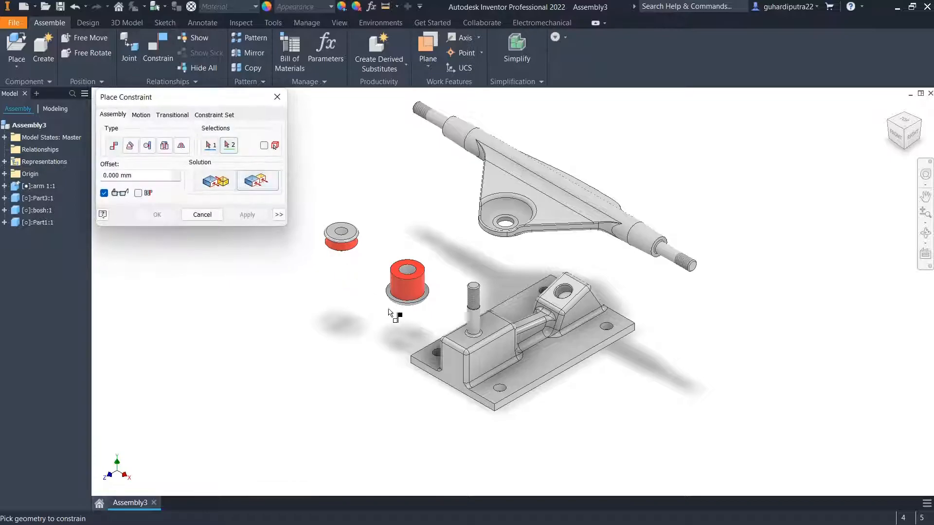
scroll(408, 278, up, 3)
scroll(401, 266, up, 3)
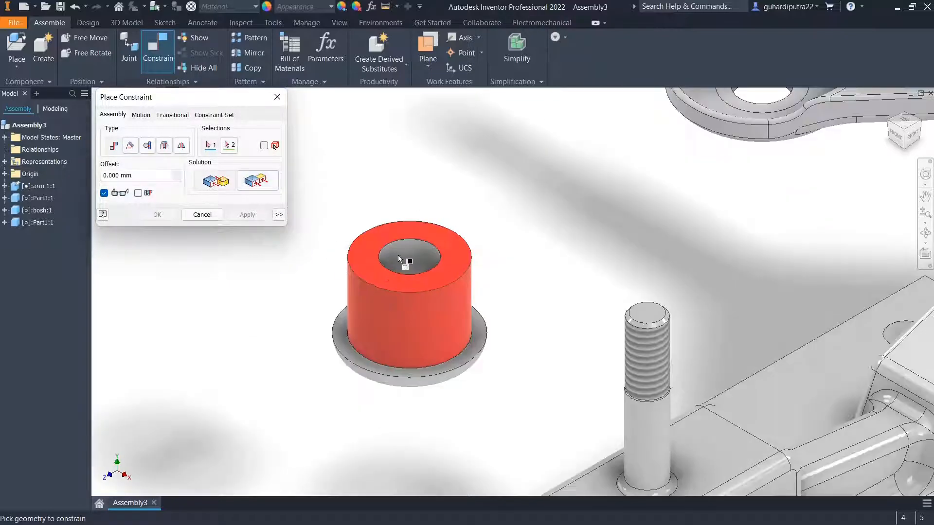
click(644, 442)
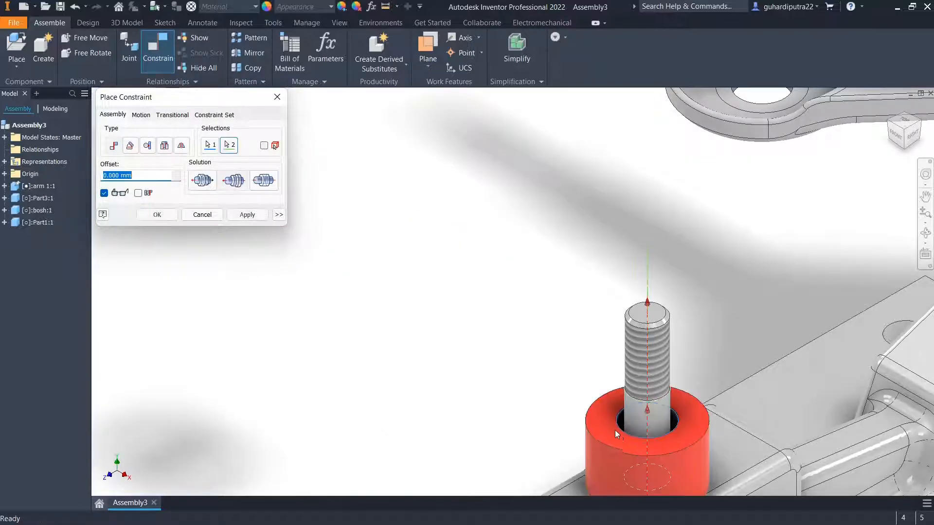
middle_drag(616, 432, 567, 272)
click(239, 220)
drag(591, 313, 582, 240)
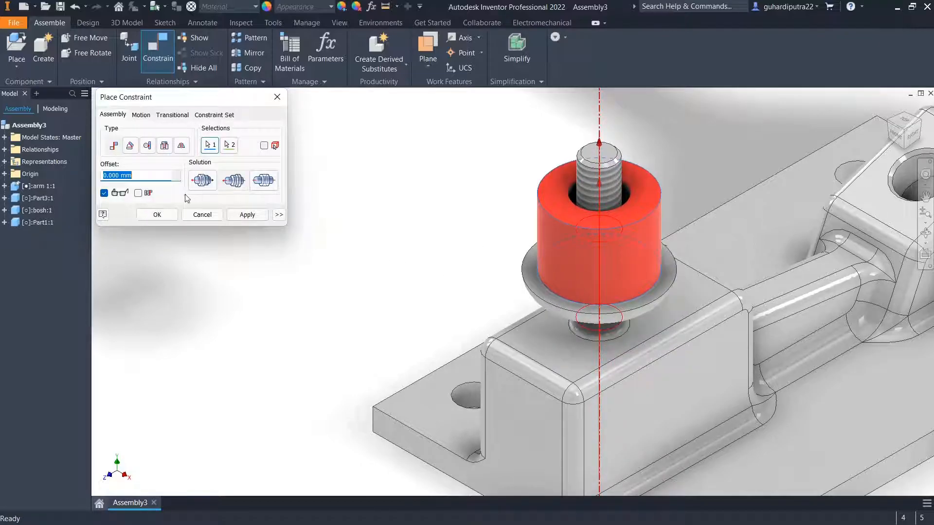
click(212, 218)
drag(600, 322, 587, 247)
Mate the underside of the Part3 bushing's washer to the top face of the arm's block with 0 mm offset
click(156, 51)
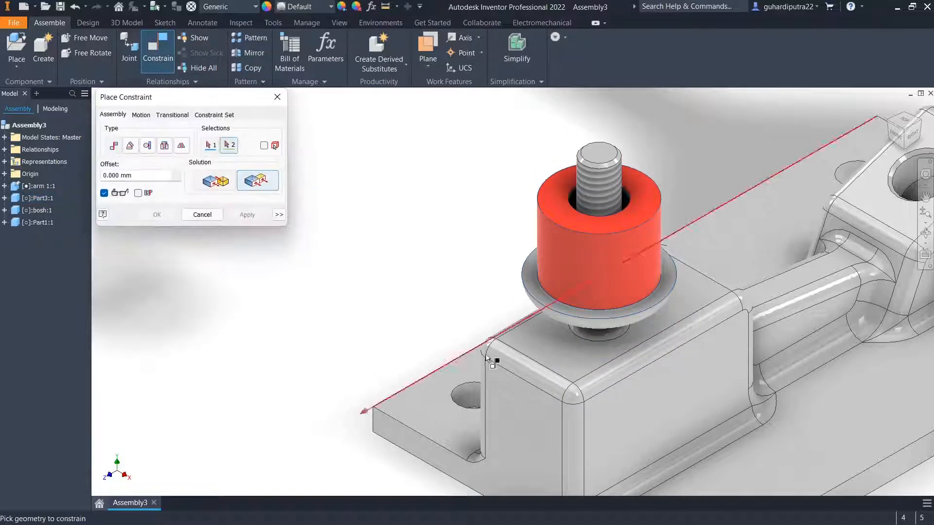
shift+middle_drag(572, 381, 549, 326)
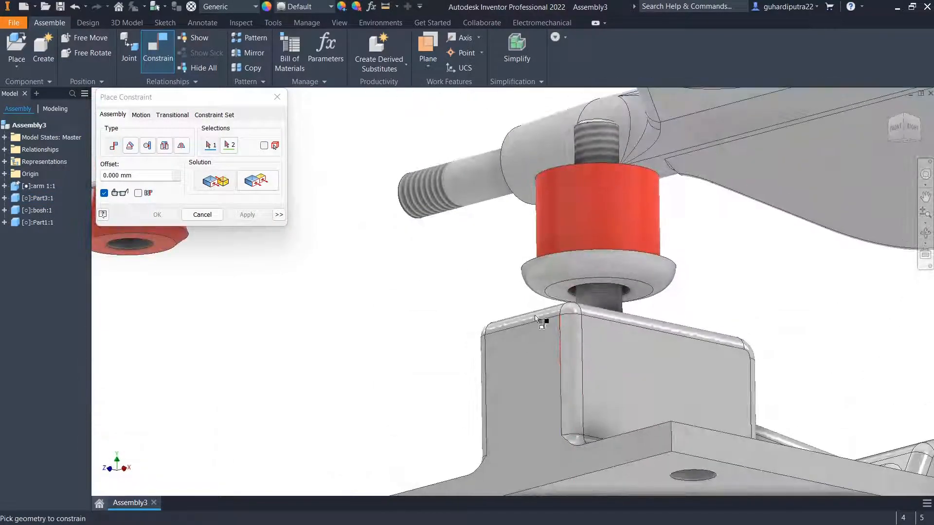
scroll(583, 311, up, 5)
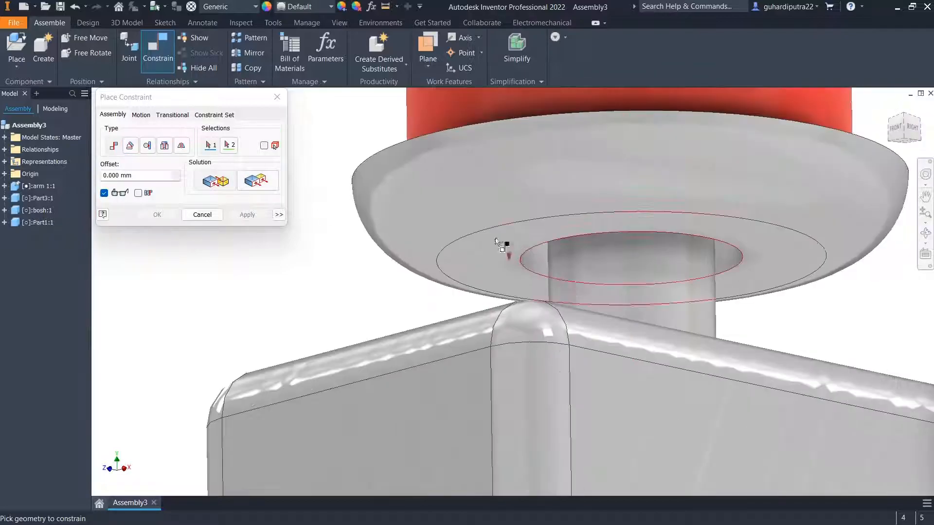
click(499, 248)
scroll(500, 247, down, 5)
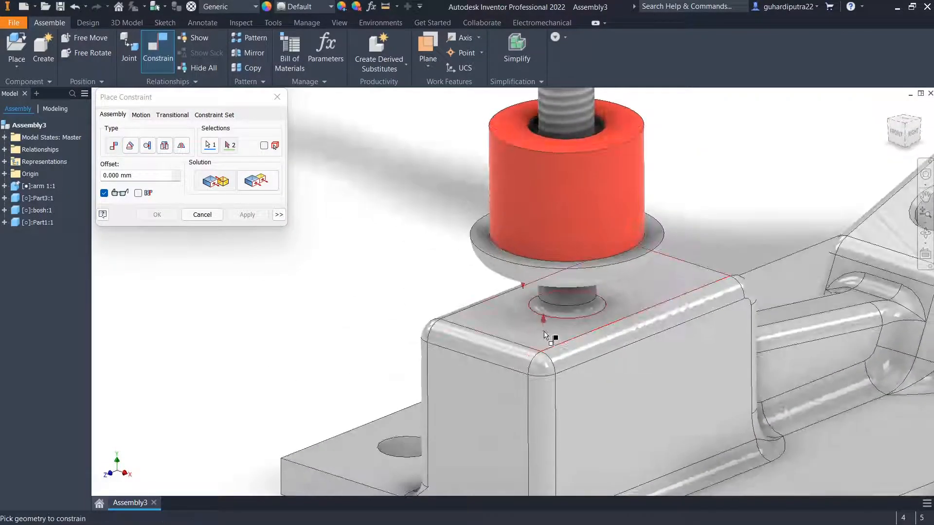
click(504, 328)
click(246, 217)
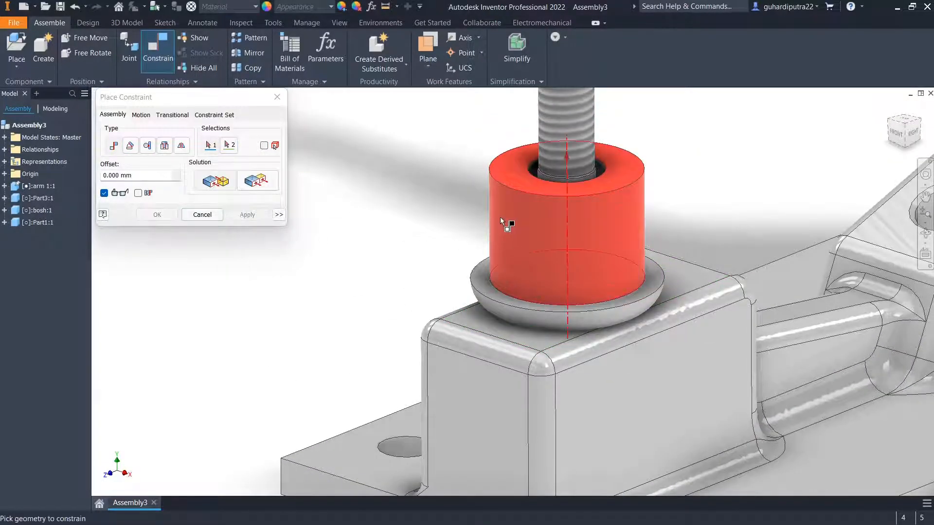
click(199, 217)
scroll(535, 249, down, 5)
middle_drag(533, 261, 547, 337)
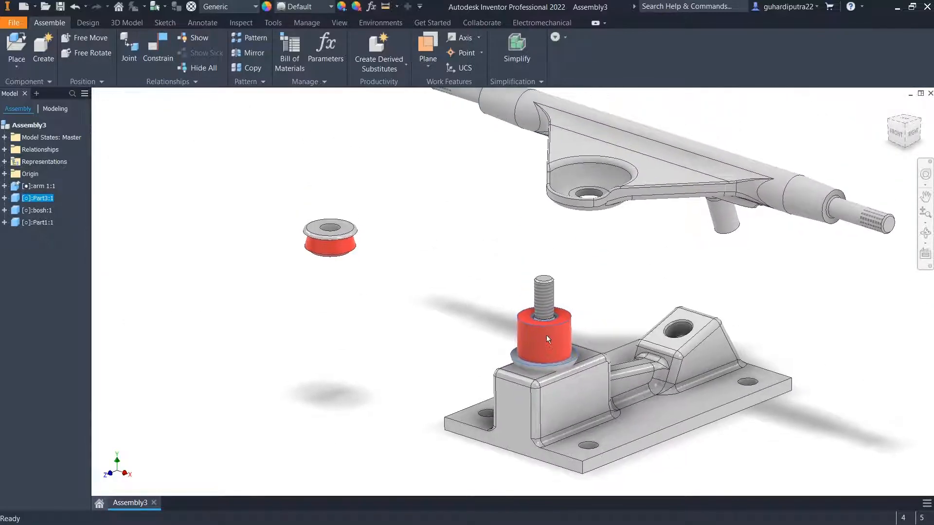
Apply an Insert constraint with 0 mm offset between the truck axle's cup hole and the hole edge on top of the Part3 bushing
click(158, 49)
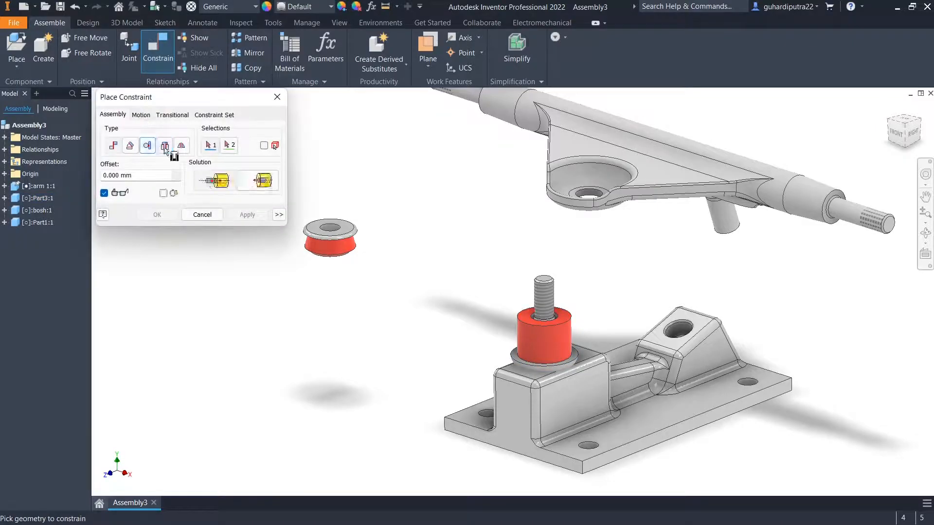
shift+middle_drag(585, 210, 587, 240)
scroll(585, 194, up, 5)
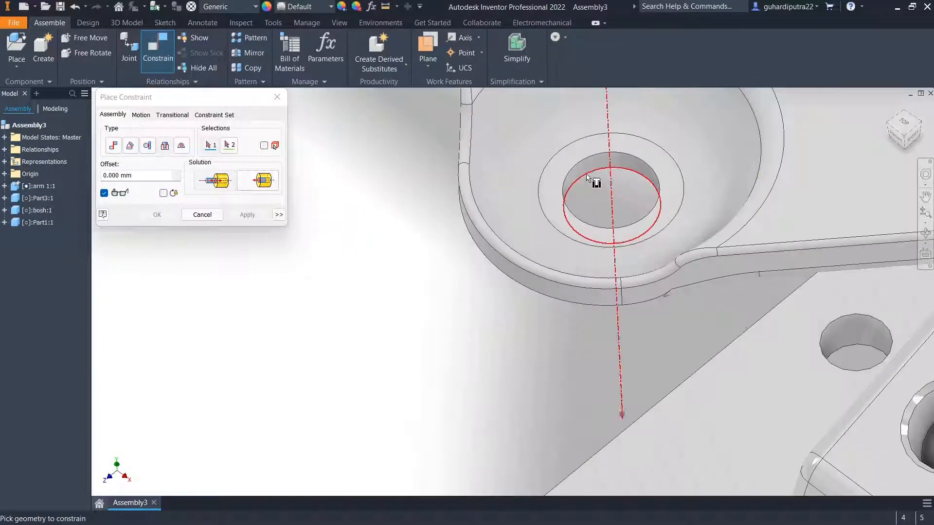
click(588, 183)
scroll(598, 193, down, 5)
scroll(586, 311, up, 4)
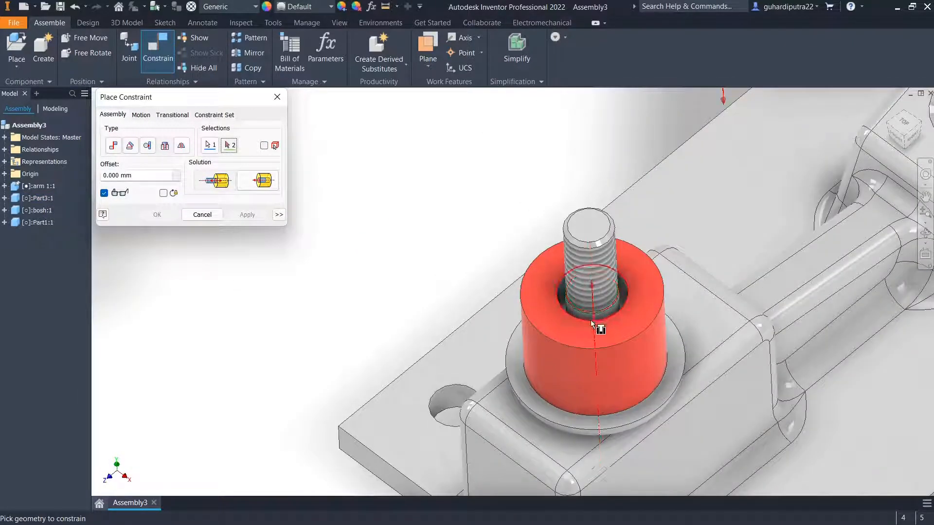
click(590, 320)
shift+middle_drag(589, 320, 578, 304)
click(269, 217)
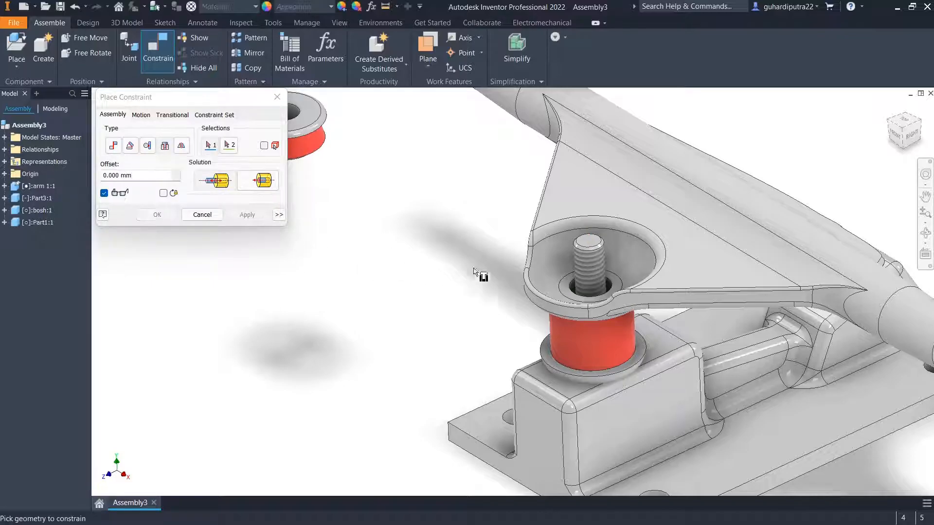
scroll(543, 274, down, 3)
click(205, 215)
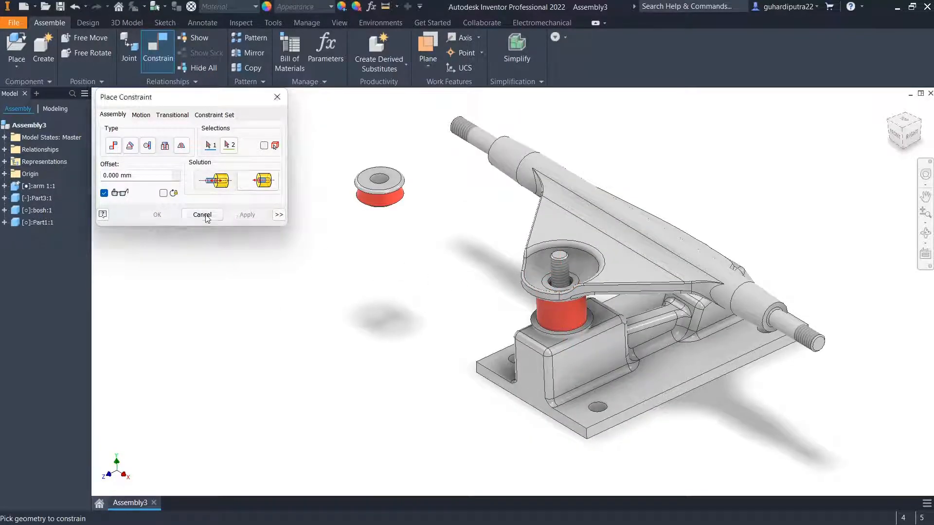
Swing the truck axle around the stud and make the YZ origin plane of Part1 visible
click(889, 108)
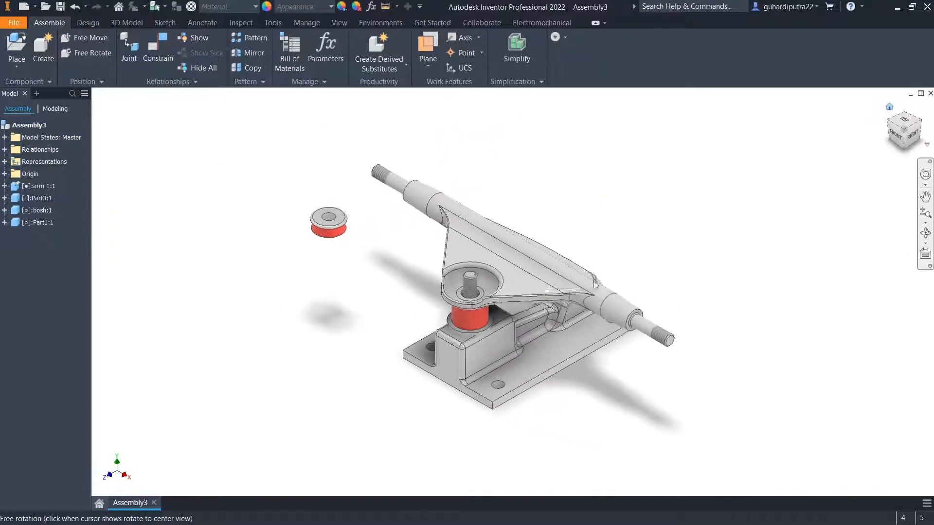
drag(610, 306, 574, 373)
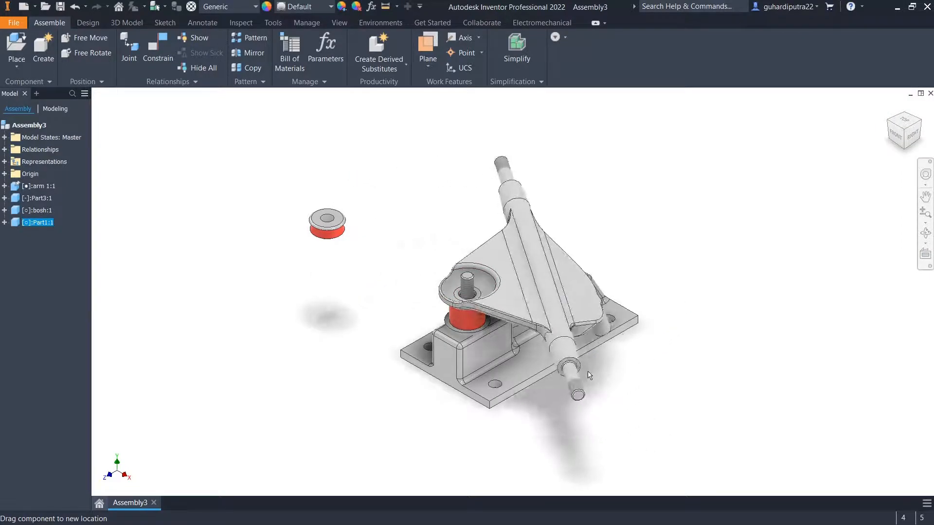
click(533, 209)
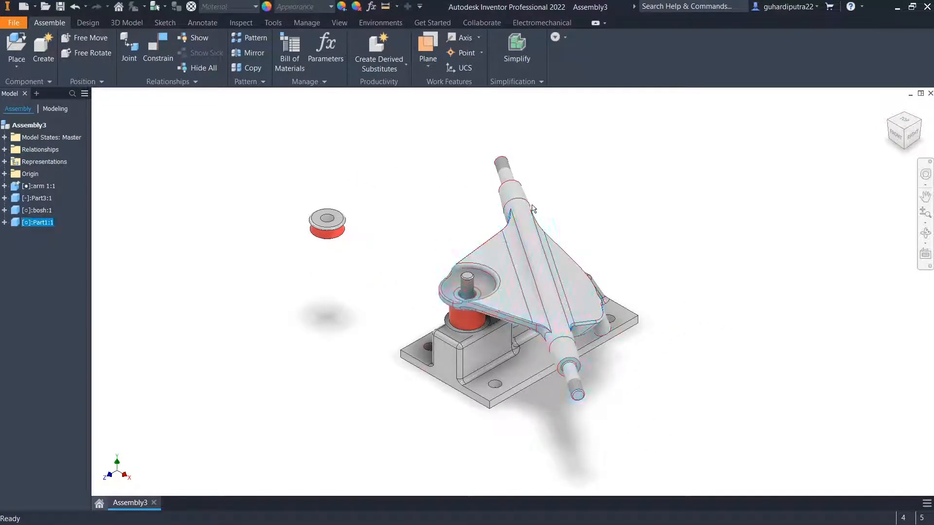
click(4, 223)
click(15, 247)
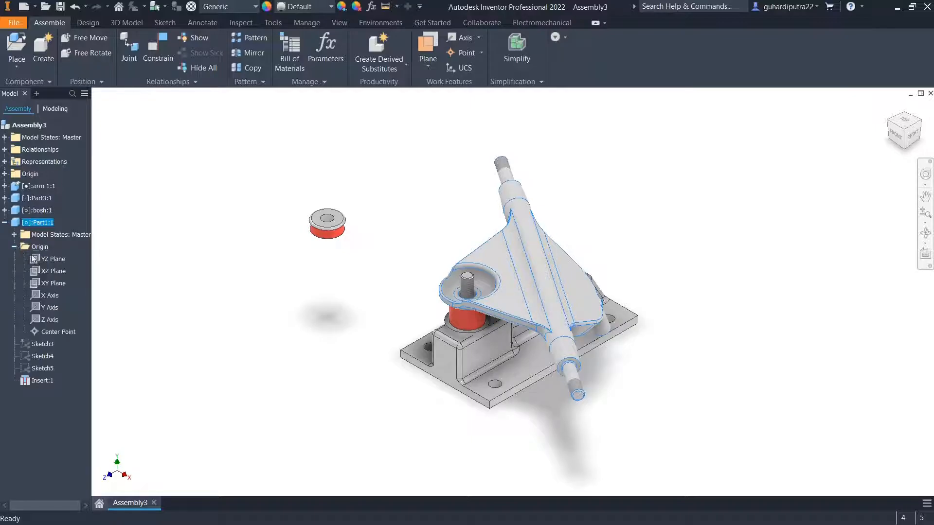
click(47, 262)
right_click(49, 262)
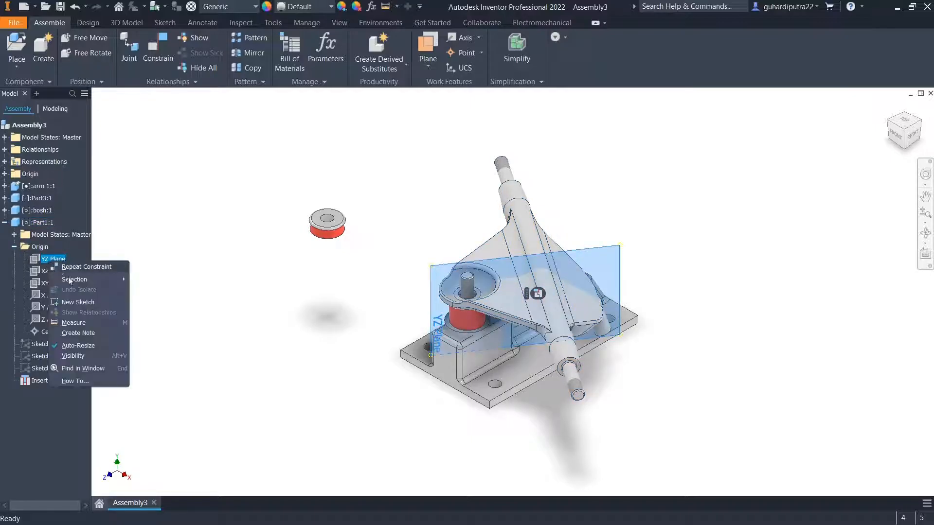
click(81, 357)
Make the YZ origin plane of the arm visible
click(484, 385)
click(5, 186)
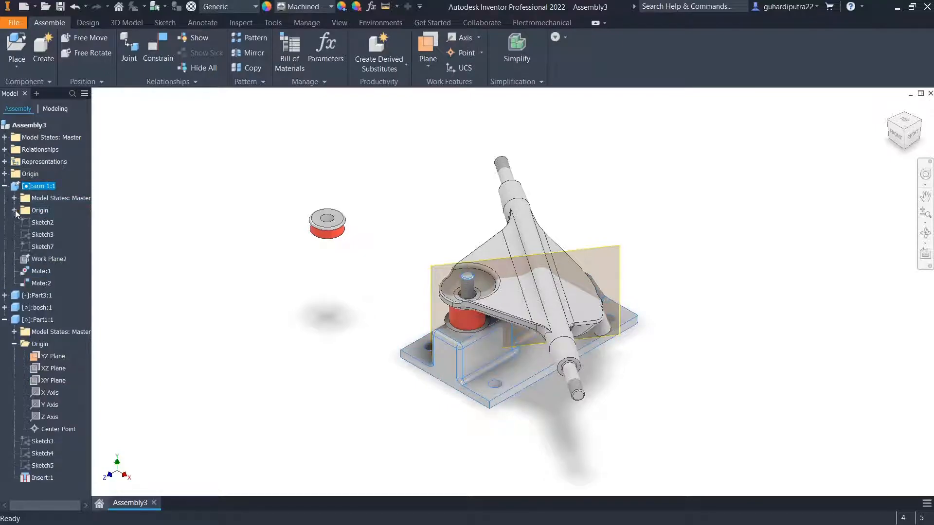
click(15, 210)
click(42, 223)
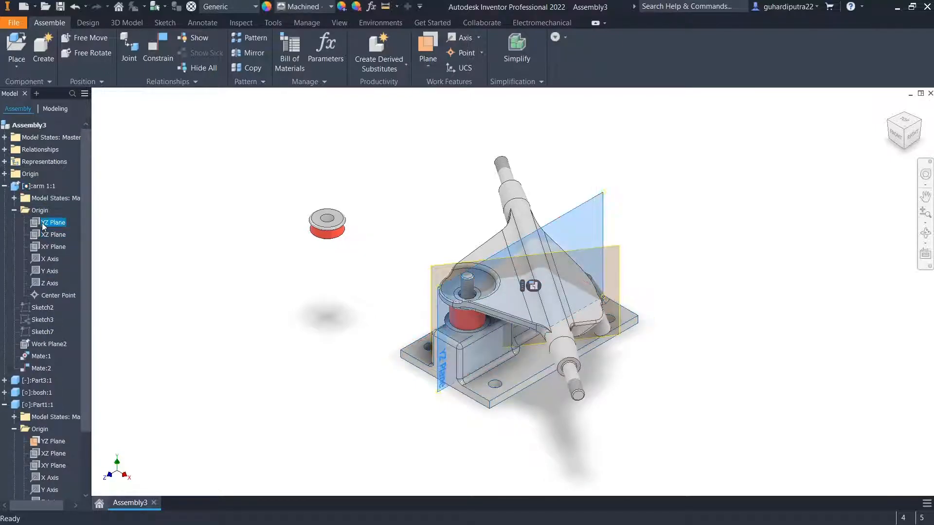
right_click(45, 224)
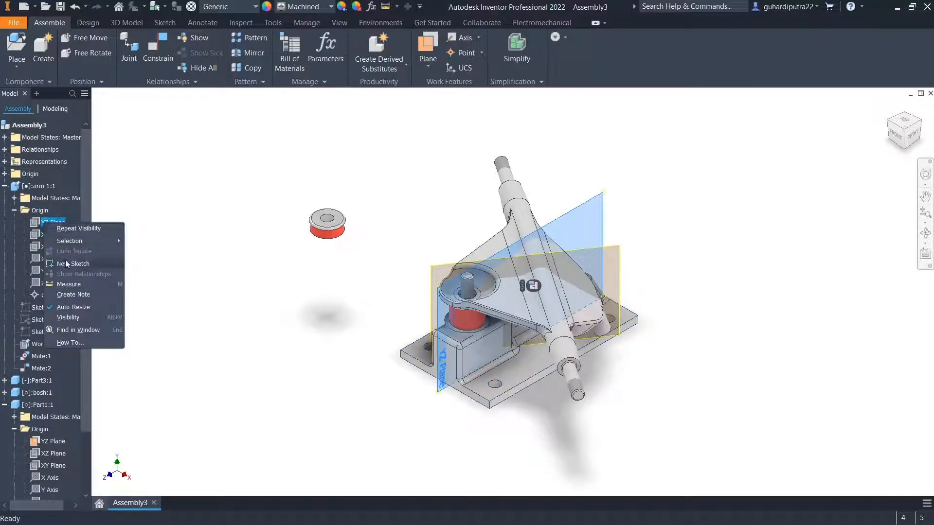
click(68, 318)
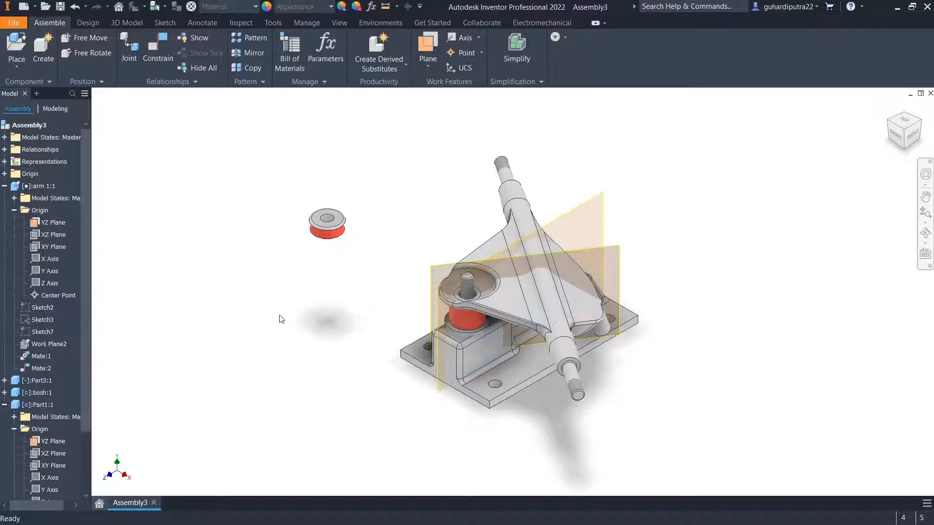
Constrain the YZ planes of Part1 and the arm with the Flush solution and 0 mm offset
click(150, 54)
click(598, 260)
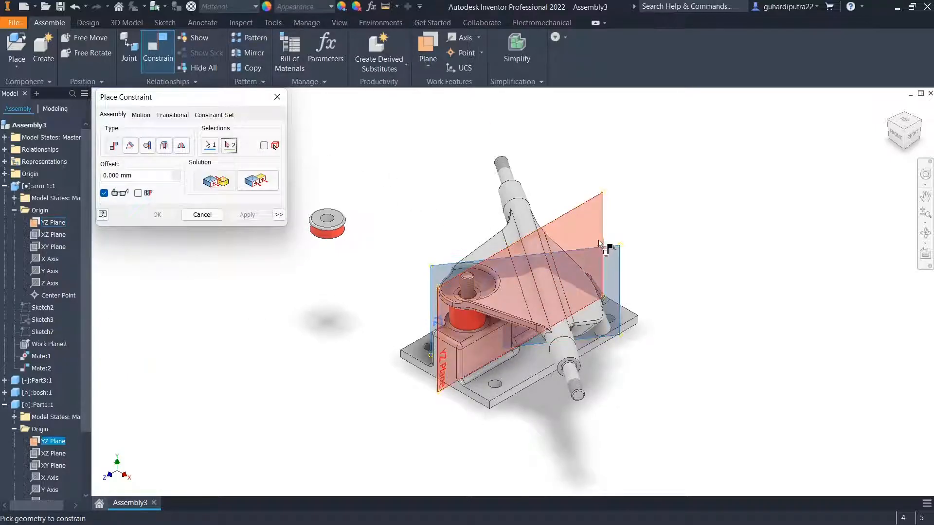
click(594, 204)
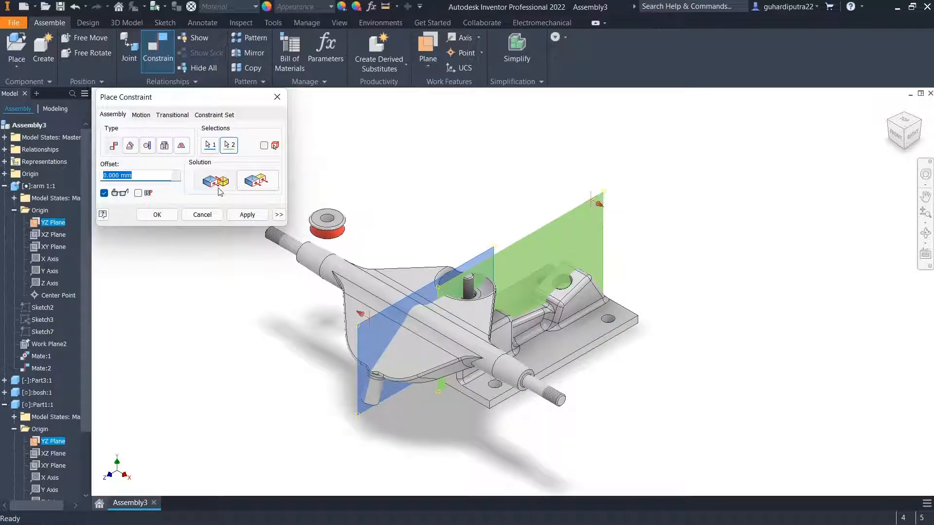
click(255, 184)
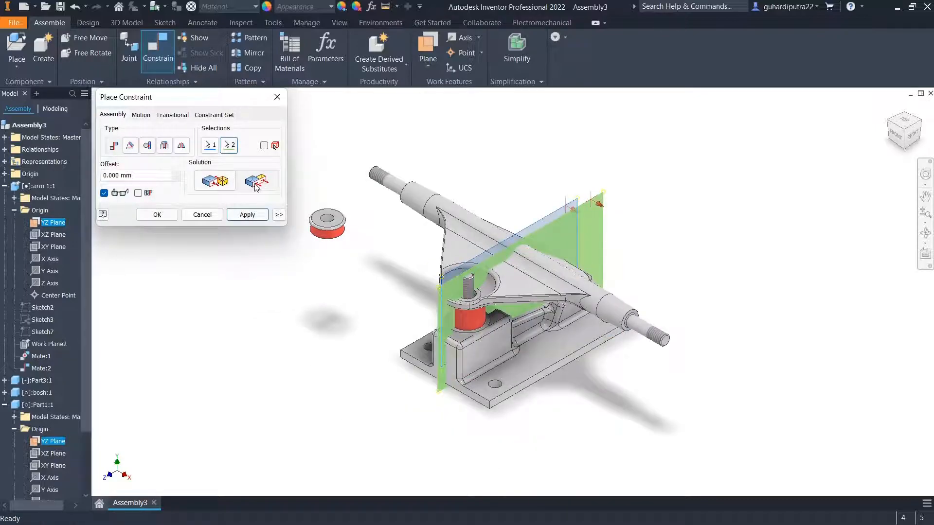
click(262, 216)
click(200, 215)
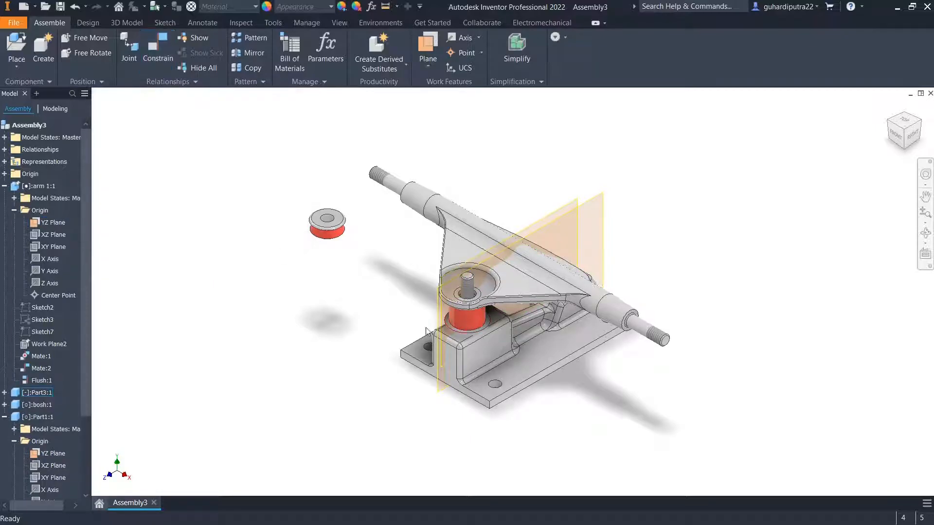
Hide the YZ planes of Part1 and the arm, and collapse both Origin folders
right_click(48, 453)
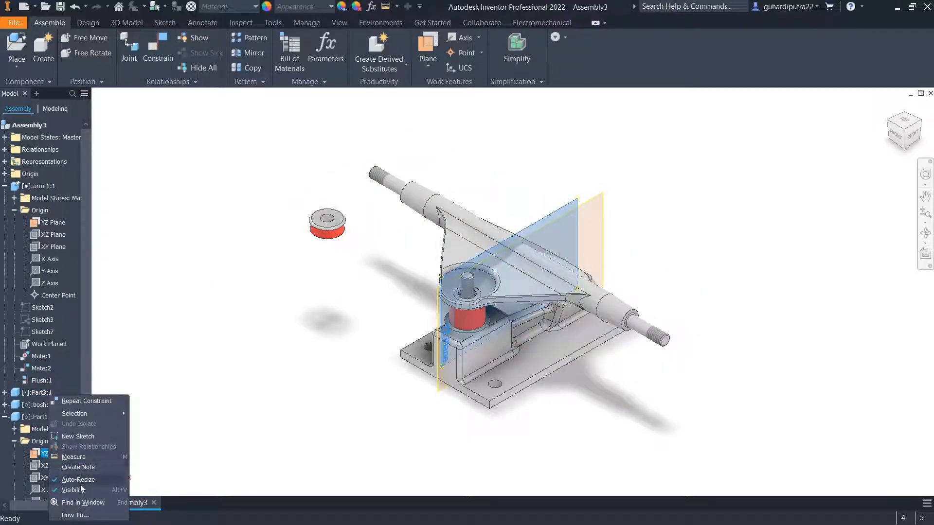
click(81, 489)
click(14, 441)
right_click(42, 221)
click(67, 317)
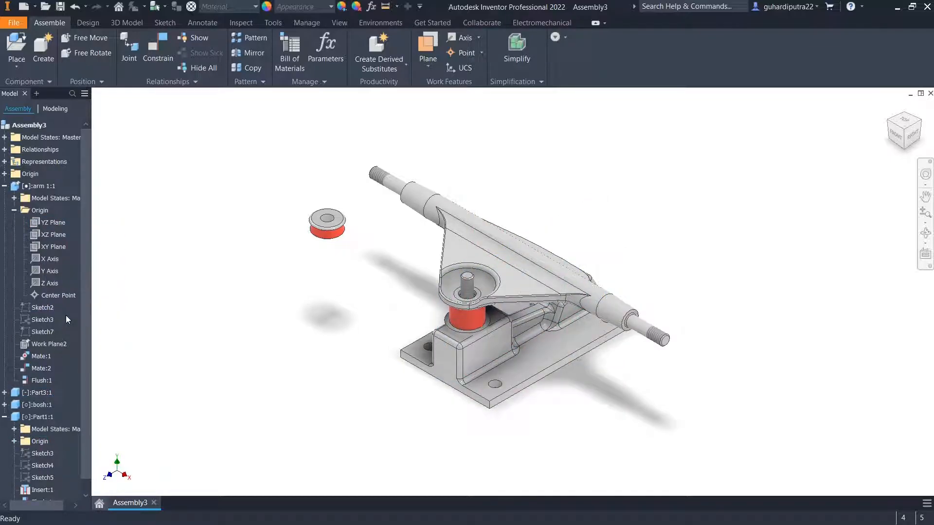
click(14, 210)
click(609, 308)
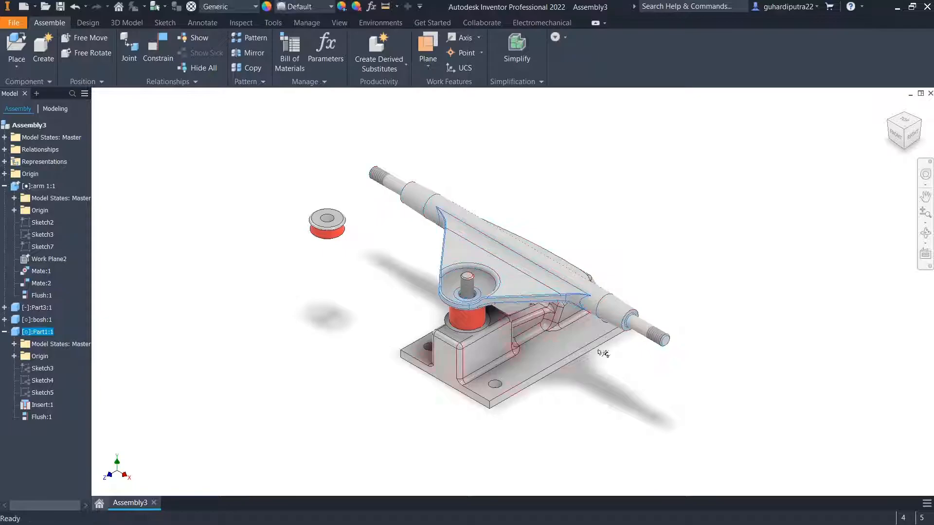
Mate the bosh bushing's hole axis to the arm's threaded stud axis with 0 mm offset, and slide the bushing along the stud
shift+middle_drag(568, 391, 565, 365)
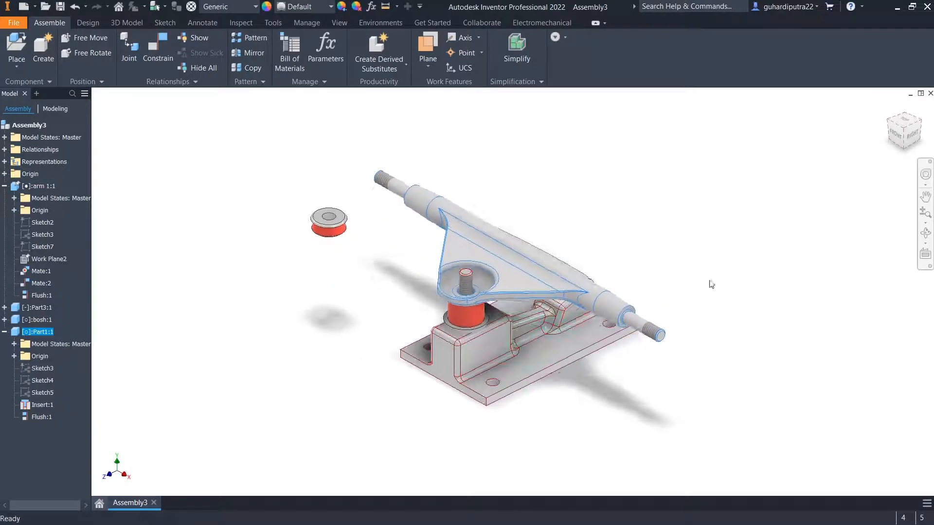
scroll(366, 244, down, 2)
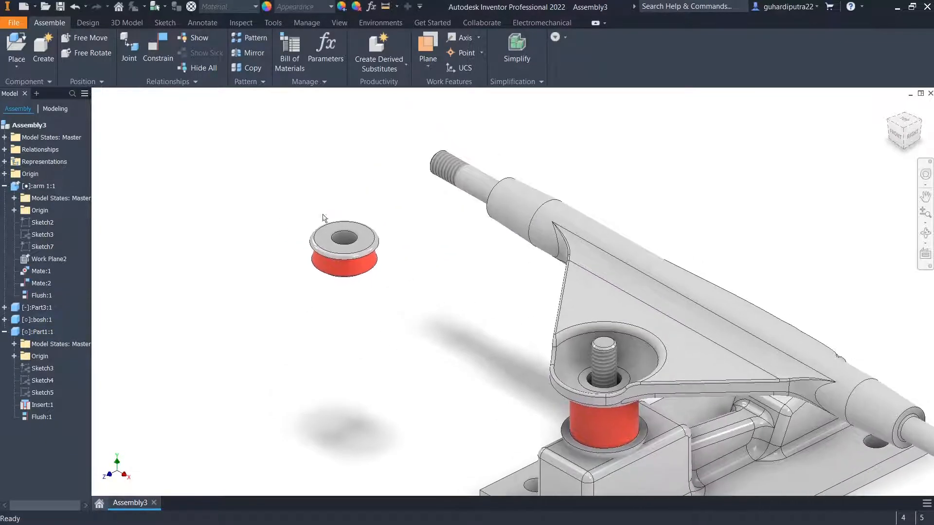
click(165, 61)
shift+middle_drag(378, 317, 384, 264)
scroll(334, 353, down, 4)
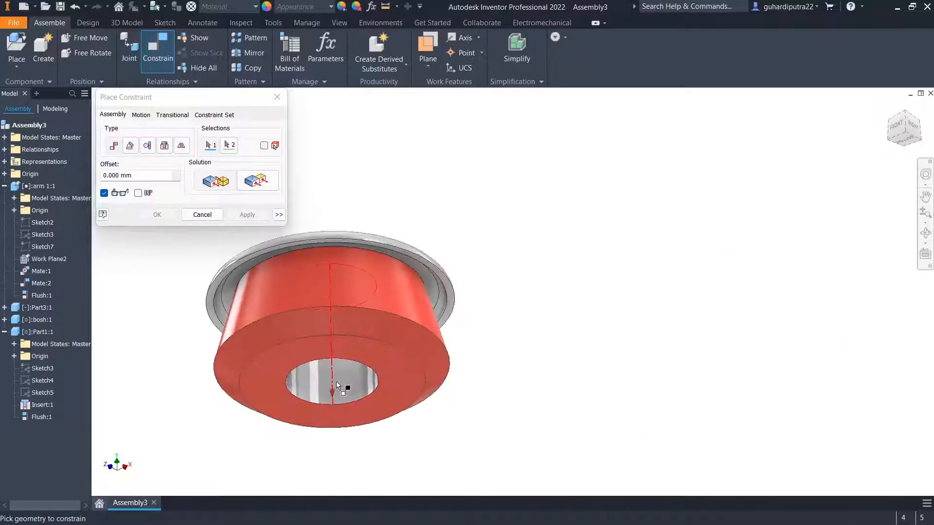
click(336, 382)
scroll(337, 383, up, 4)
shift+middle_drag(564, 344, 565, 412)
click(696, 401)
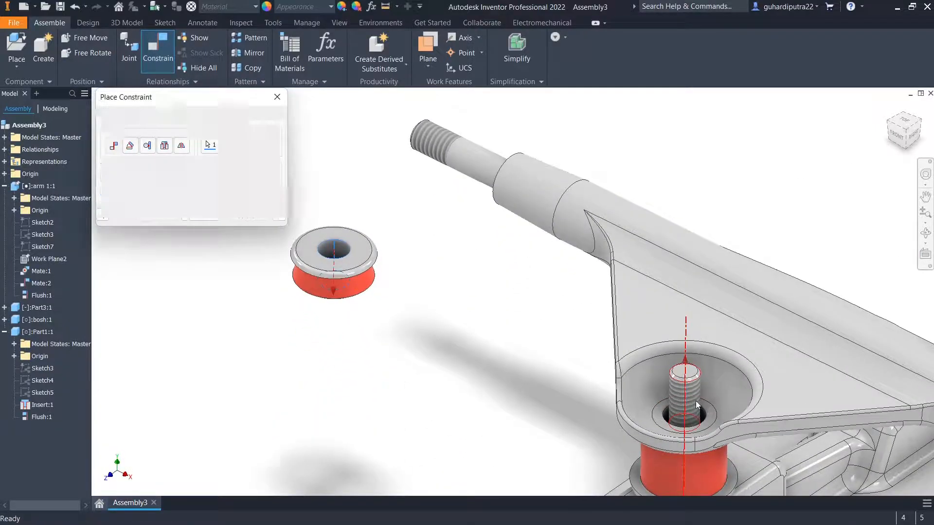
click(259, 218)
click(203, 214)
drag(674, 405, 665, 369)
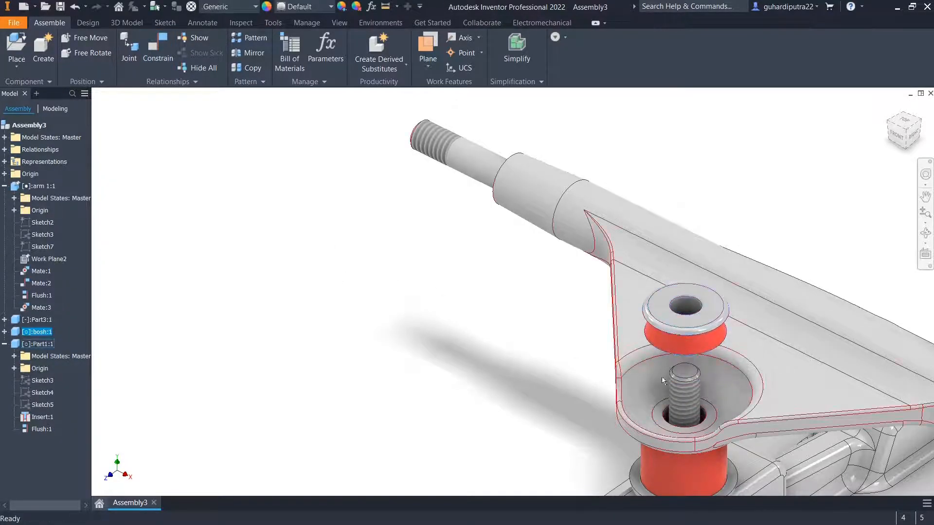
Mate the lower hole edge of the upper bushing to the hole edge in the arm's round recess with 0 mm offset
click(158, 49)
shift+middle_drag(603, 370, 610, 298)
scroll(699, 341, down, 5)
click(599, 298)
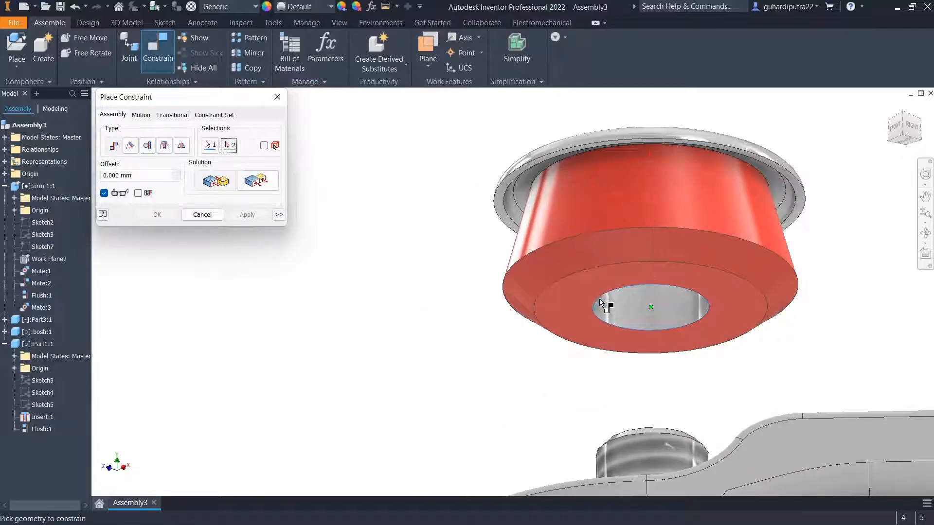
scroll(606, 310, up, 5)
shift+middle_drag(615, 338, 626, 386)
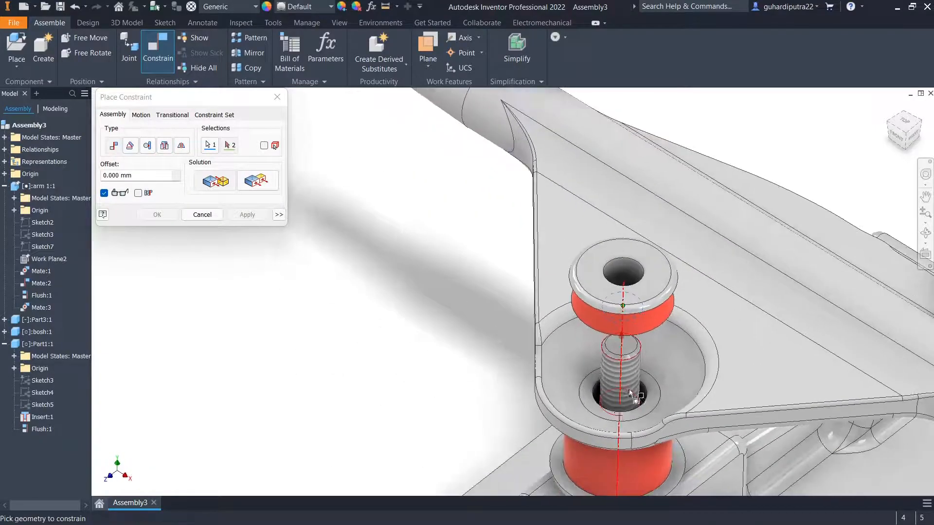
click(601, 406)
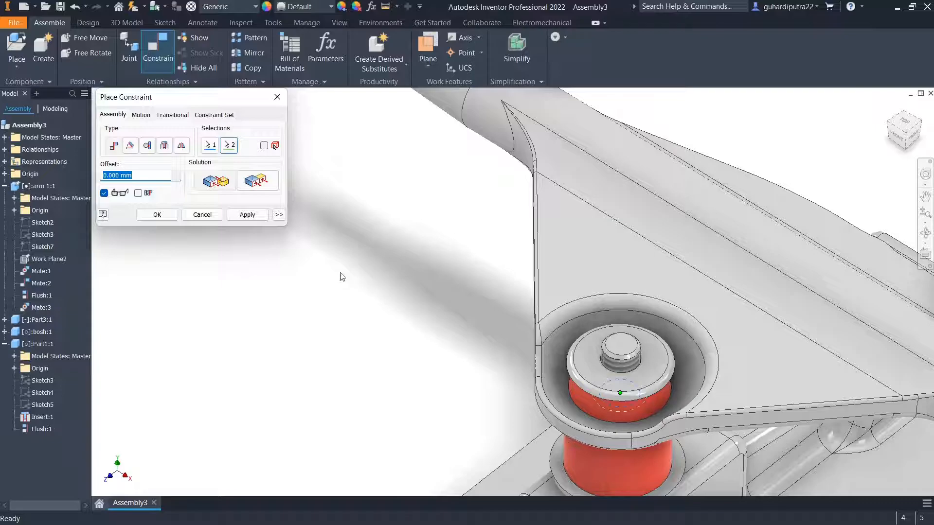
click(243, 219)
scroll(606, 395, down, 4)
shift+middle_drag(607, 395, 575, 392)
scroll(593, 397, up, 5)
scroll(590, 422, up, 2)
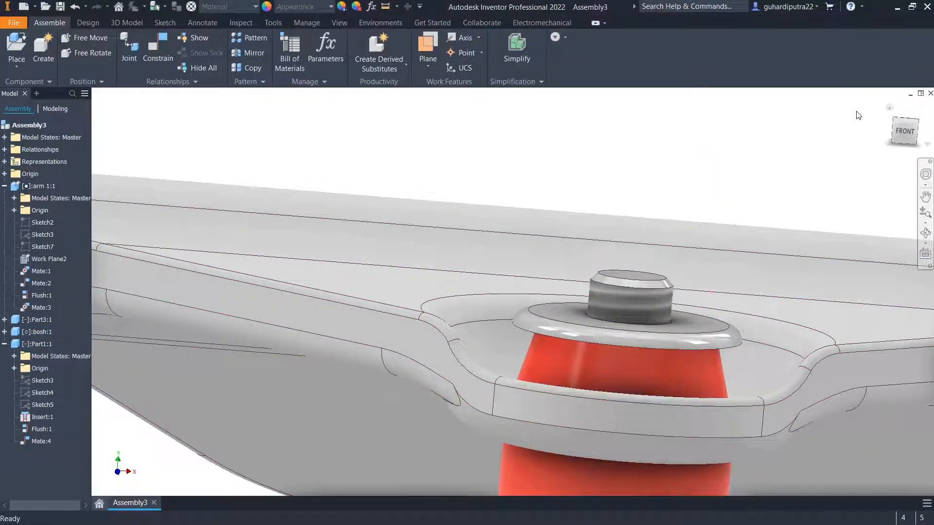
Place an ISO 4035 M5 hex nut from Content Center on the threaded stud, seated against the upper bushing's washer
click(889, 107)
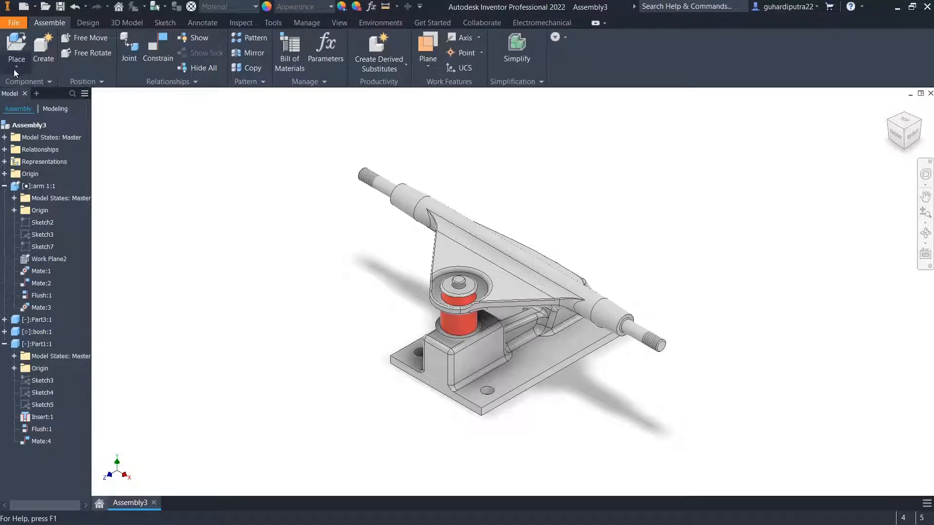
click(14, 69)
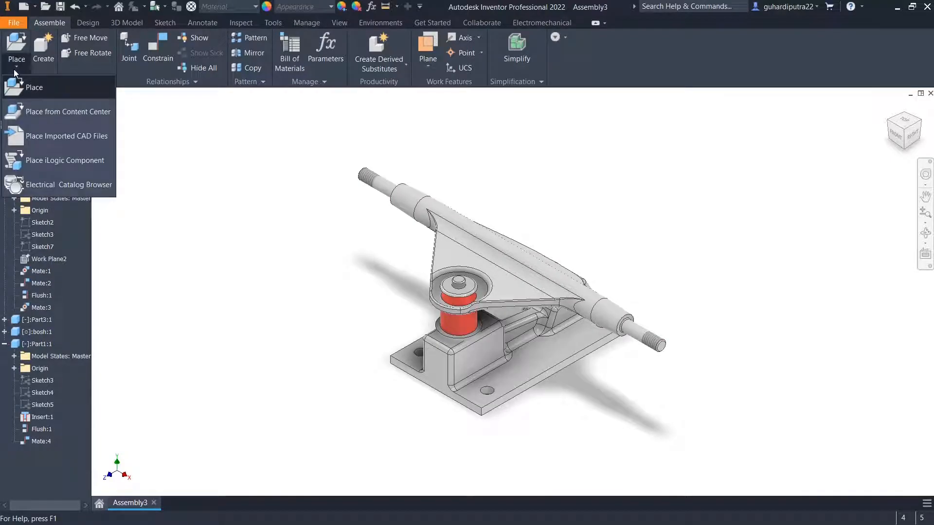
click(31, 114)
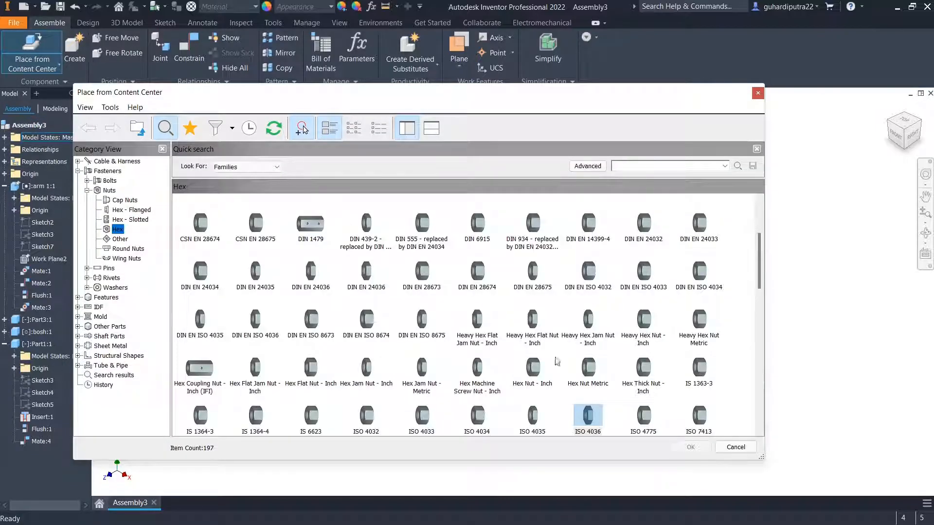
click(534, 415)
click(690, 447)
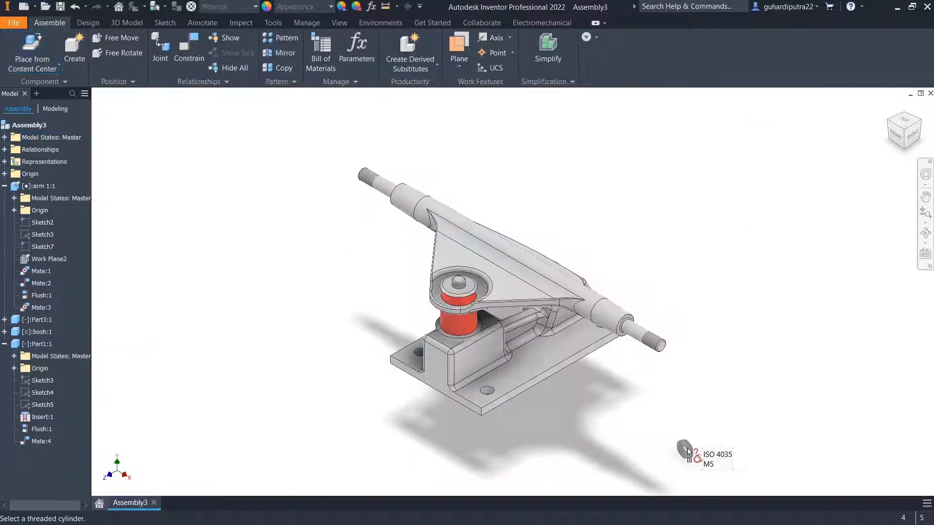
scroll(460, 296, up, 5)
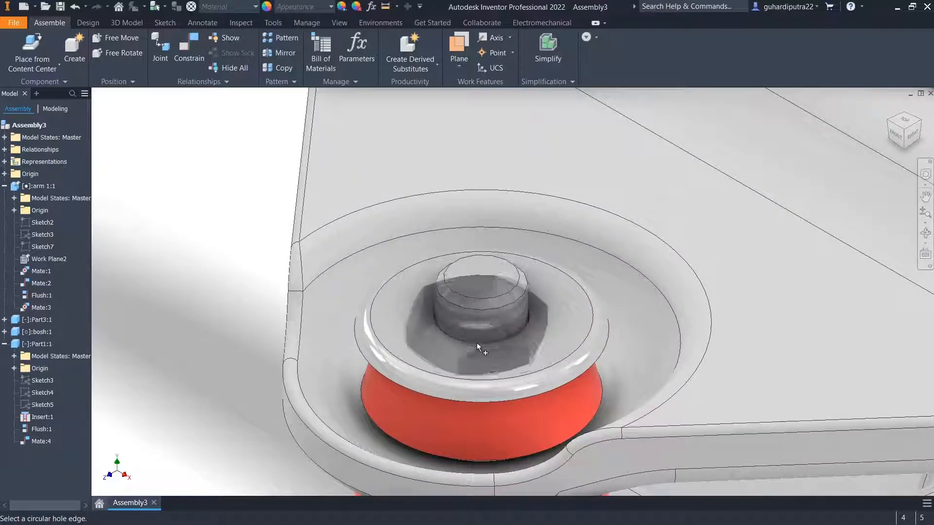
mouse_move(482, 344)
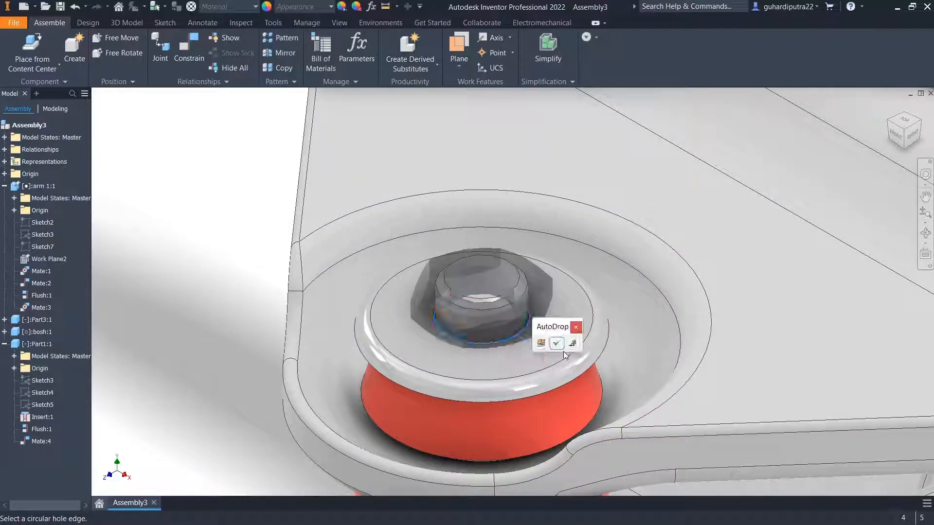
click(562, 342)
scroll(640, 351, down, 8)
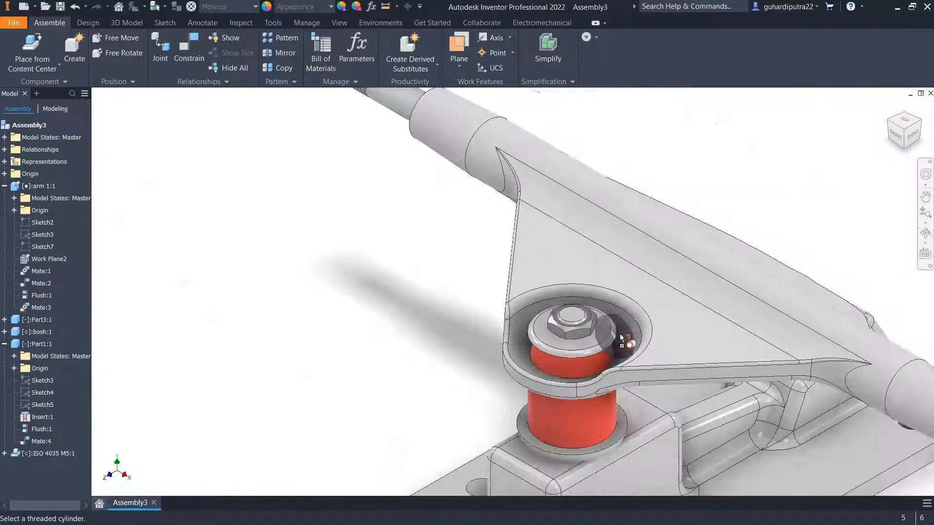
right_click(724, 251)
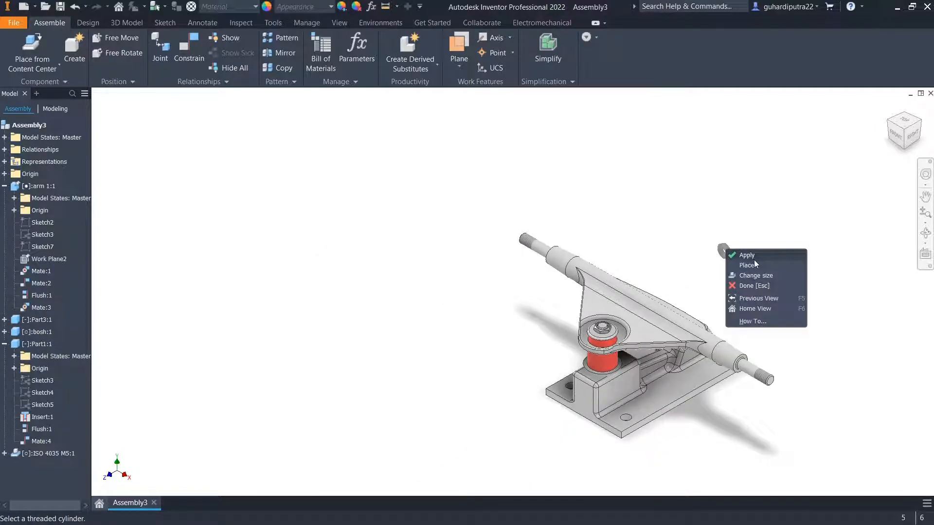
click(756, 291)
Load the wheel subassembly Assembly3.iam from the "wheels, bosh, bearing" folder as a component to place
middle_drag(642, 316, 626, 266)
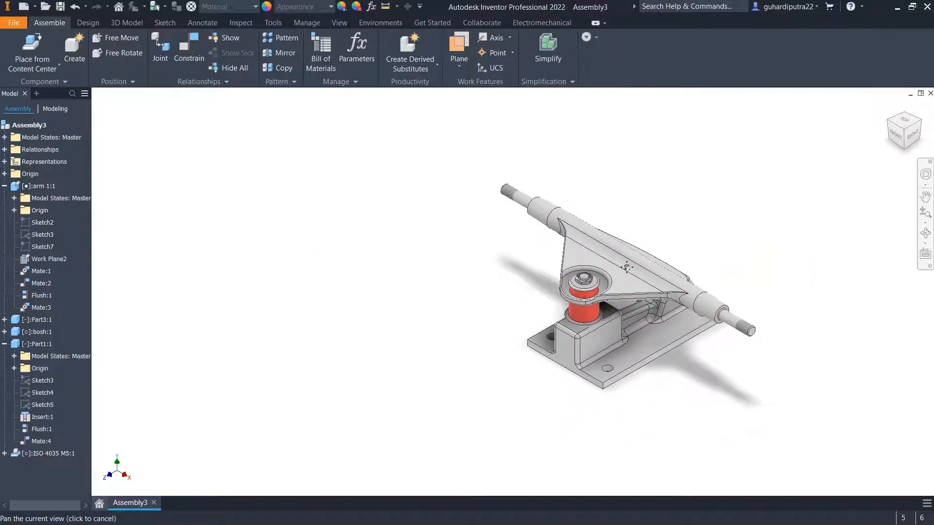
click(890, 124)
scroll(603, 261, down, 3)
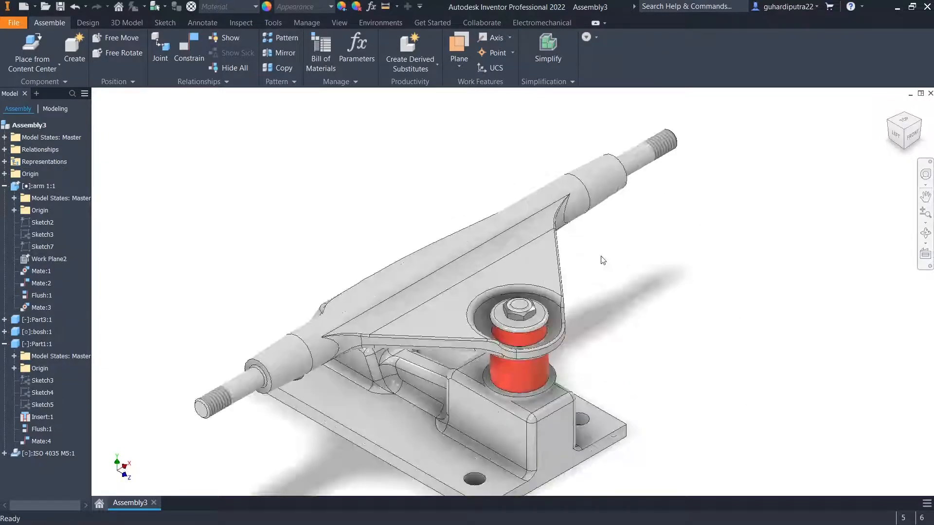
middle_drag(601, 268, 667, 269)
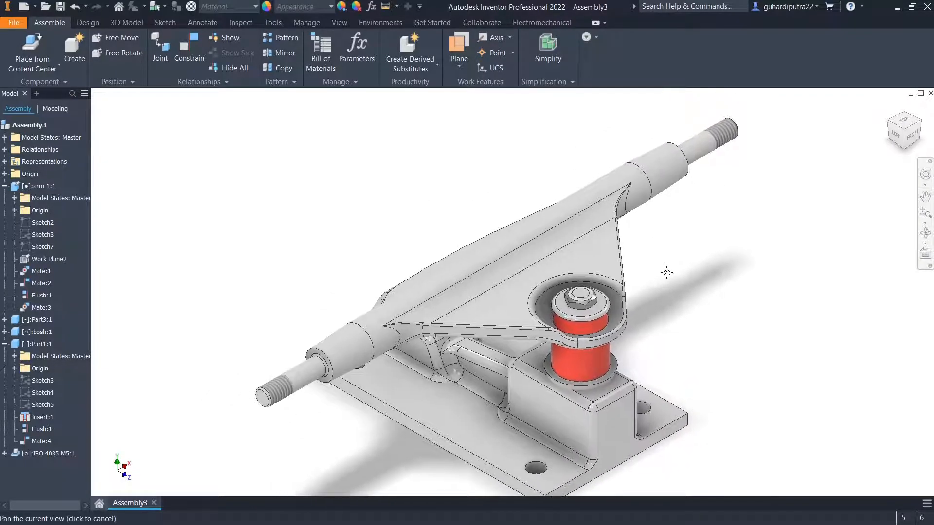
click(60, 65)
click(25, 90)
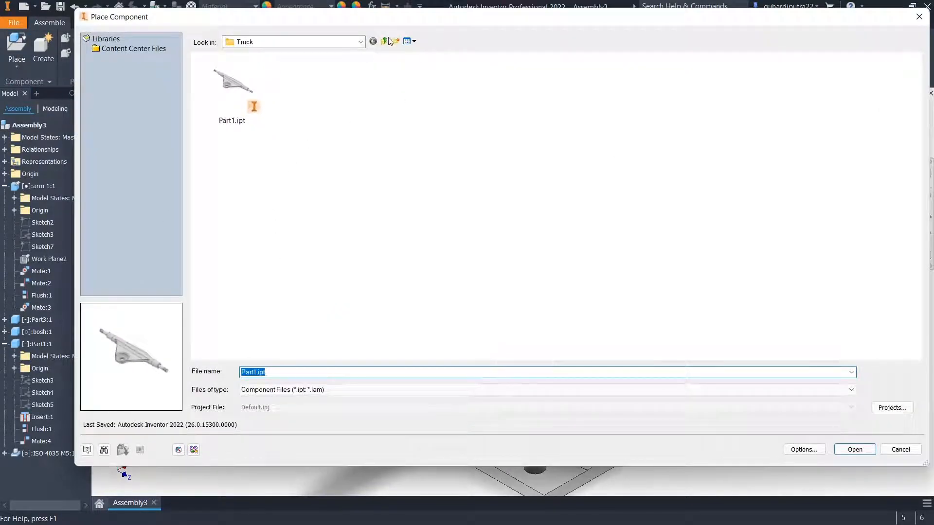
click(385, 41)
double_click(254, 140)
click(314, 107)
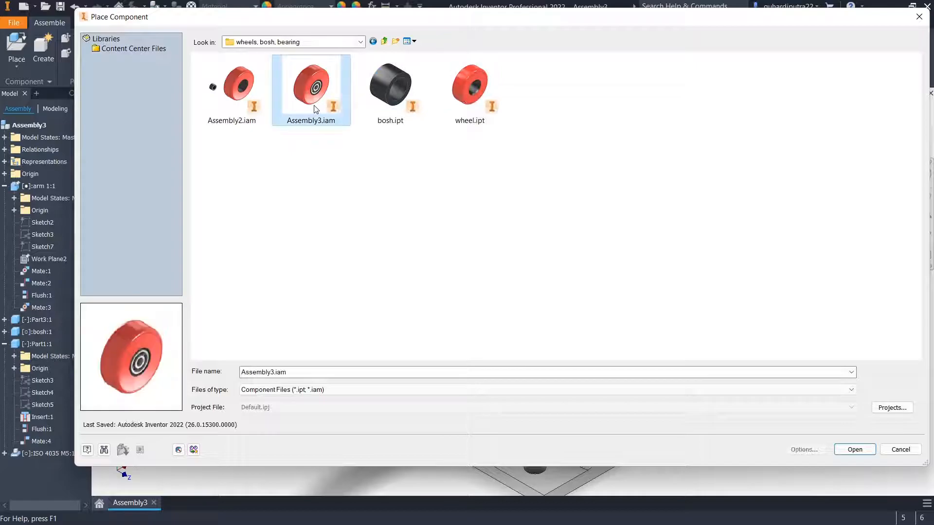
click(849, 448)
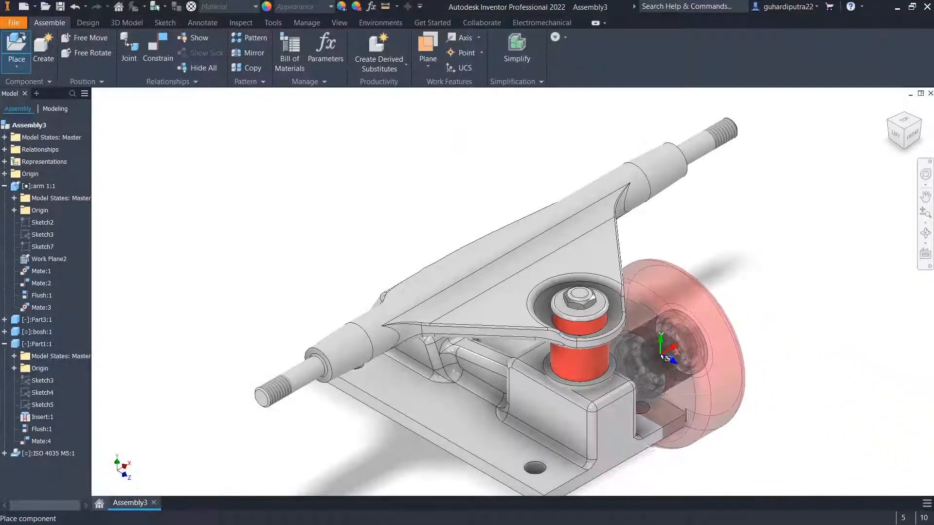
Place two instances of the wheel subassembly, one beyond each end of the axle
click(770, 271)
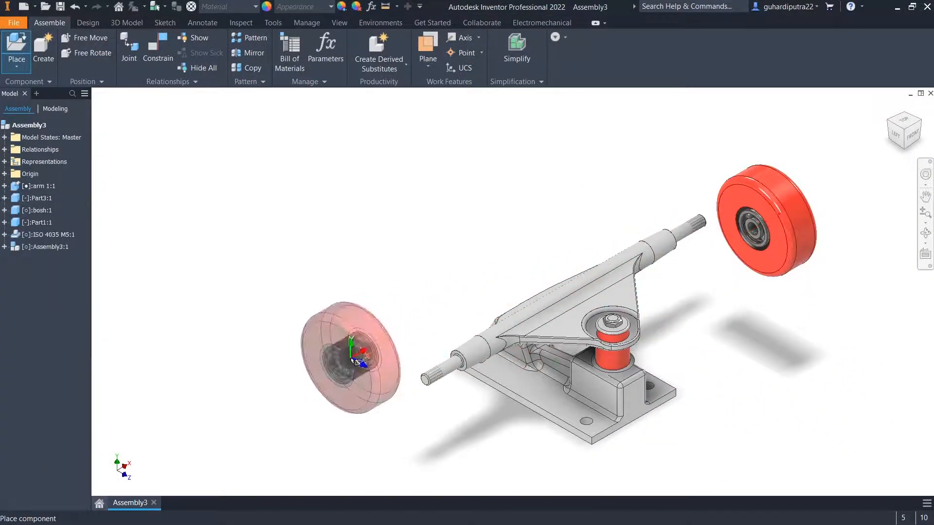
click(351, 366)
right_click(429, 284)
click(482, 276)
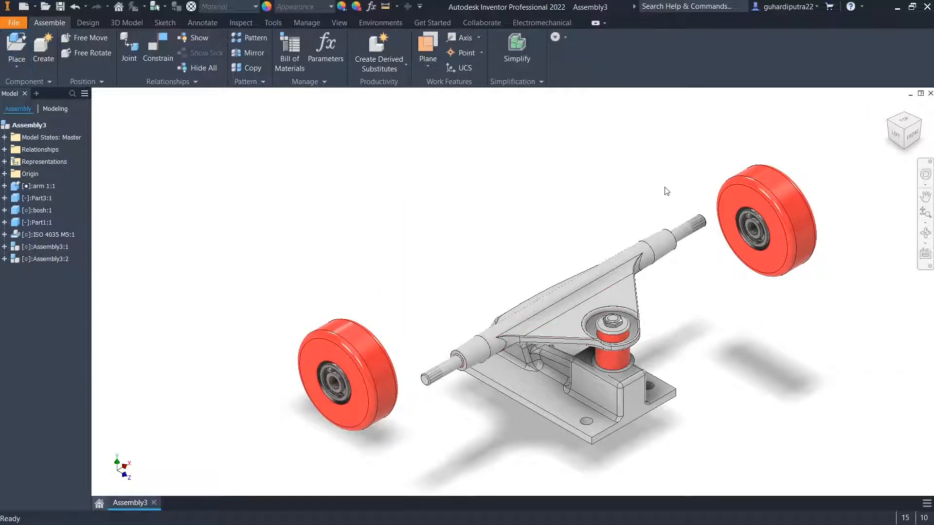
Constrain the first wheel's bearing bore edge to the nearby axle shoulder with an Insert constraint at 0 mm offset
scroll(775, 264, up, 5)
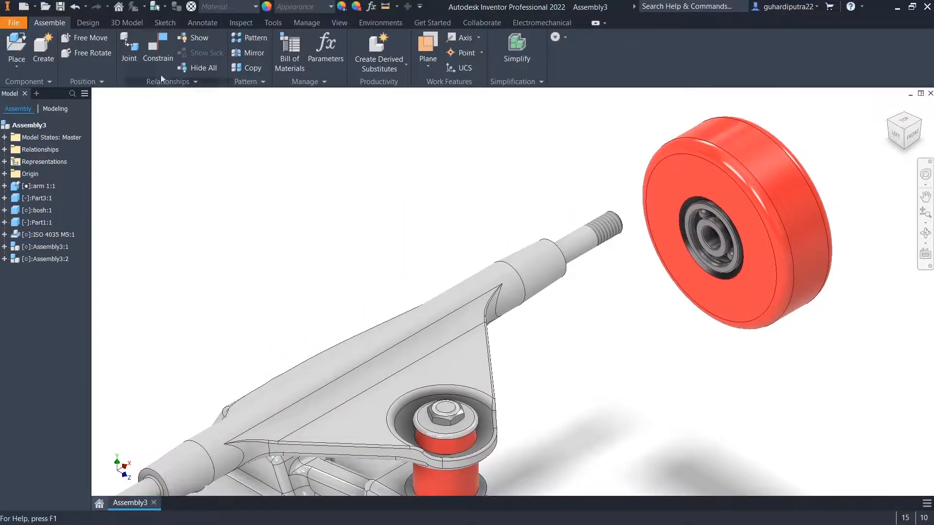
click(153, 61)
click(154, 151)
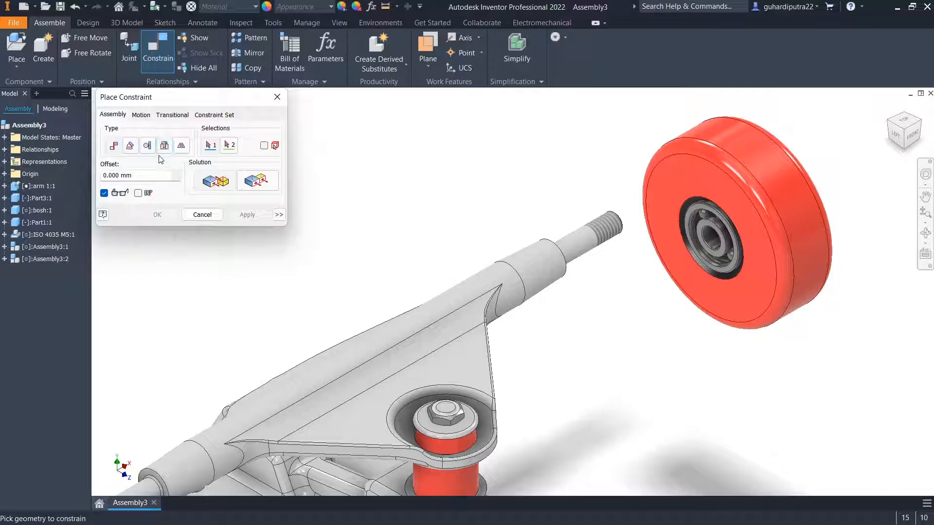
click(165, 145)
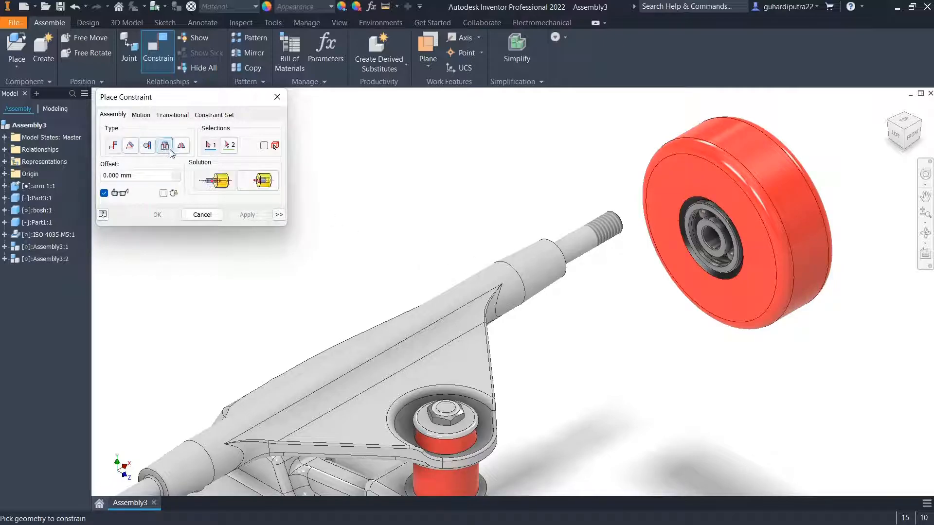
scroll(723, 241, up, 5)
click(730, 242)
scroll(516, 251, down, 4)
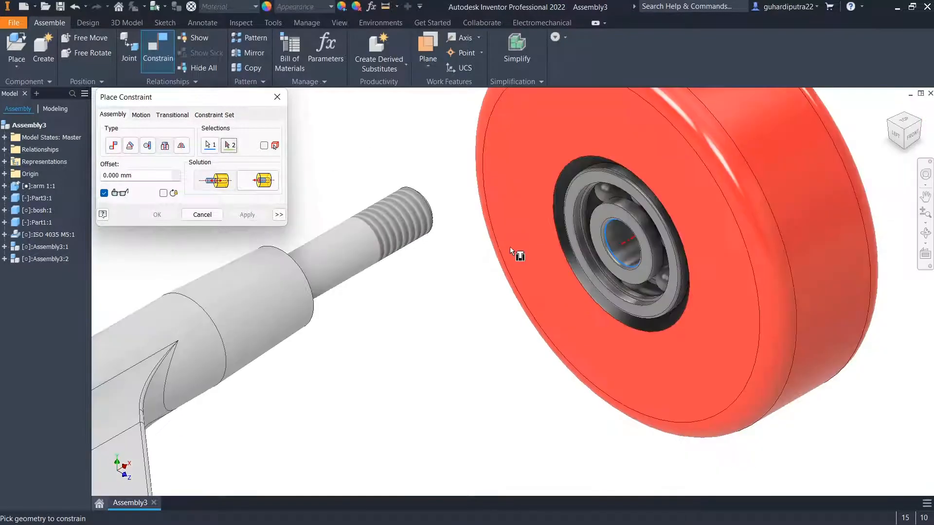
click(338, 268)
scroll(486, 297, down, 3)
scroll(603, 298, up, 2)
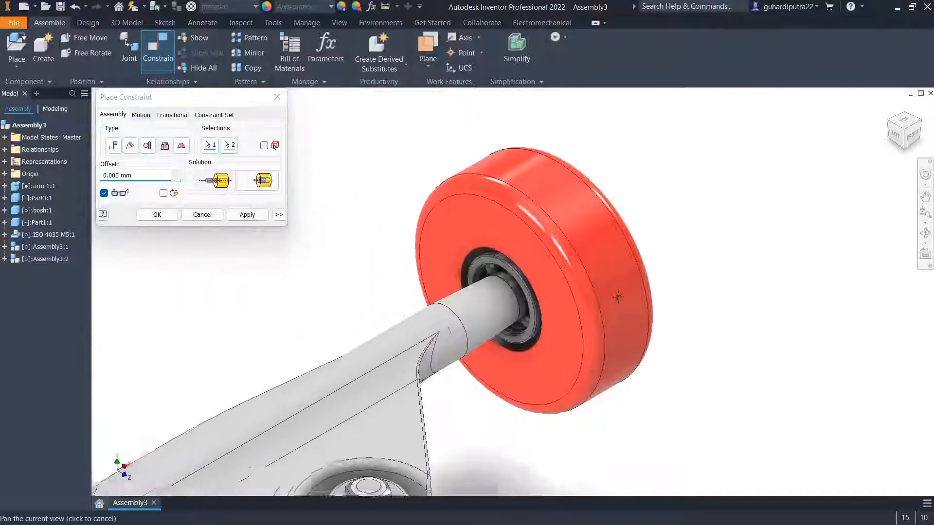
click(248, 215)
scroll(496, 273, down, 4)
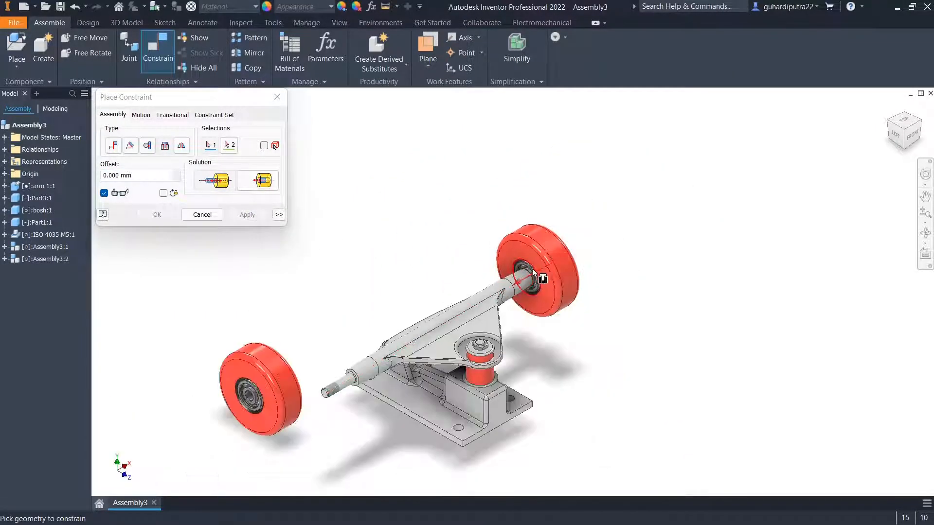
Constrain the second wheel's bearing bore edge to the opposite axle shoulder with an Insert constraint at 0 mm offset
click(922, 122)
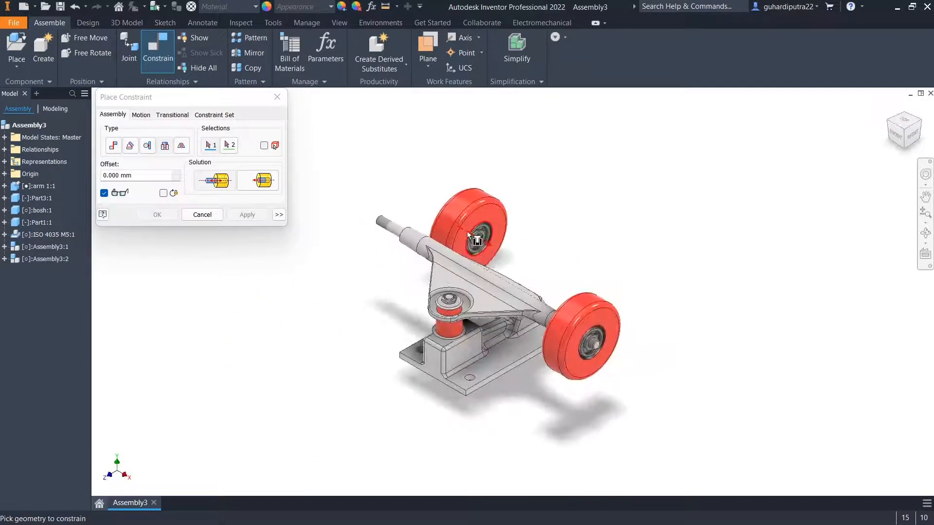
scroll(492, 241, up, 5)
click(497, 241)
scroll(496, 241, down, 4)
scroll(409, 257, up, 5)
click(409, 257)
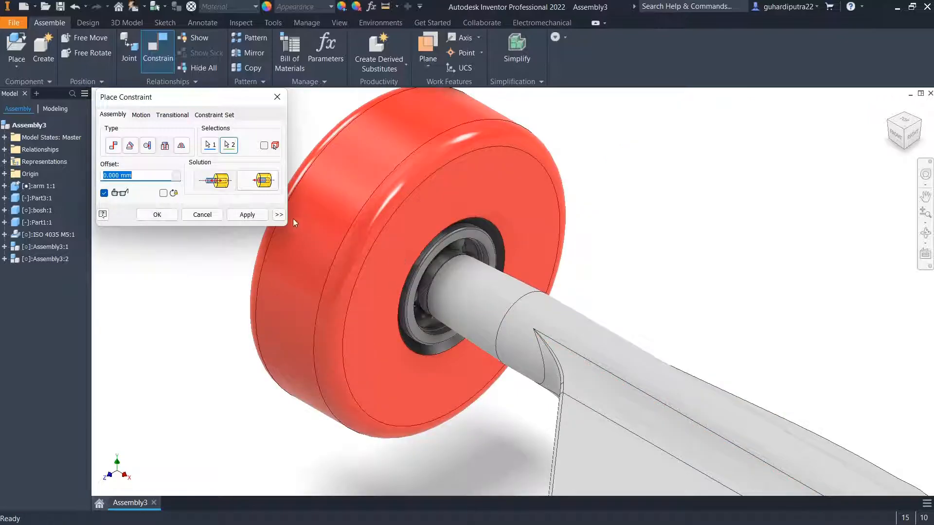
click(249, 216)
click(207, 217)
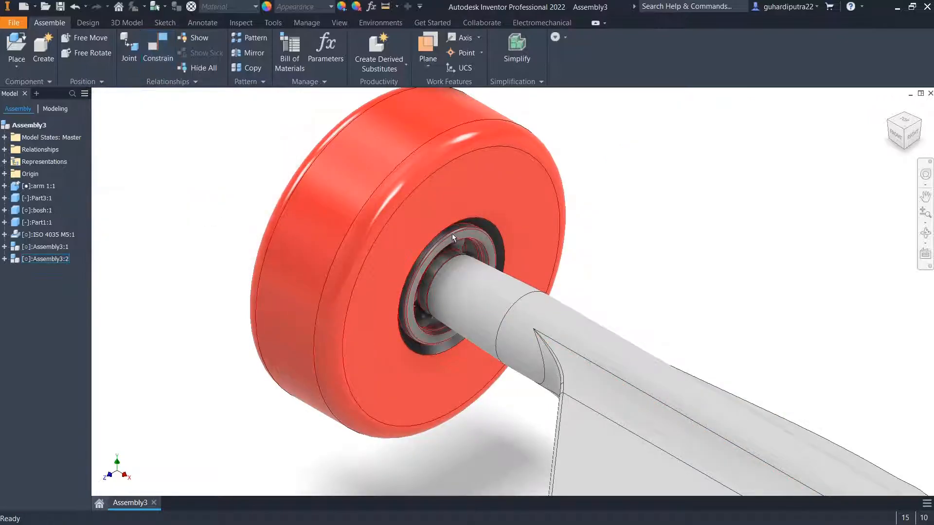
Load an ISO 4036 hex nut from the Content Center for placement
scroll(416, 246, down, 2)
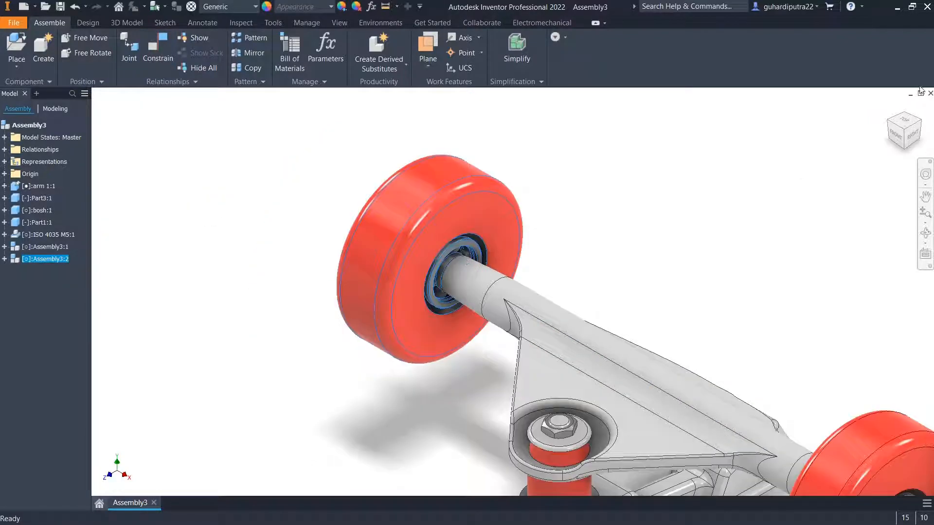
click(888, 126)
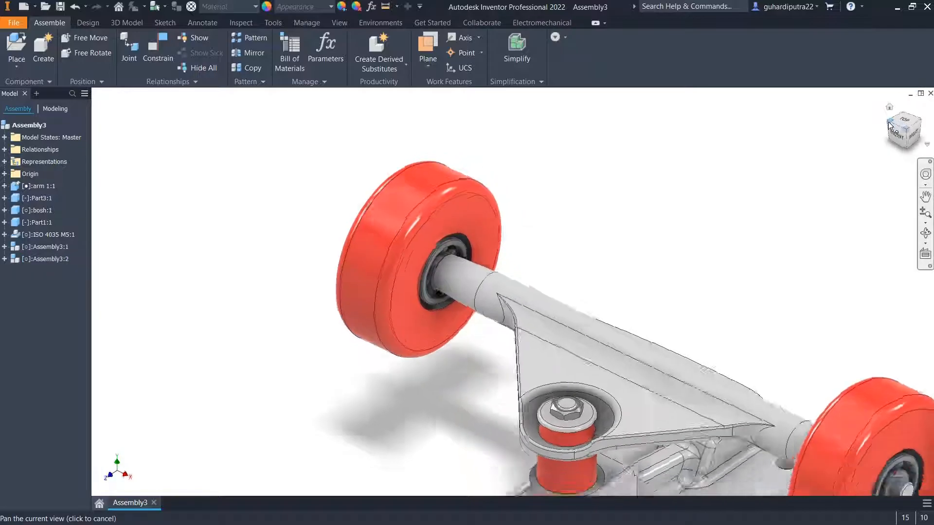
scroll(385, 335, up, 5)
scroll(384, 331, down, 4)
click(17, 62)
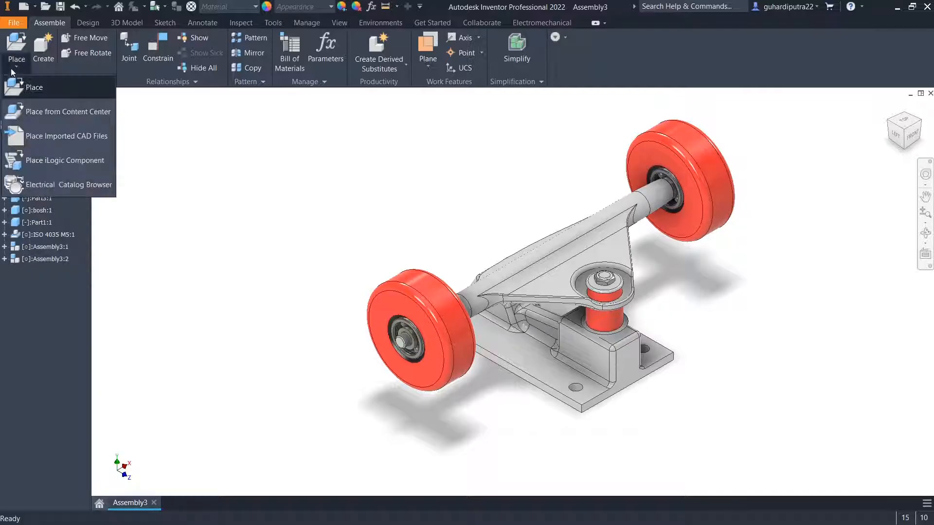
click(13, 107)
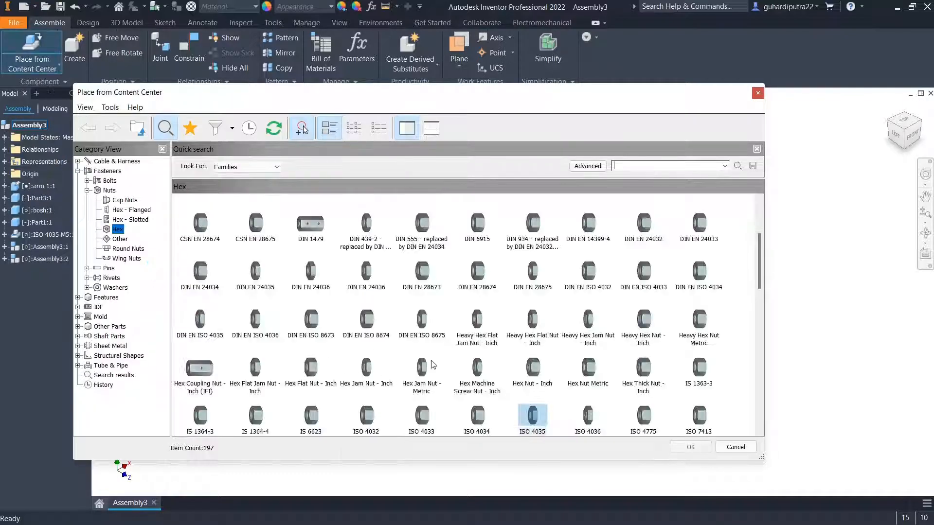
click(581, 421)
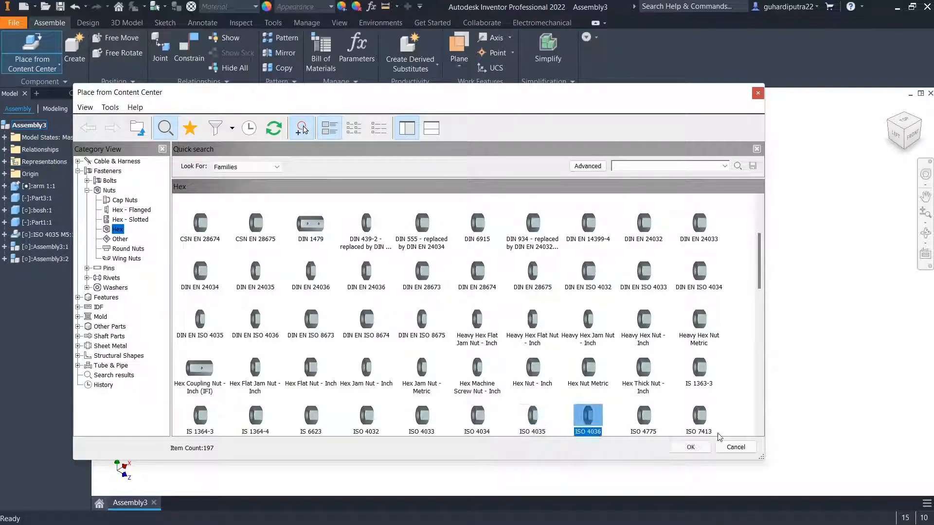
click(693, 447)
Place the ISO 4036 M5 nut on the threaded axle end of the first wheel, seated against the bearing
scroll(405, 347, down, 5)
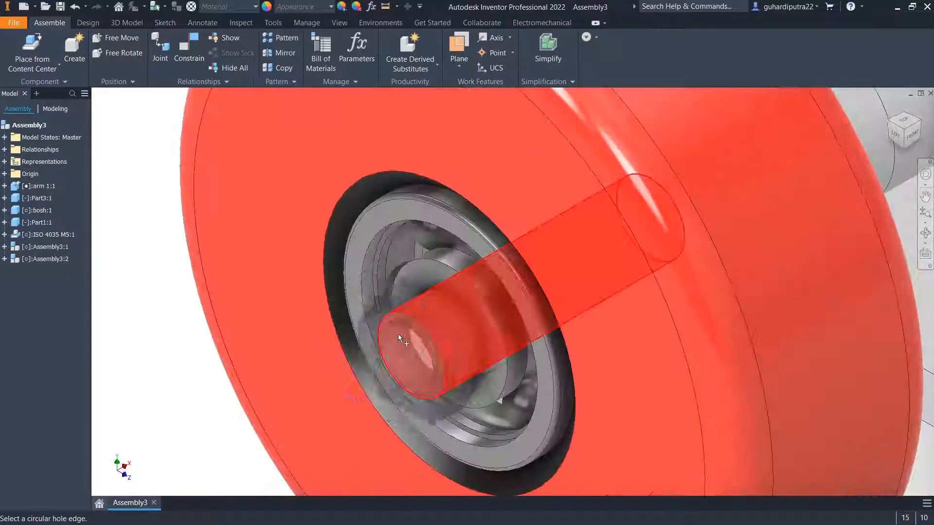
click(434, 289)
click(511, 291)
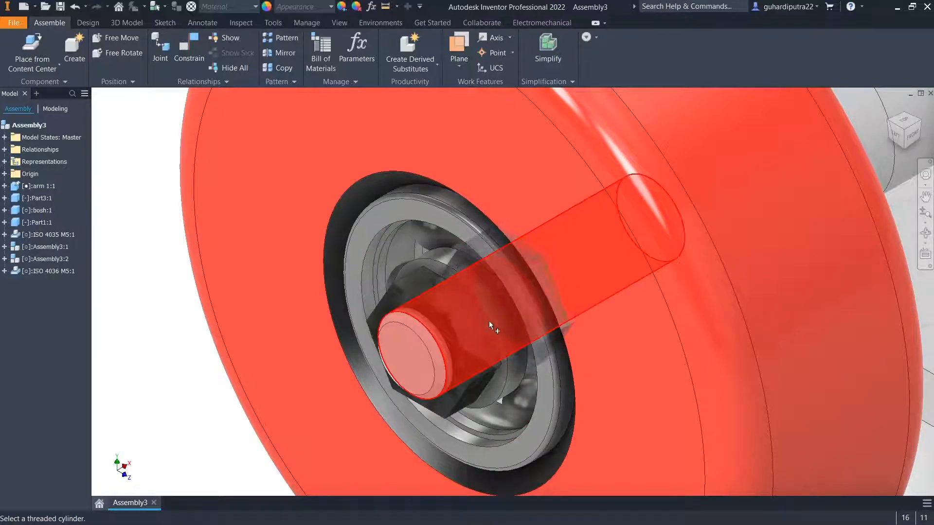
click(513, 334)
scroll(535, 338, down, 3)
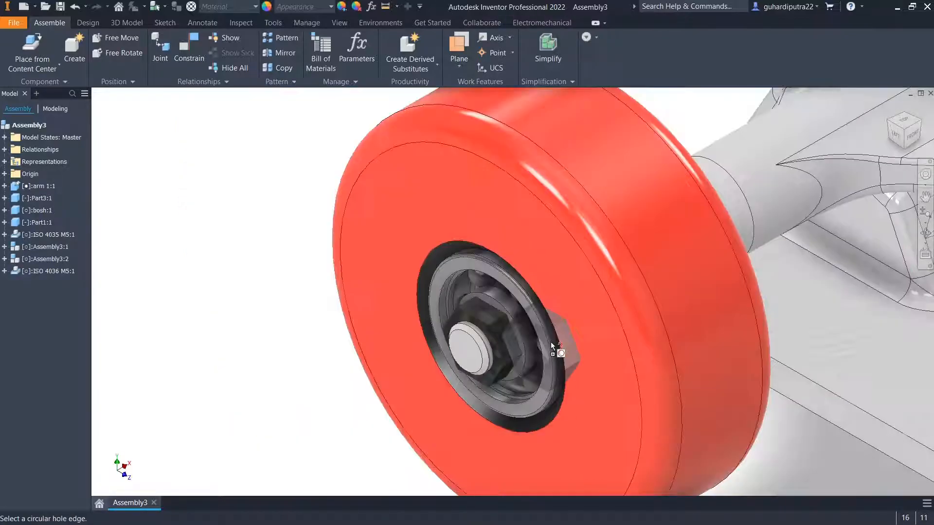
Place a second ISO 4036 M5 nut on the opposite threaded axle end against the bearing and finish the placement
scroll(564, 336, down, 6)
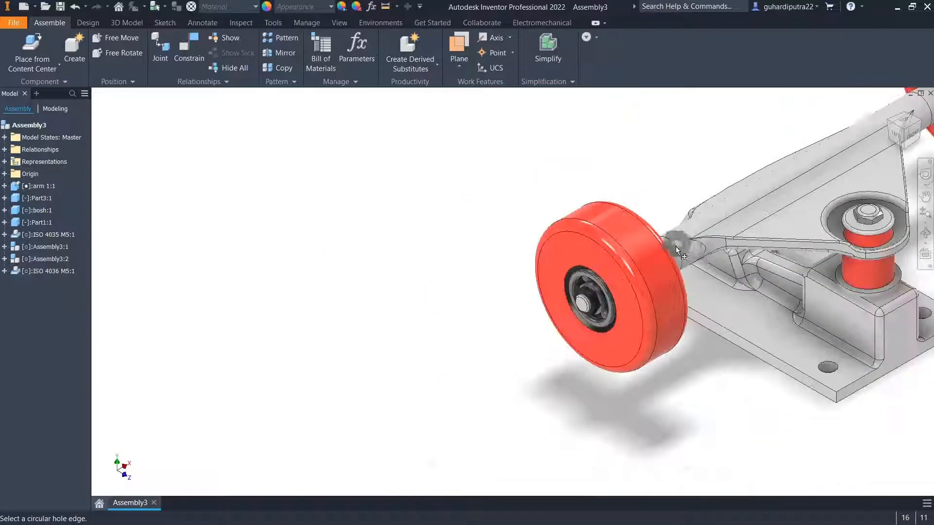
click(919, 126)
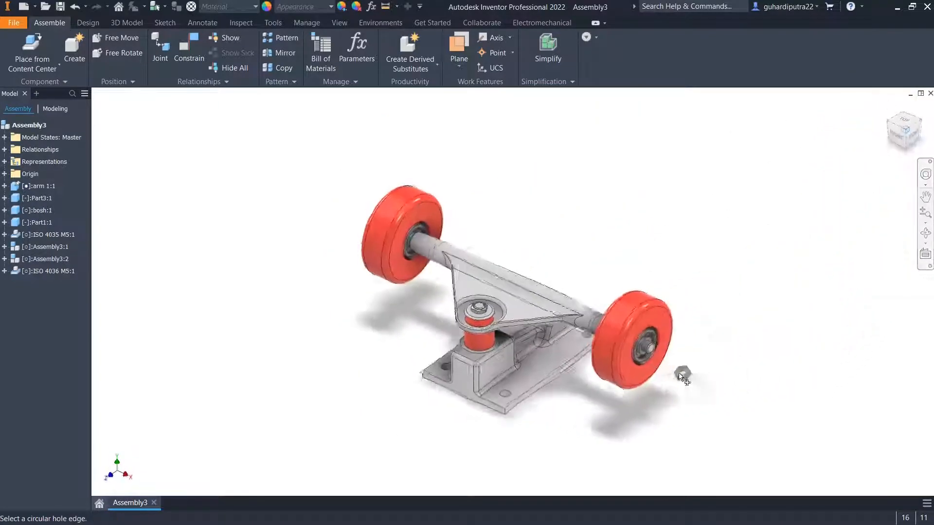
scroll(620, 354, up, 8)
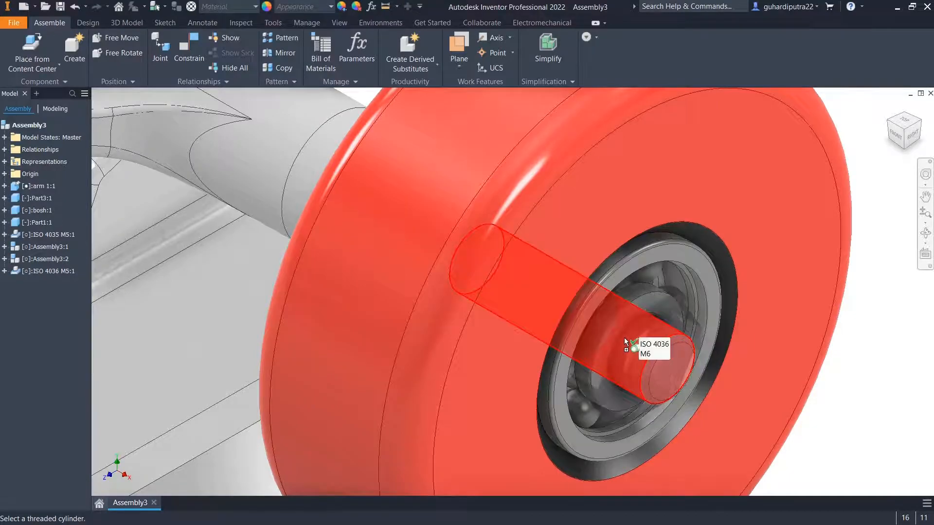
click(623, 337)
click(624, 334)
click(702, 335)
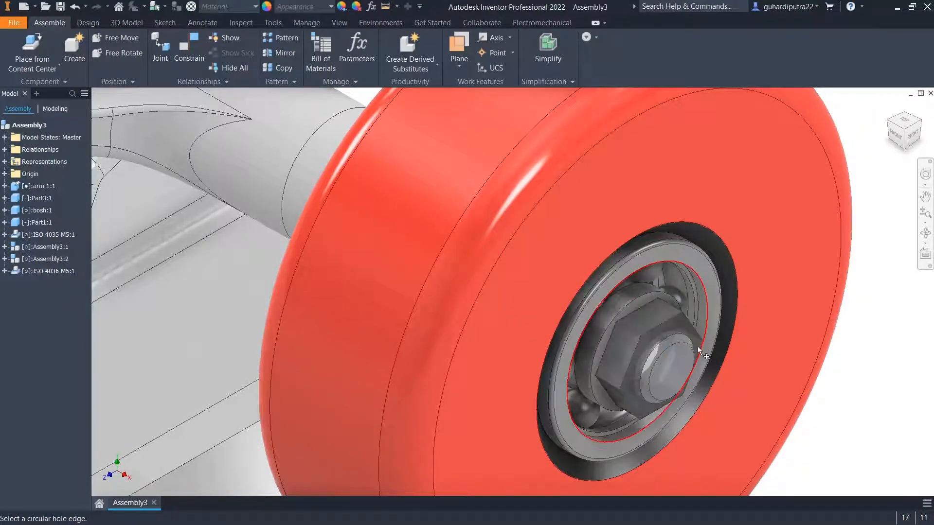
scroll(664, 336, down, 5)
right_click(763, 294)
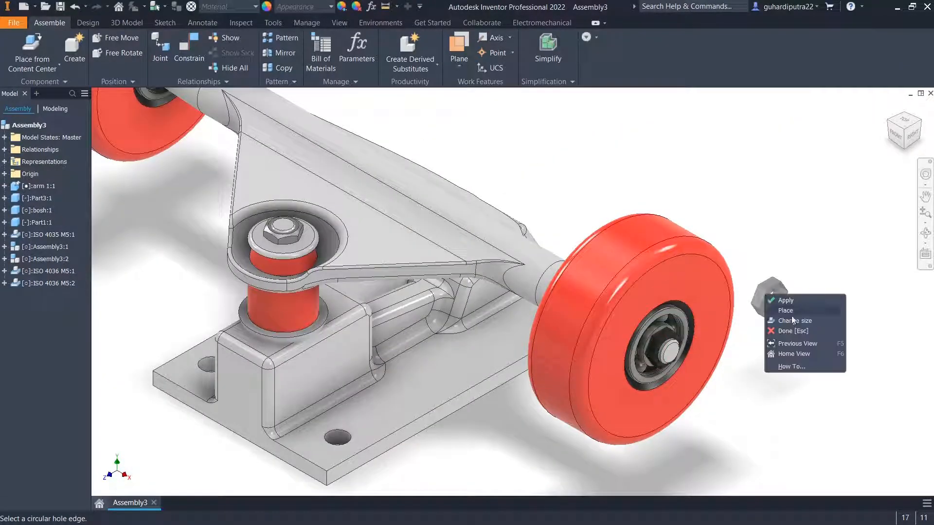
click(781, 333)
Examine the nut mounted on the axle end and the underside of the truck with its base plate
scroll(780, 334, down, 3)
scroll(704, 344, up, 6)
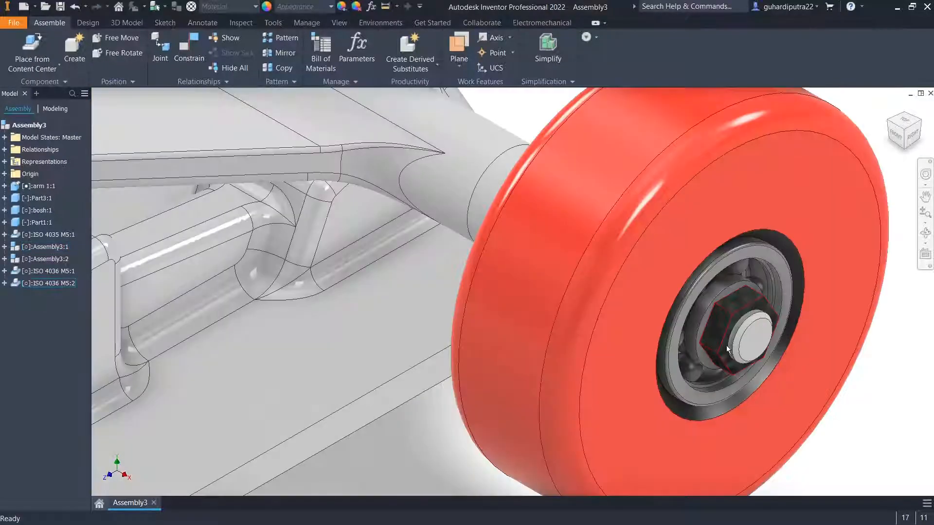
scroll(722, 343, down, 5)
scroll(466, 305, down, 3)
scroll(489, 309, up, 3)
scroll(489, 309, down, 3)
shift+middle_drag(485, 309, 653, 224)
click(906, 132)
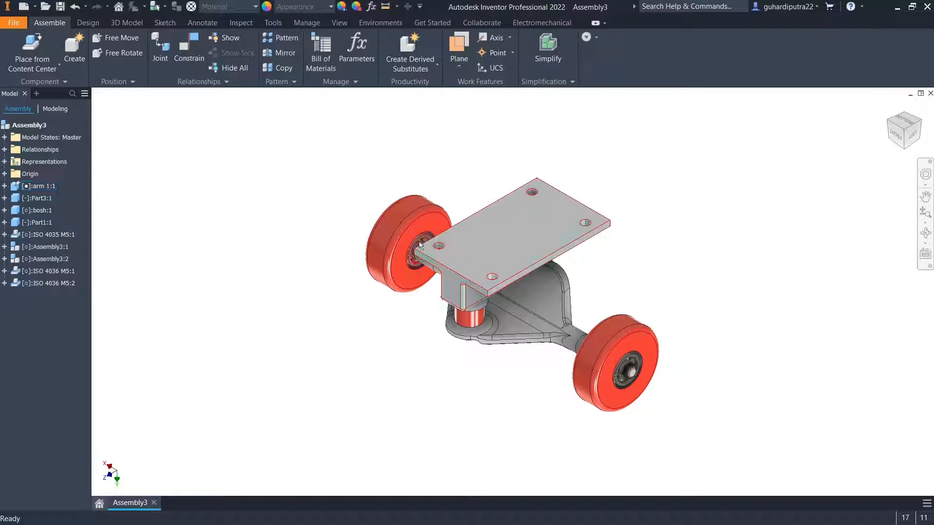
Create a new part file from the metric Standard (mm).ipt template
click(6, 25)
click(31, 67)
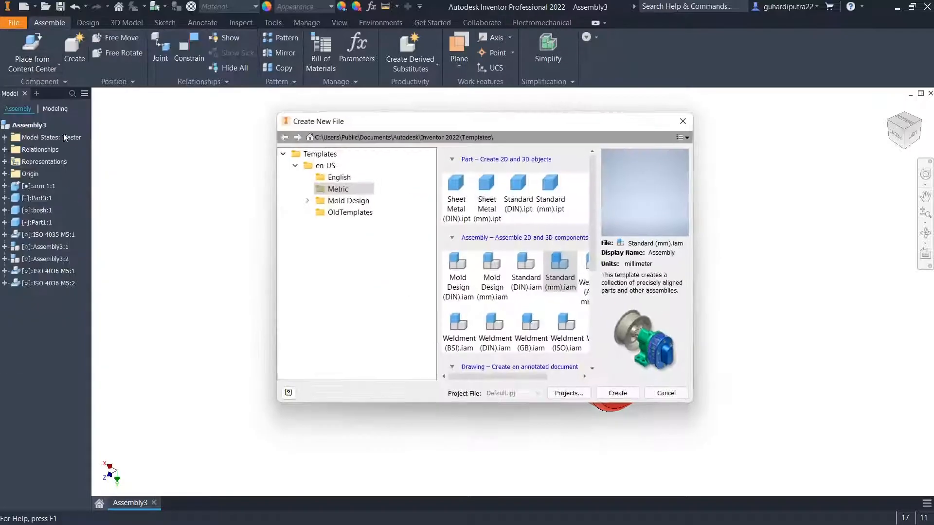
click(550, 192)
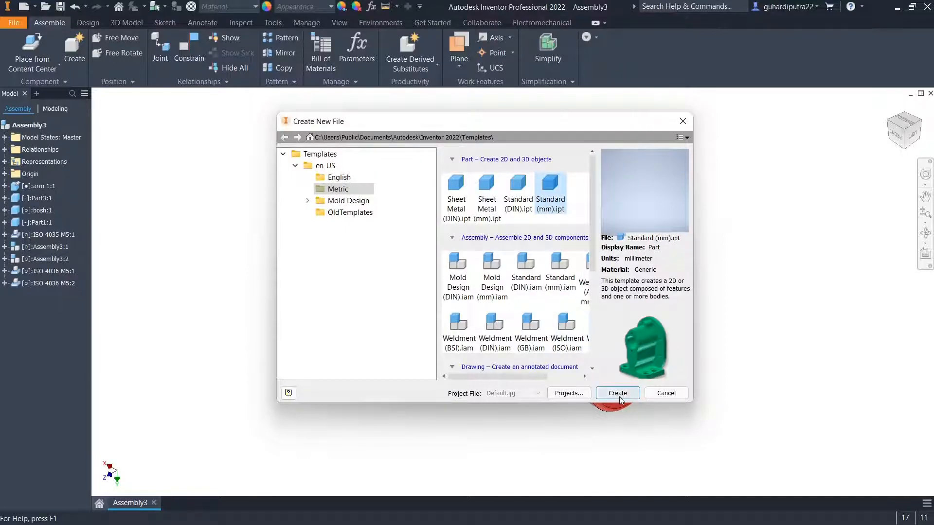
click(618, 393)
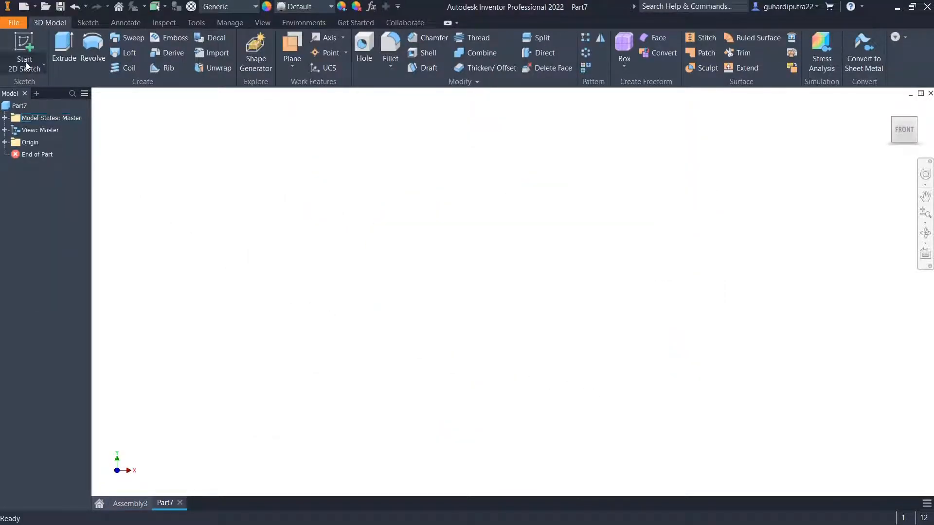
Start a sketch on the horizontal XZ plane and draw a center-point rectangle centred on the origin
click(27, 67)
click(30, 88)
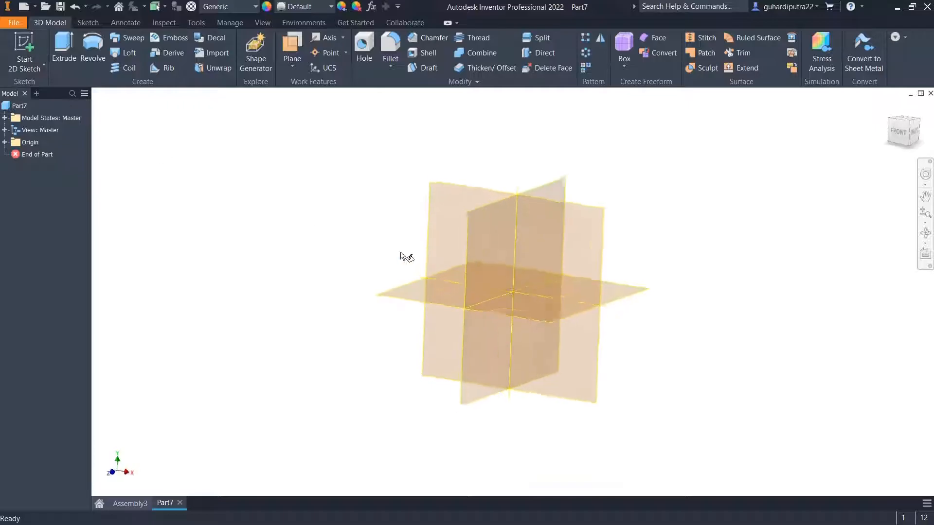
click(380, 298)
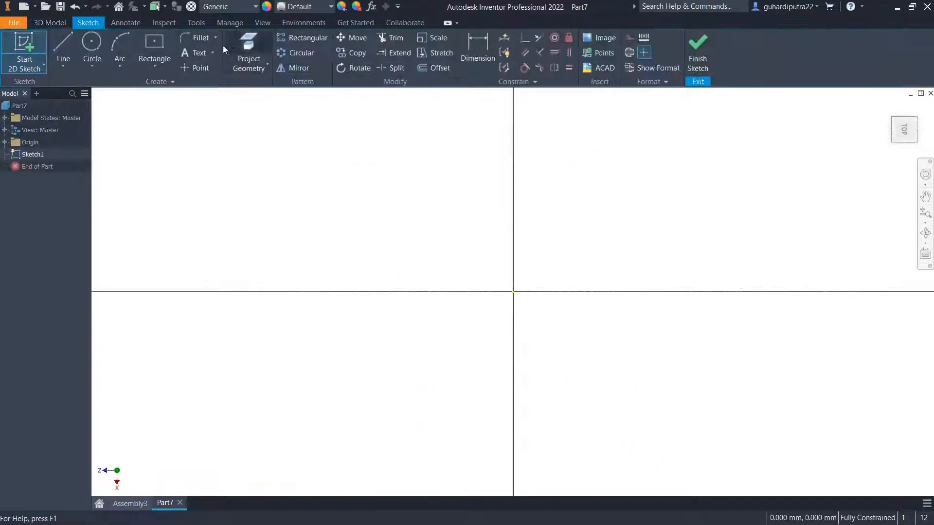
click(154, 48)
click(512, 292)
click(653, 162)
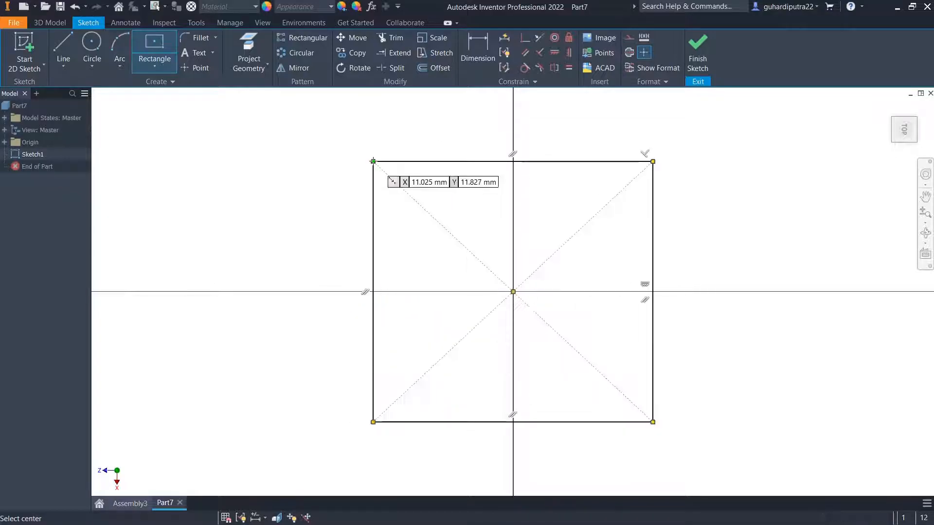
right_click(725, 224)
click(757, 225)
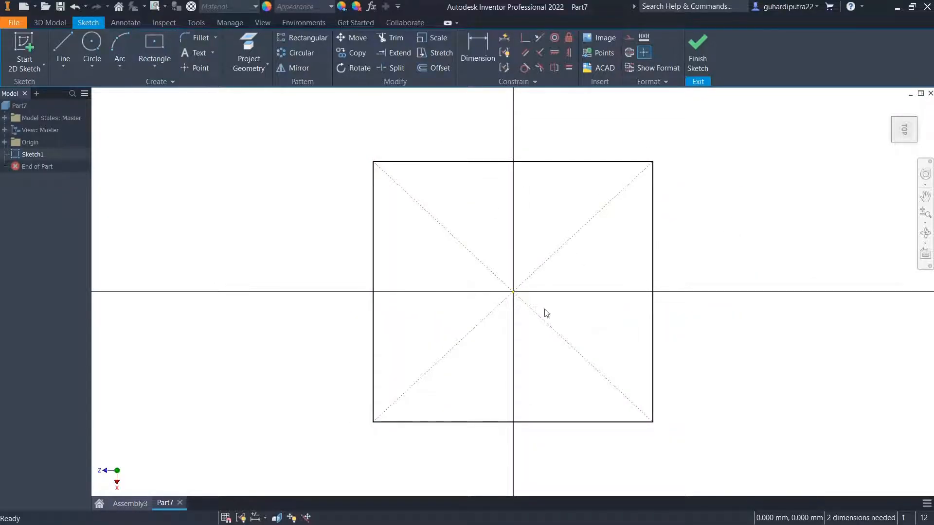
Measure the lengths of the base plate's long and short edges in the Assembly3 document
click(126, 504)
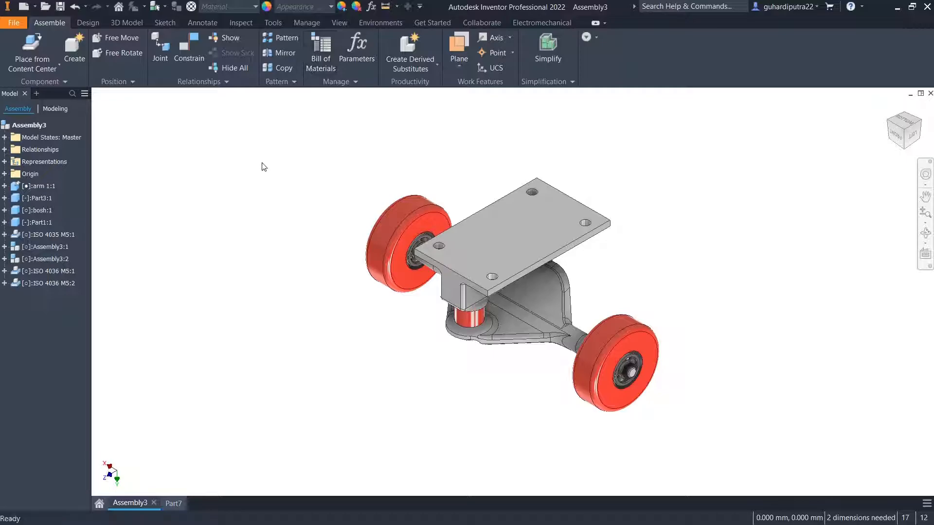
click(245, 22)
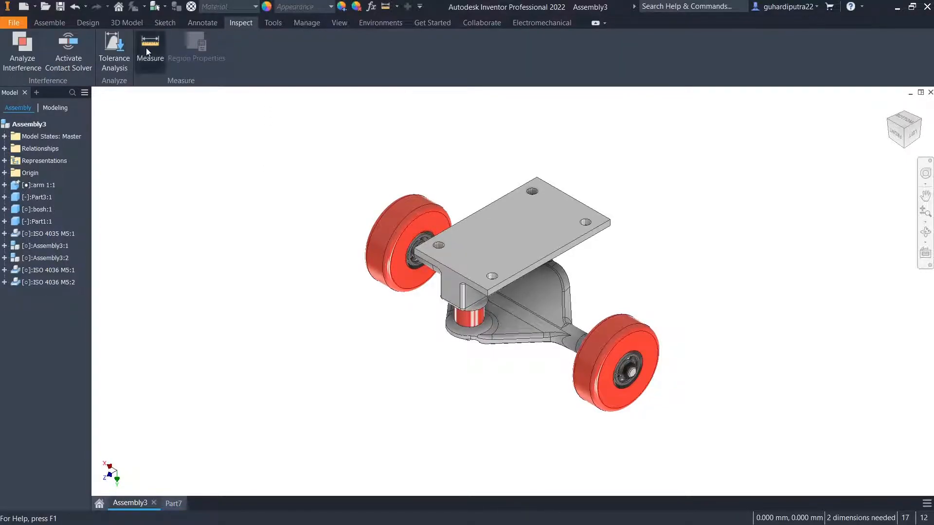
click(148, 47)
click(460, 224)
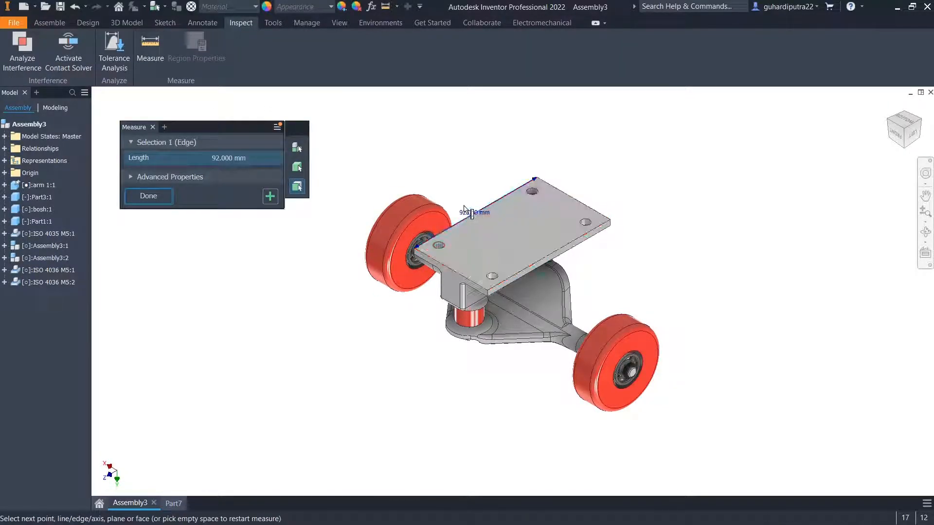
click(148, 196)
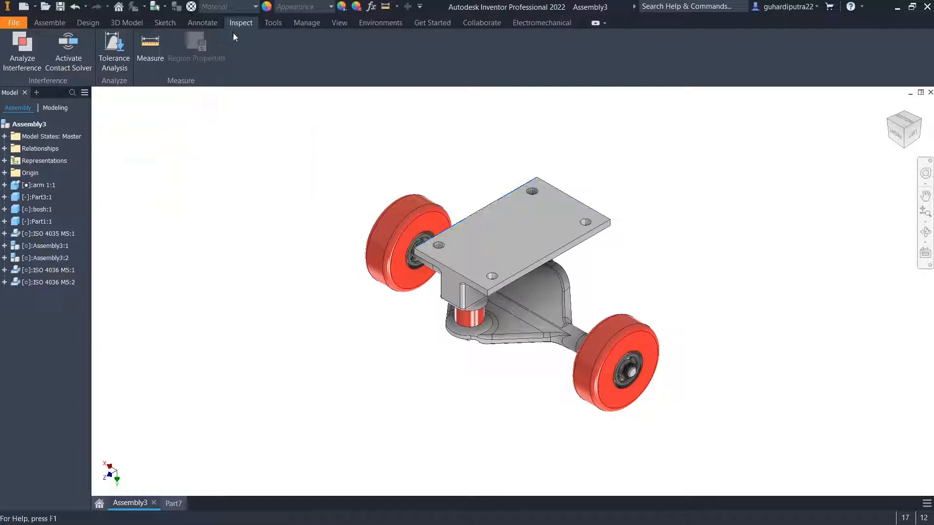
click(436, 260)
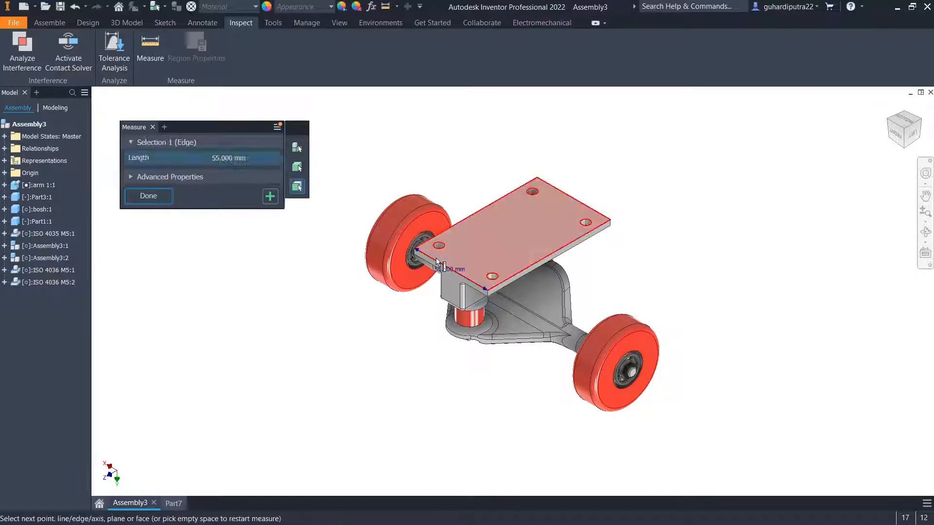
click(149, 196)
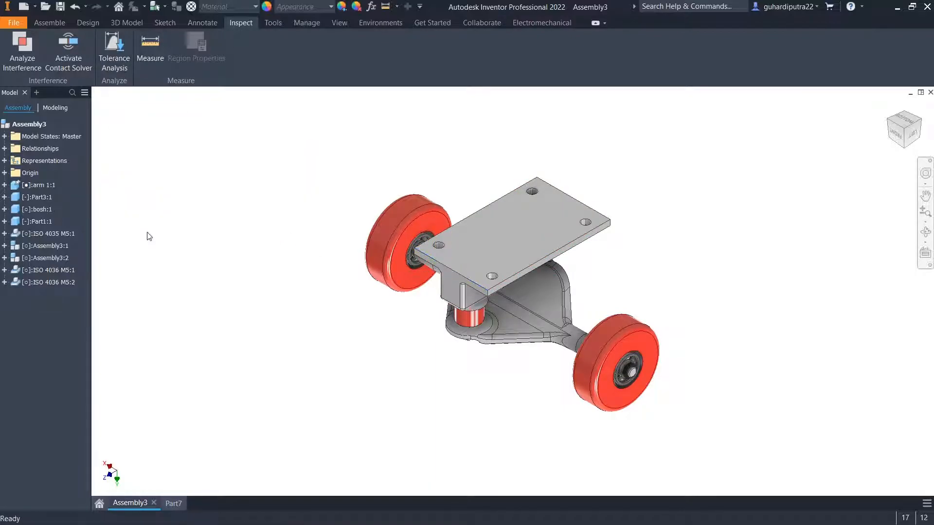
Dimension the rectangle in the Part7 sketch to 92 mm wide and 55 mm high
click(169, 504)
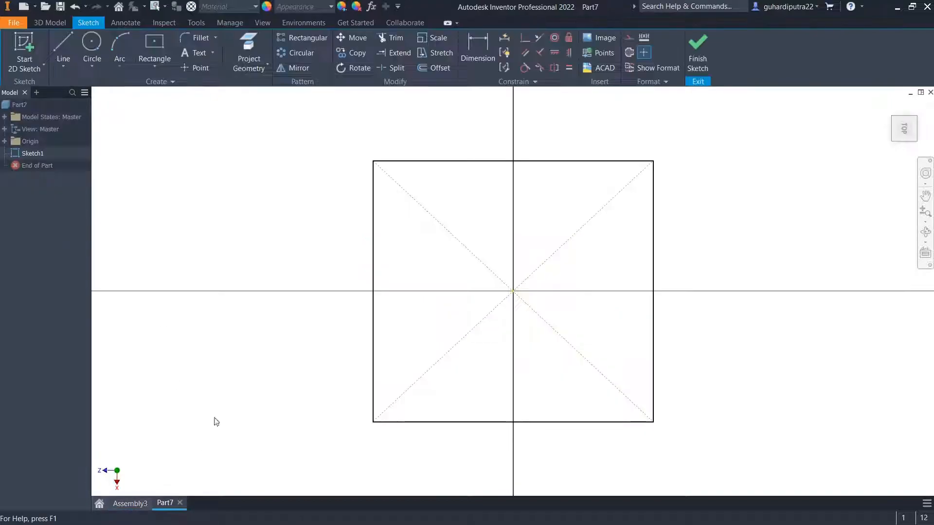
click(477, 54)
click(455, 162)
click(456, 144)
text(60)
key(Return)
scroll(486, 268, down, 3)
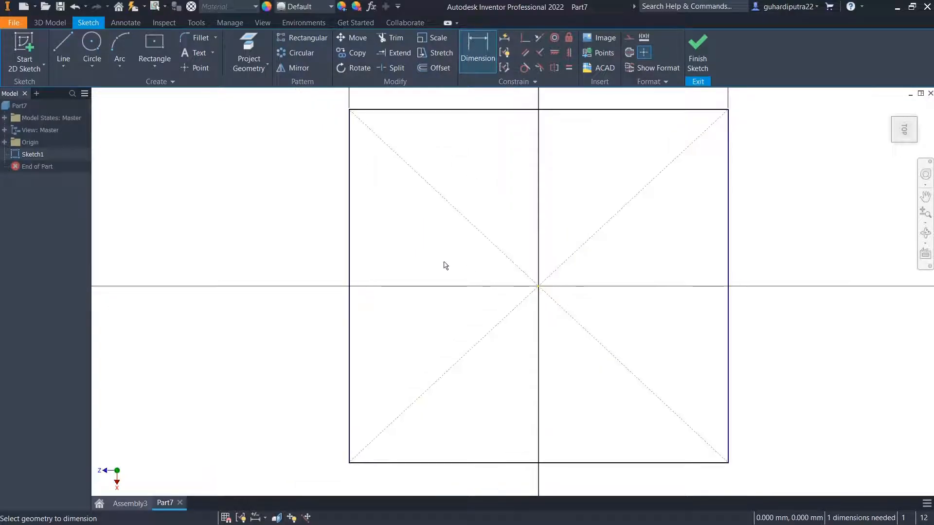
click(348, 236)
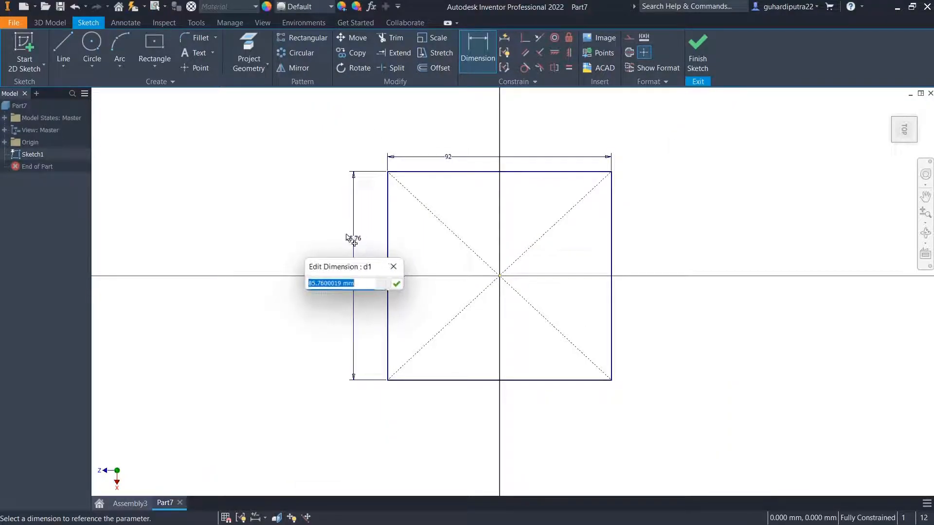
key(Return)
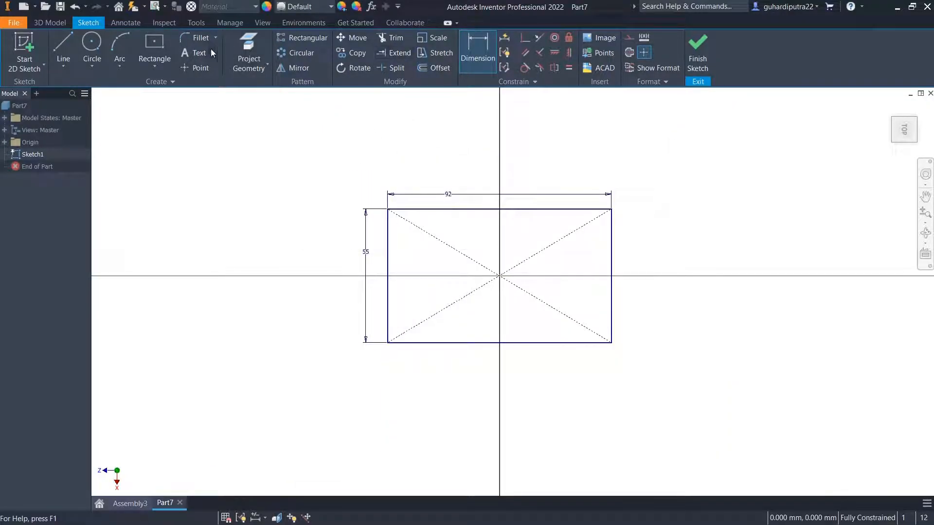
Sketch a small circle inside the rectangle near its upper-left corner
click(93, 46)
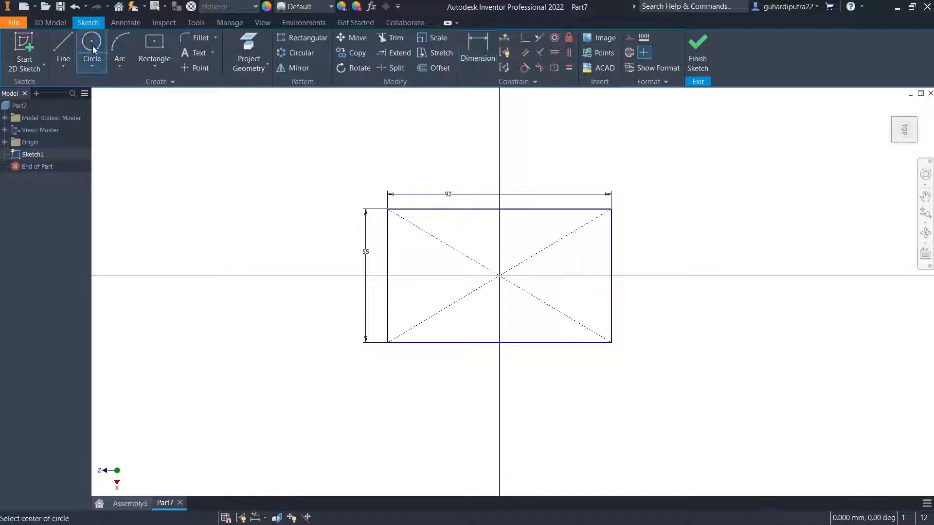
click(402, 227)
click(411, 232)
right_click(313, 218)
click(354, 220)
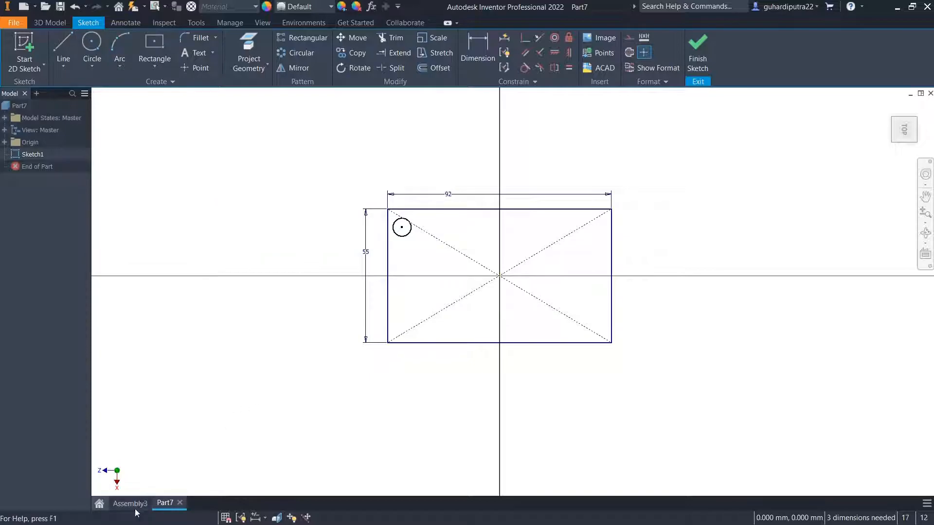
Measure the base plate corner hole's diameter and its distance from the plate's long edge in the Assembly3 document
click(129, 503)
click(150, 49)
scroll(452, 258, down, 5)
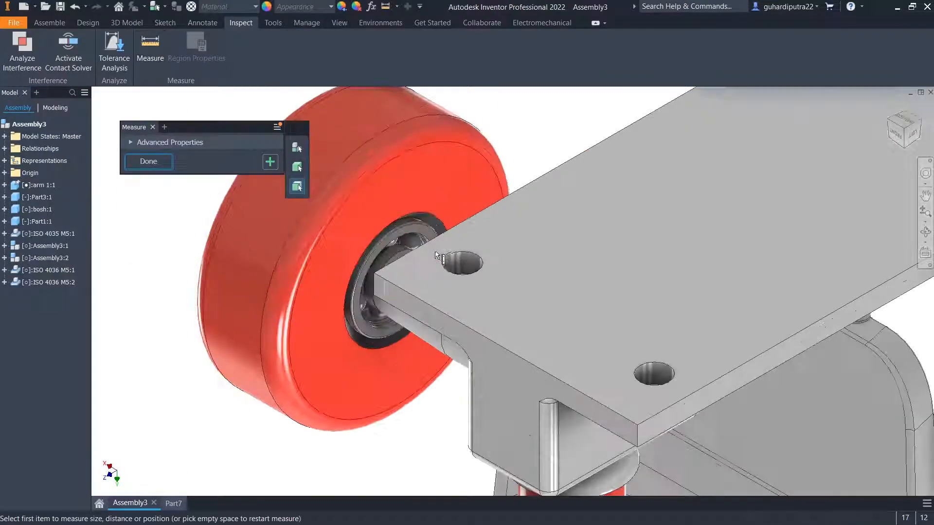
click(444, 258)
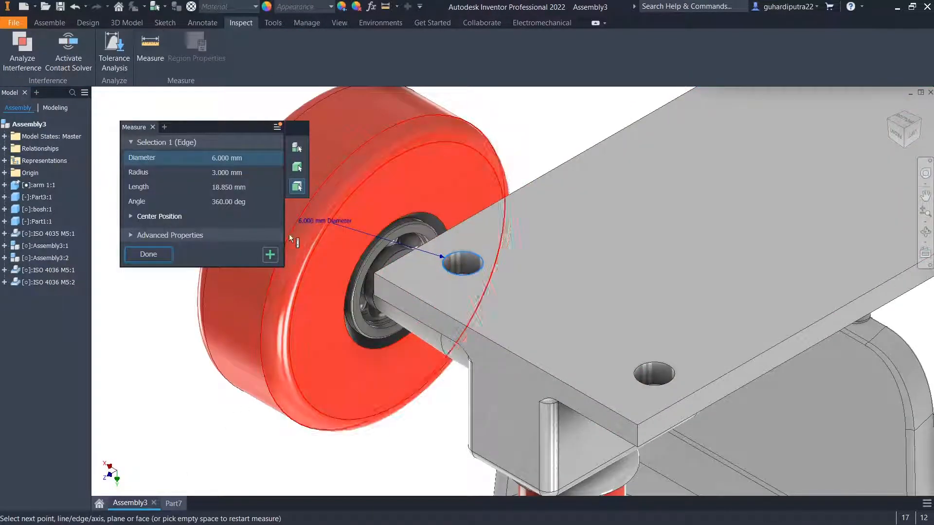
click(232, 103)
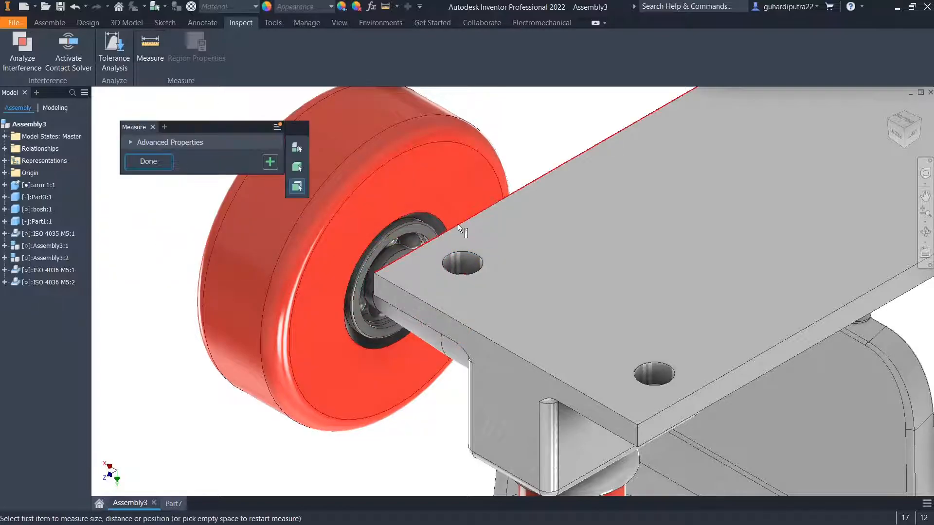
click(457, 225)
click(460, 255)
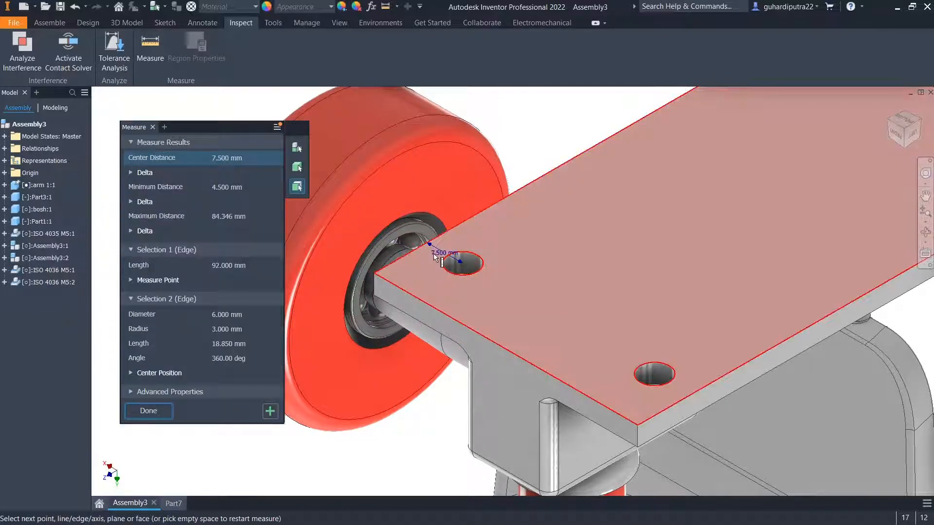
click(146, 411)
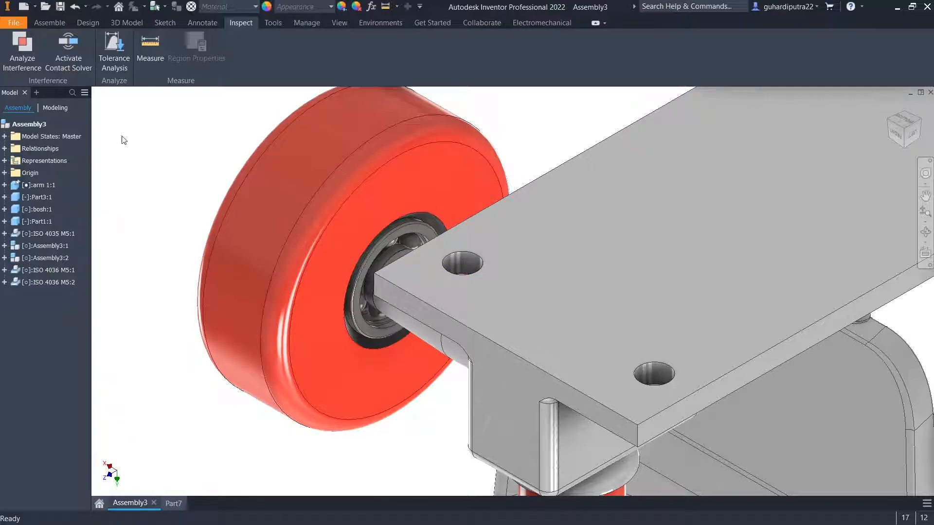
Measure the distance from the base plate's short edge to the same corner hole
click(152, 54)
click(397, 288)
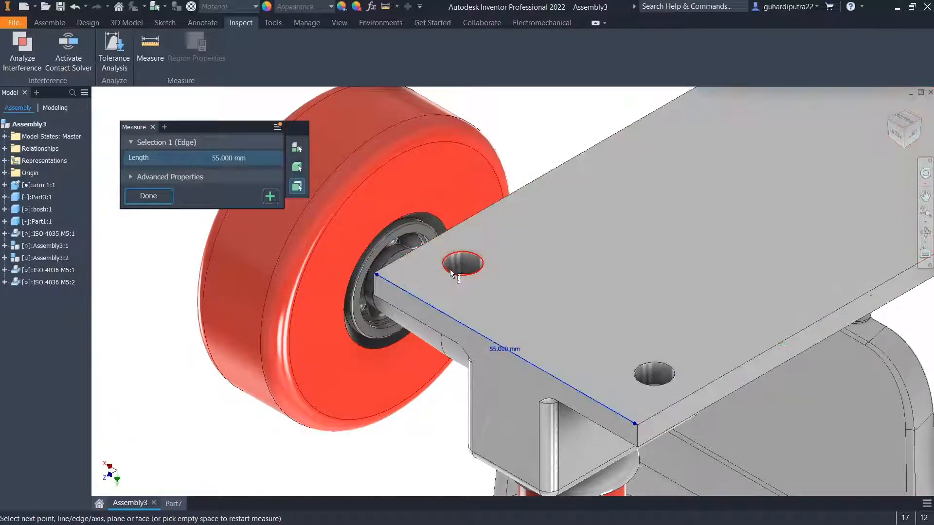
click(452, 274)
click(148, 411)
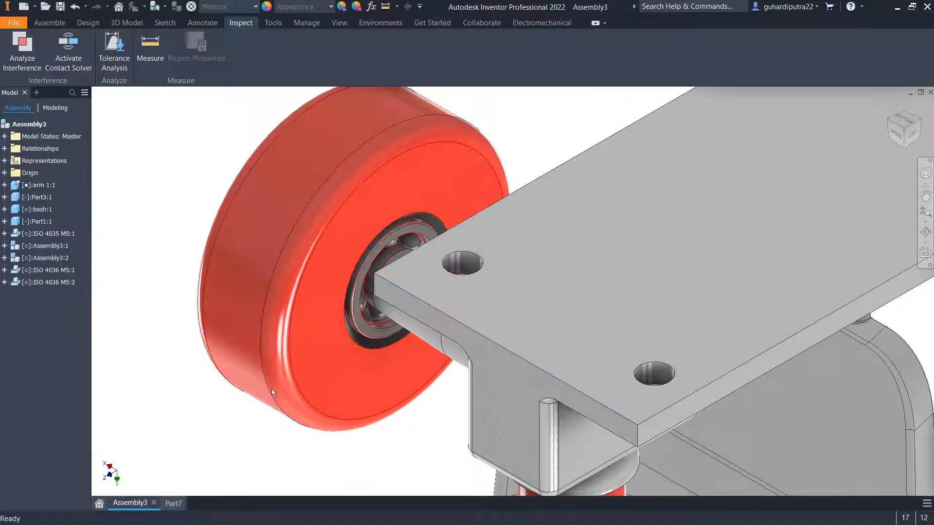
Return to the Part7 sketch and dimension the small circle's diameter to 6 mm
click(173, 503)
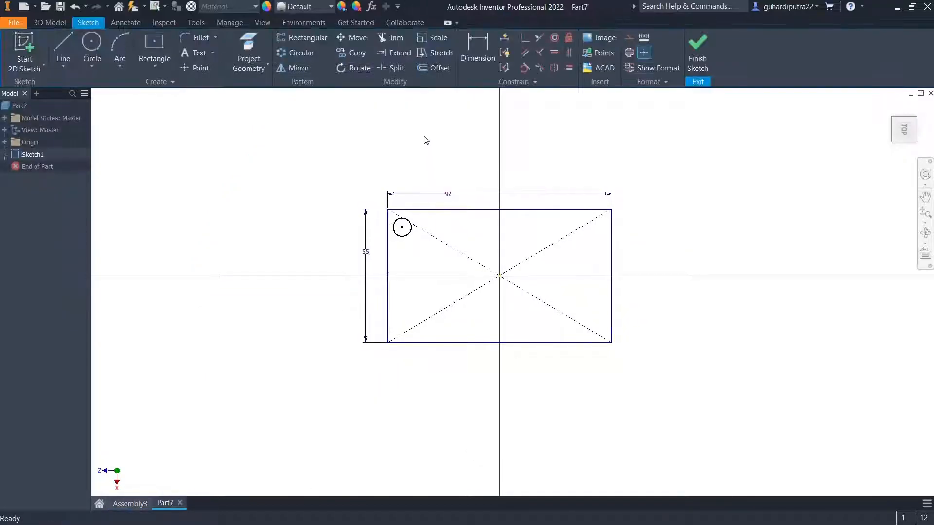
click(478, 49)
click(411, 234)
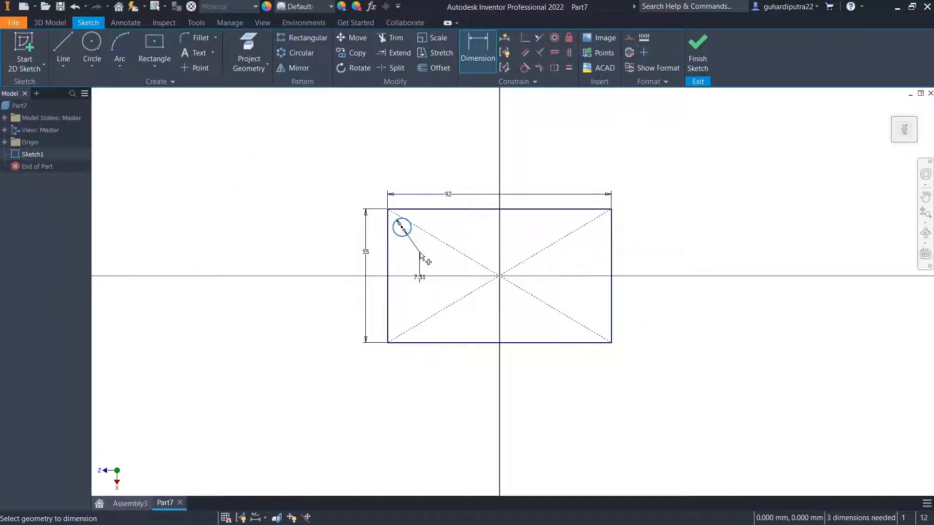
click(420, 255)
key(Return)
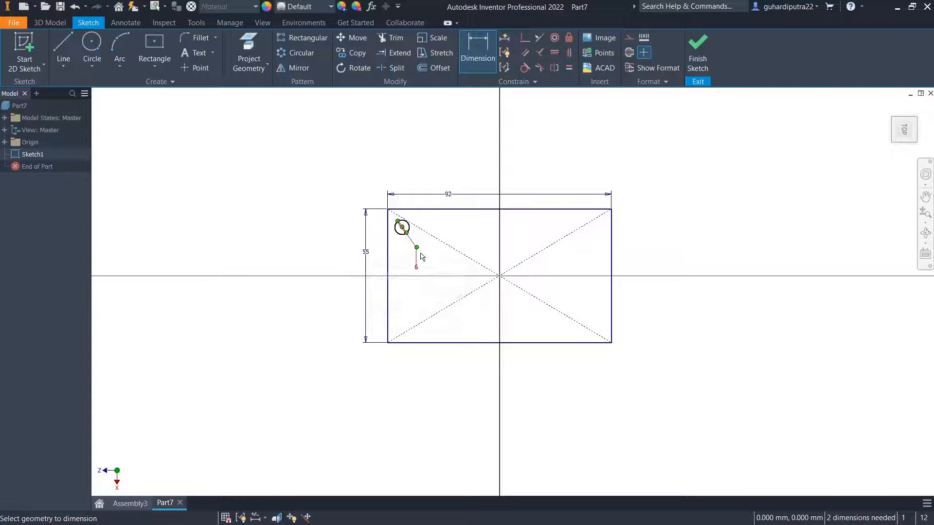
Dimension the circle's center 7.5 mm from the rectangle's upper edge
scroll(411, 225, down, 3)
click(404, 227)
click(417, 198)
click(462, 216)
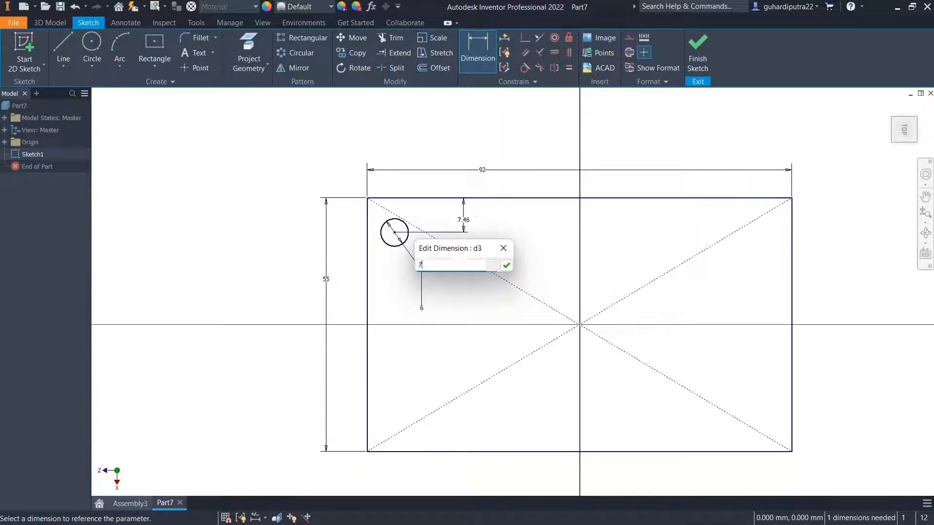
key(Return)
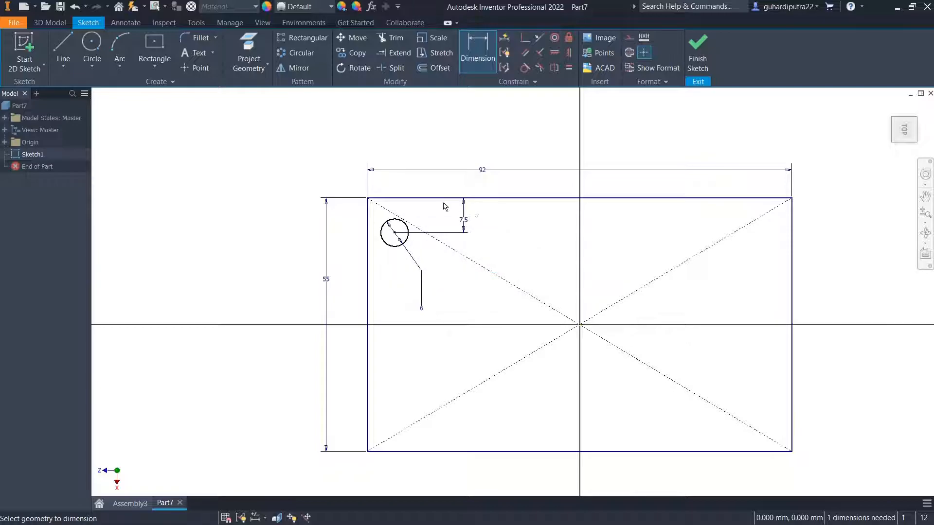
Dimension the circle's center 11 mm from the rectangle's left edge
click(382, 244)
click(367, 240)
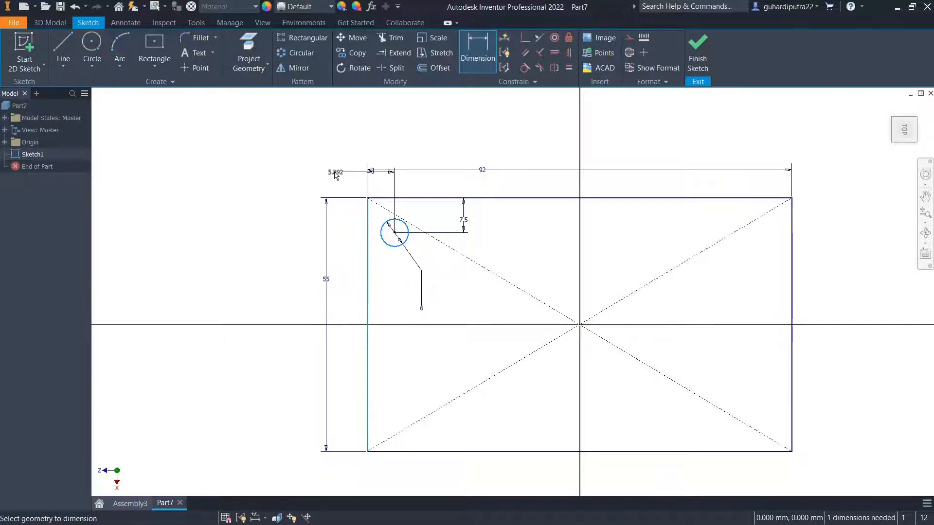
click(330, 176)
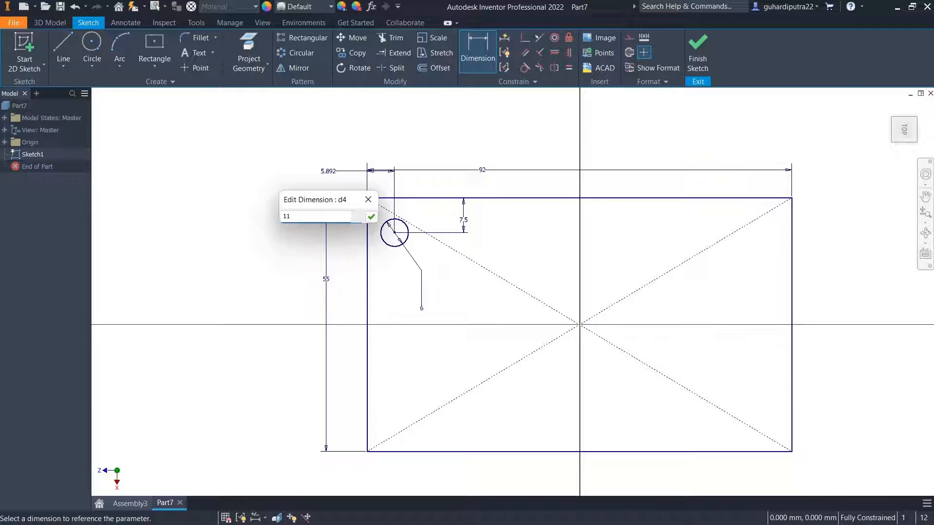
key(Return)
scroll(561, 238, up, 3)
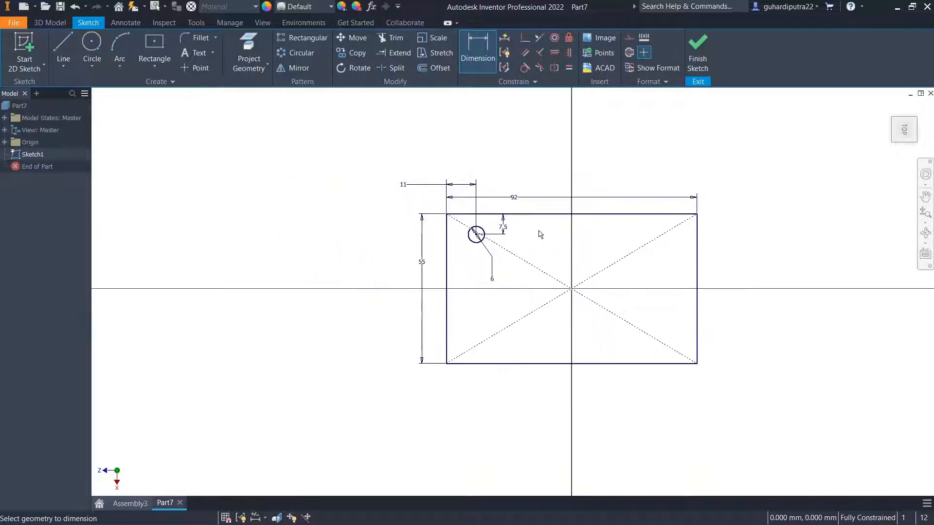
scroll(539, 231, down, 3)
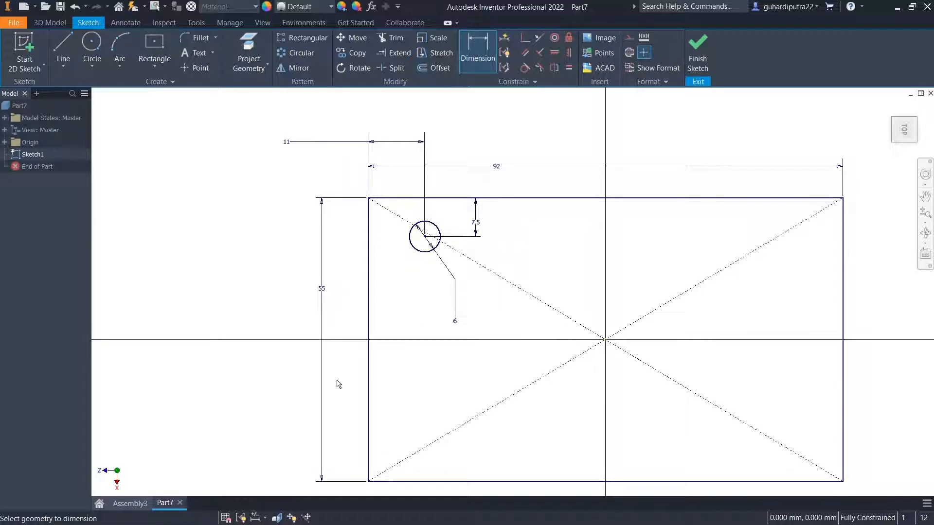
Recheck the corner hole's distance from the base plate's short edge and its diameter in the Assembly3 document
click(130, 503)
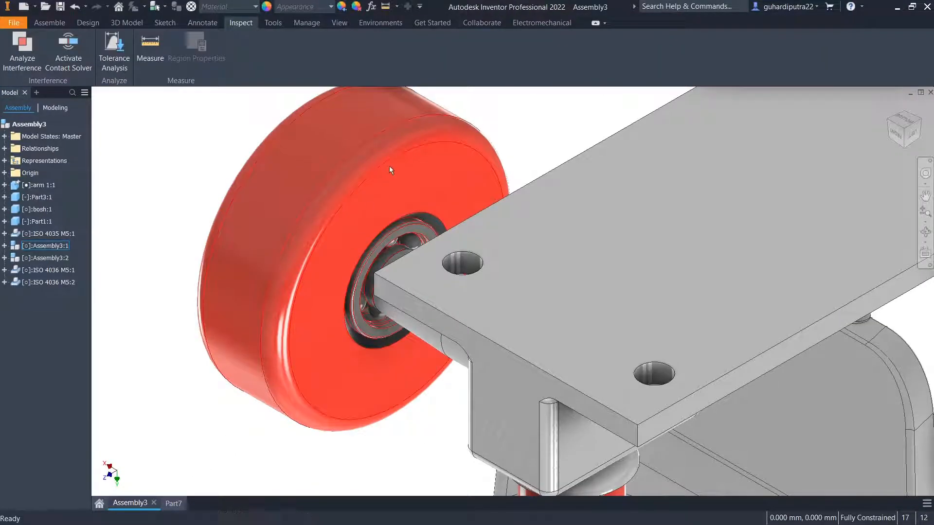
click(156, 62)
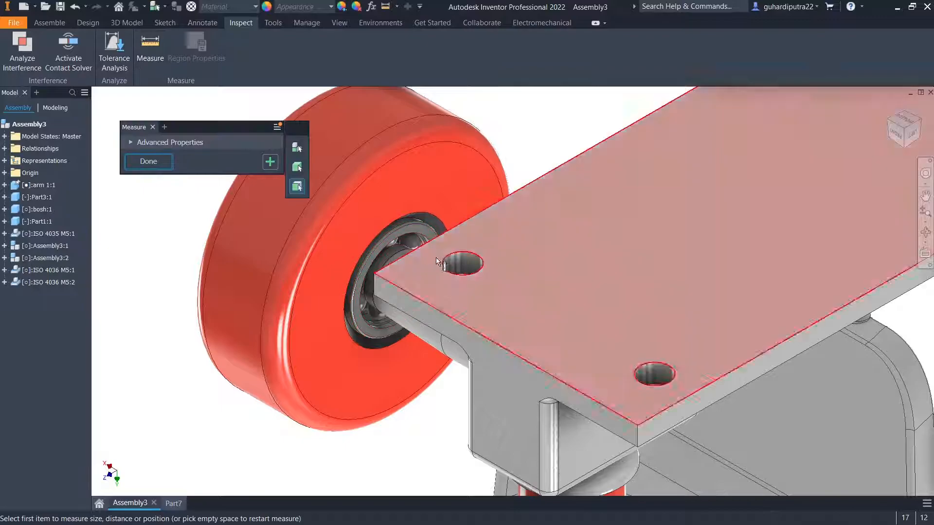
click(445, 265)
click(416, 297)
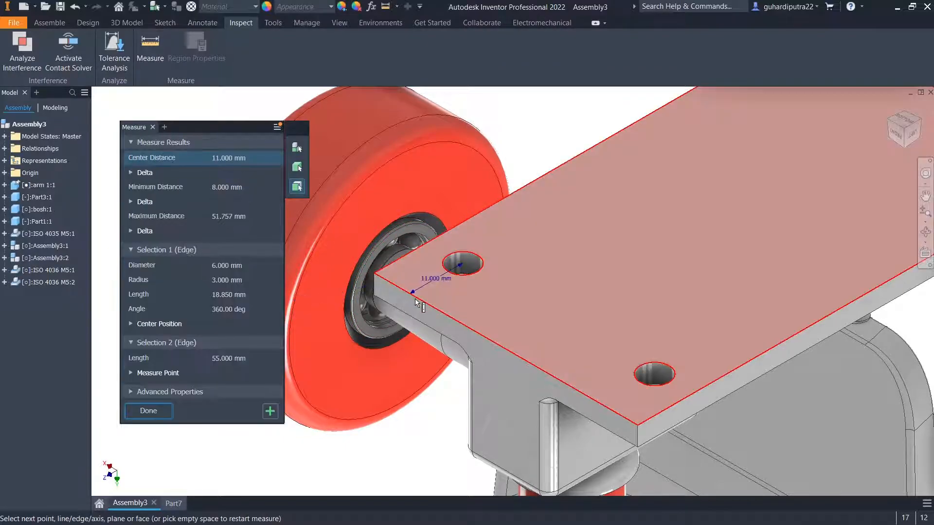
click(169, 406)
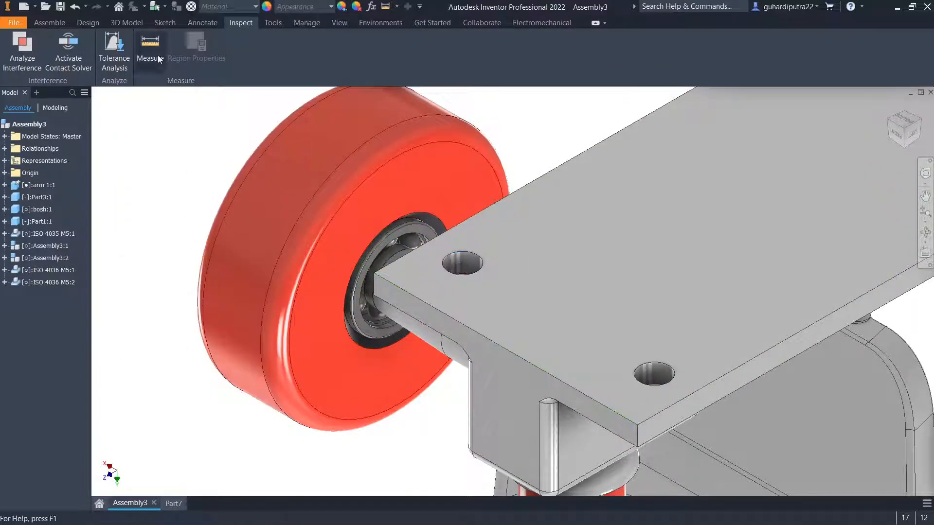
click(152, 53)
click(457, 255)
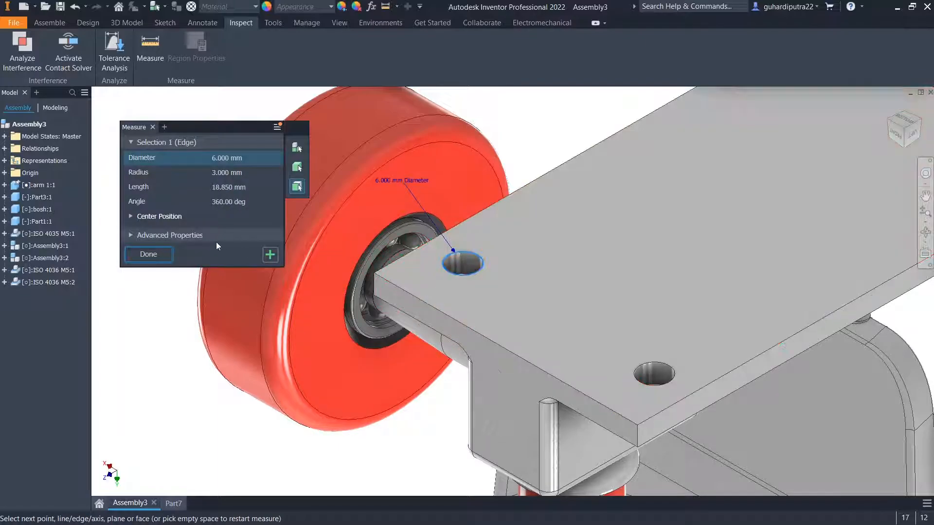
click(148, 255)
Return to the Part7 sketch and draw a short vertical line and a short horizontal line starting at the rectangle's center
click(174, 503)
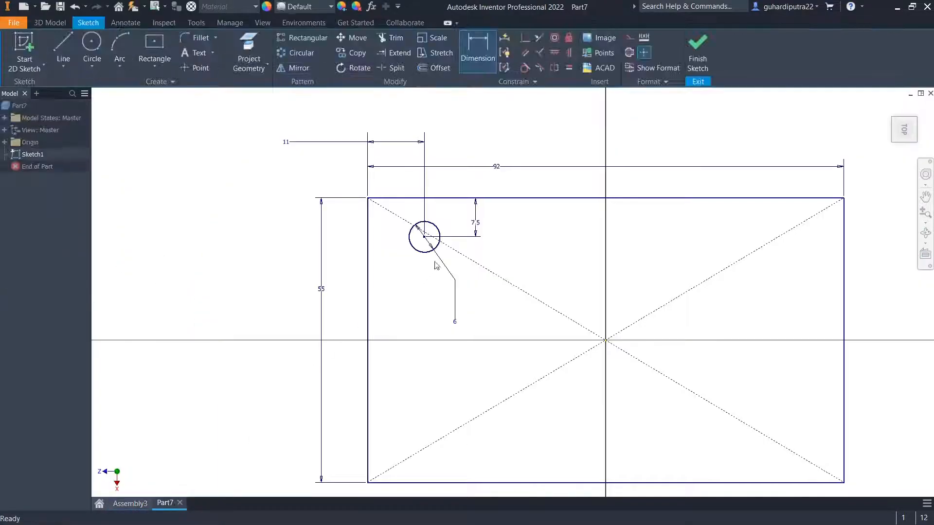
scroll(451, 247, down, 3)
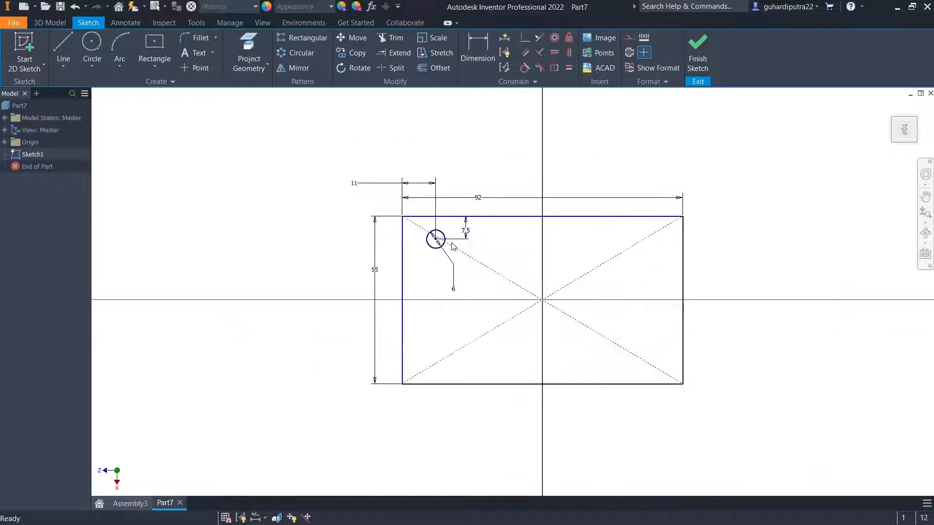
key(l)
click(543, 300)
right_click(553, 262)
click(530, 294)
click(557, 300)
click(578, 300)
right_click(594, 291)
click(626, 292)
middle_drag(604, 295, 558, 307)
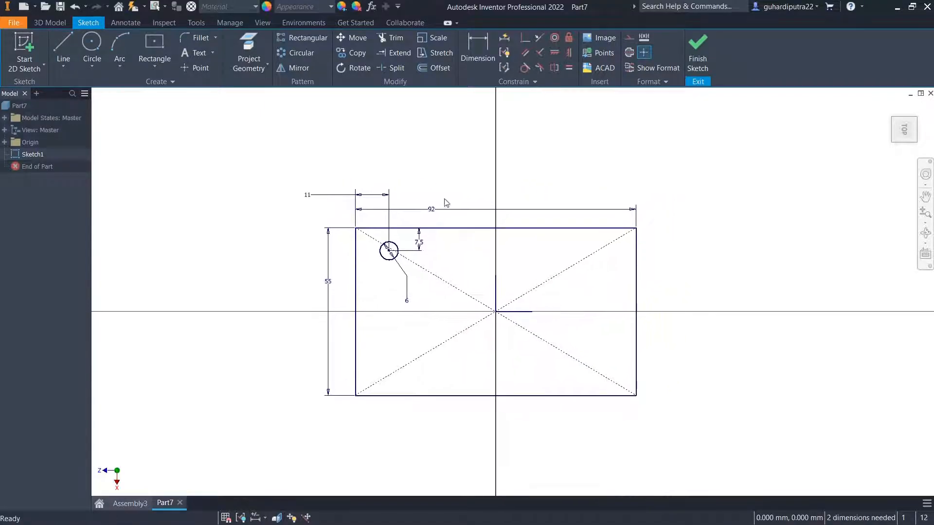
Mirror the 6 mm circle across the short vertical line to the rectangle's right side
click(294, 67)
click(388, 253)
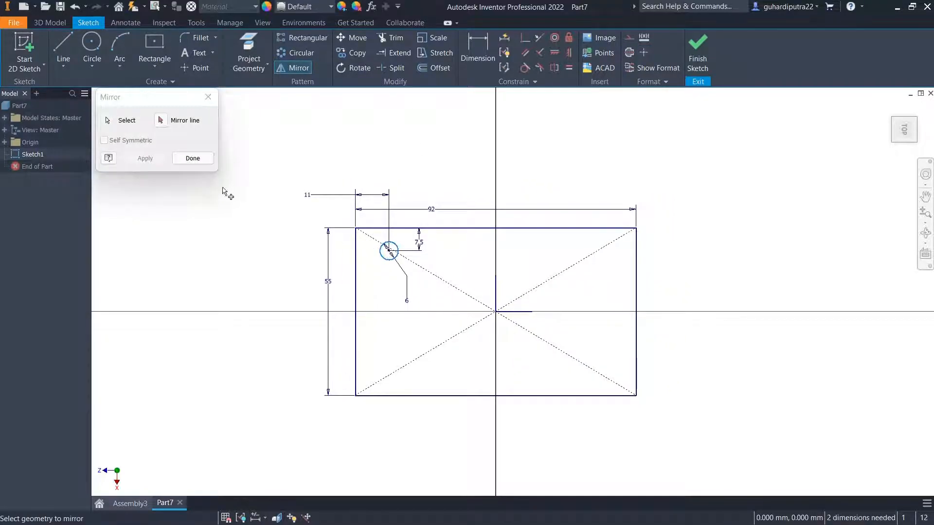
click(160, 120)
click(497, 296)
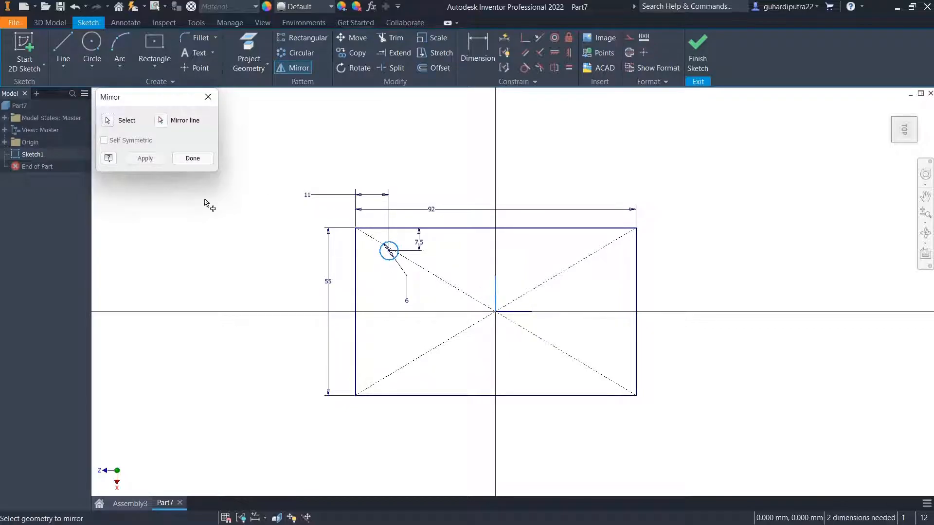
click(145, 158)
click(191, 159)
Mirror both upper circles across the short horizontal line to the rectangle's lower corners
click(293, 68)
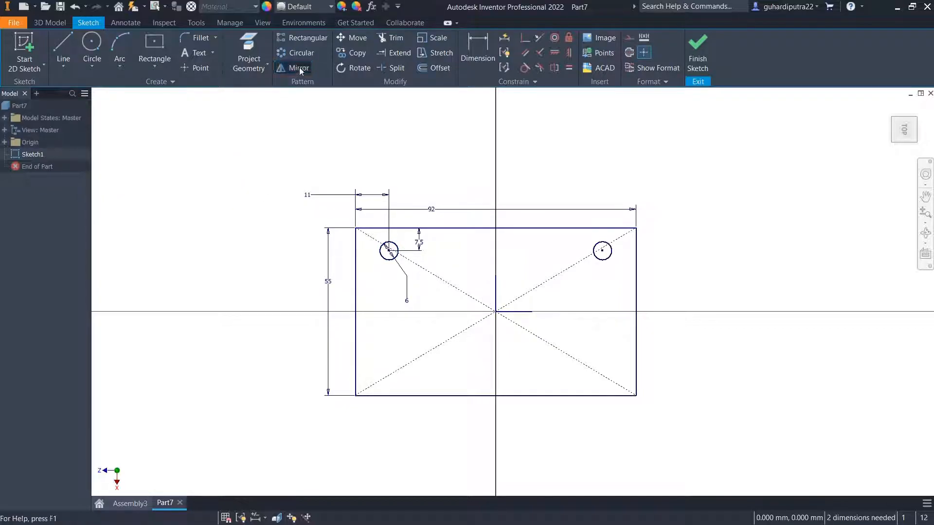
click(382, 255)
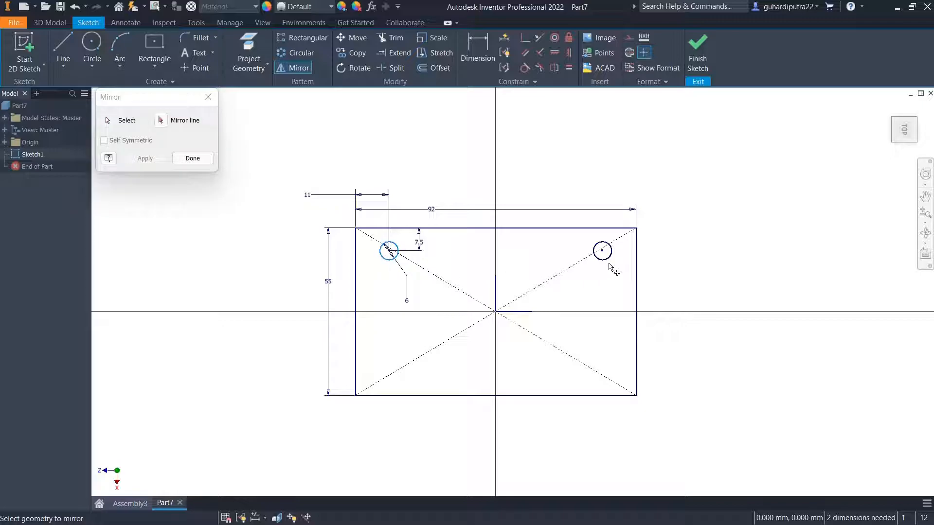
click(510, 314)
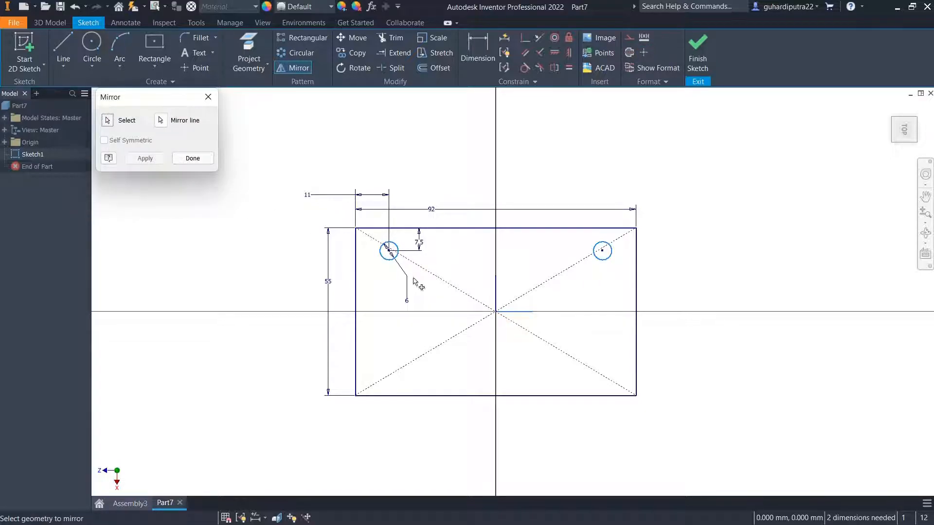
click(145, 158)
click(190, 159)
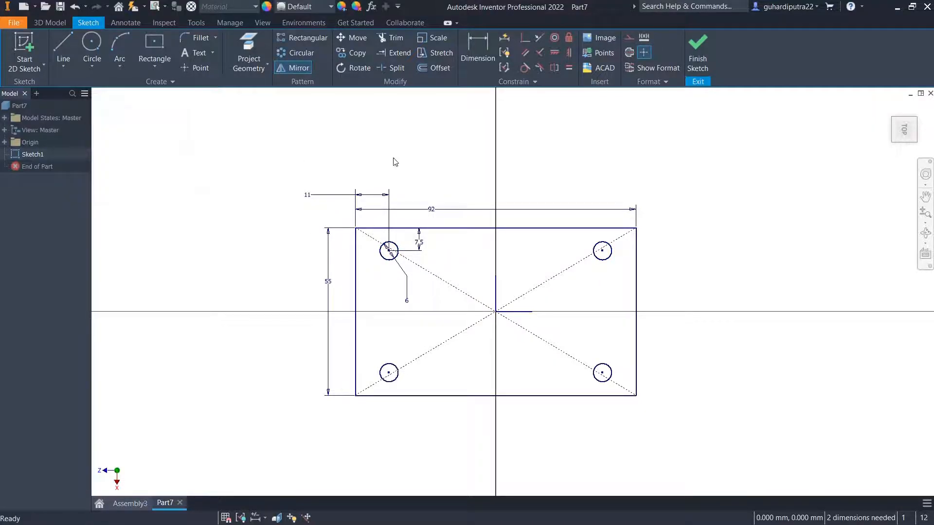
Finish the sketch and extrude the rectangle profile, leaving out the four circles, to a thickness of 0.5 mm
click(698, 53)
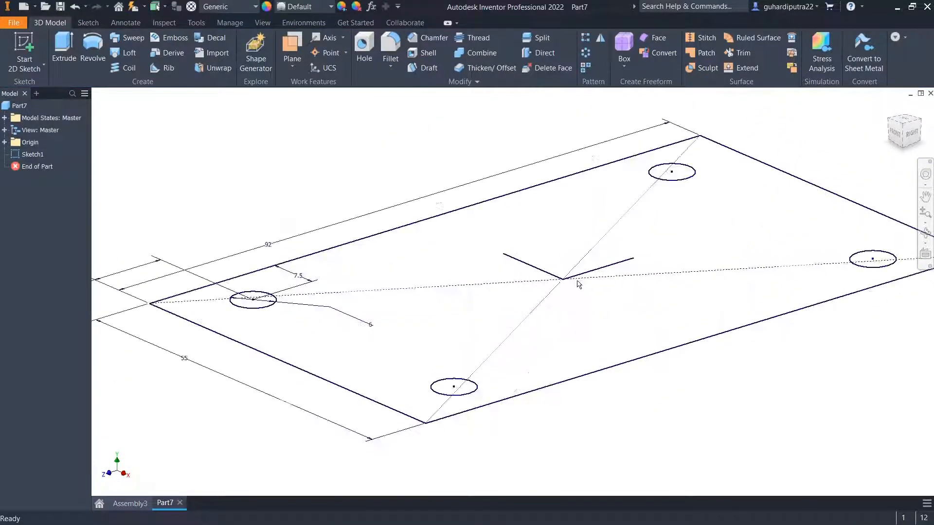
click(73, 68)
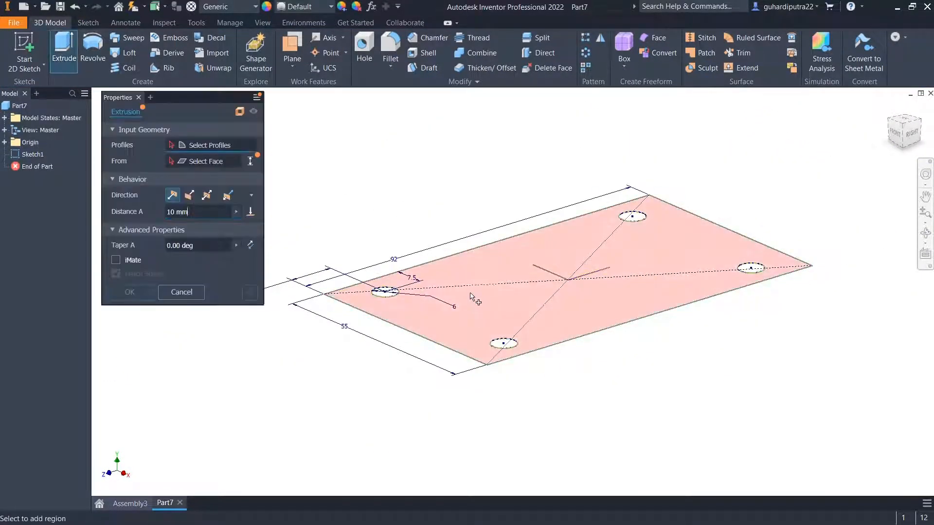
click(470, 283)
click(180, 213)
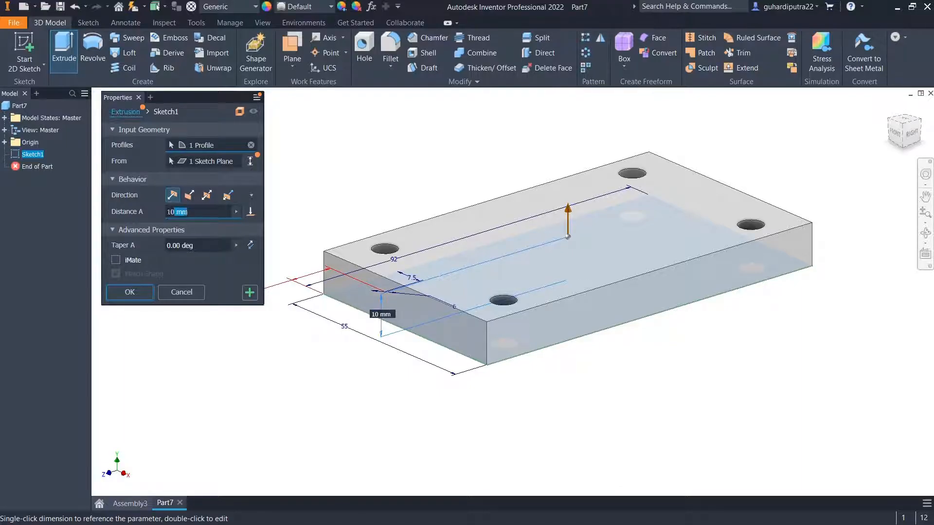
text(0.5)
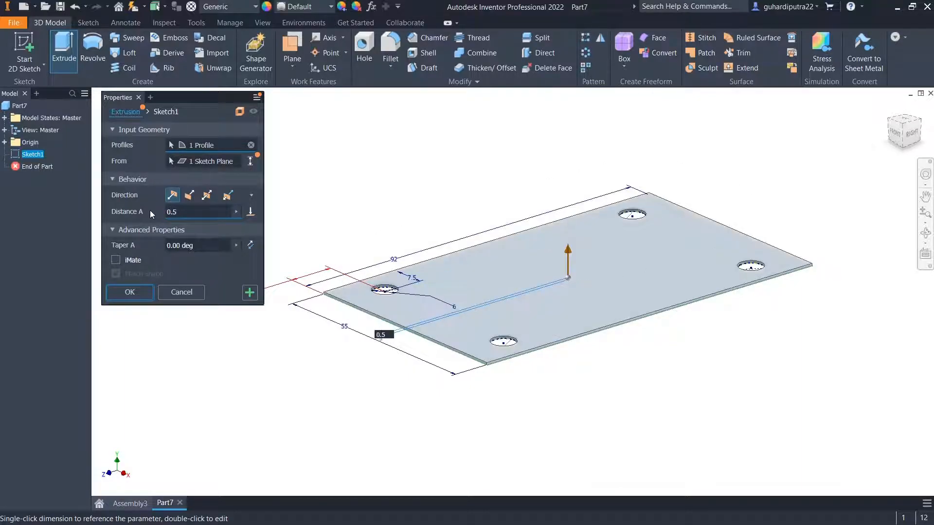
click(139, 293)
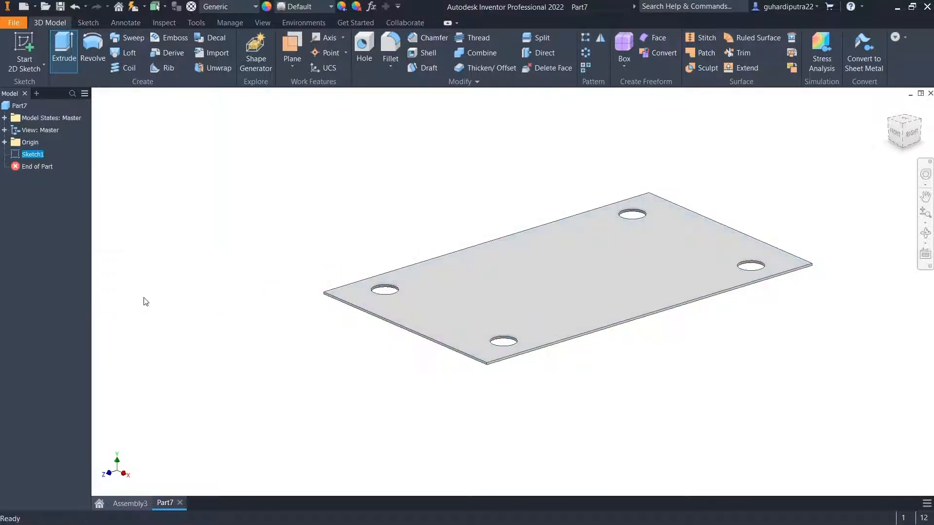
Assign the Rubber material to the whole plate part
click(19, 107)
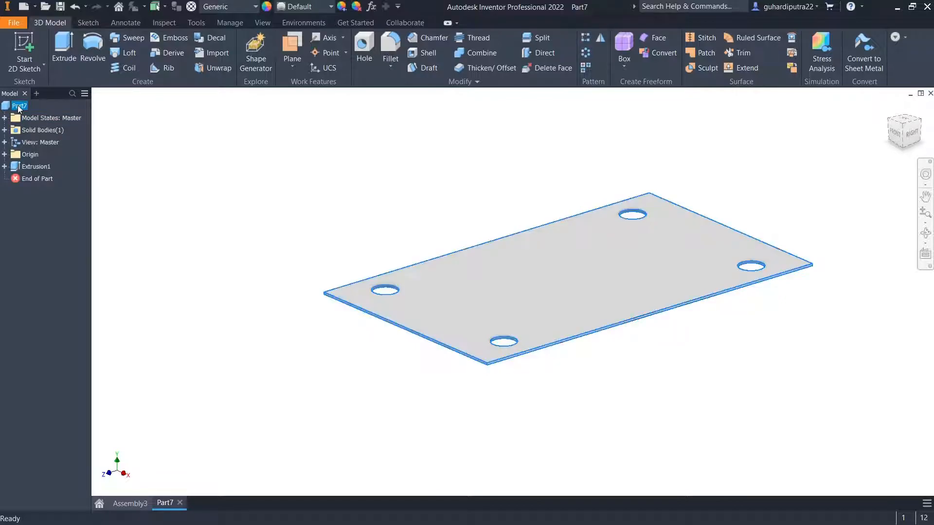
click(256, 7)
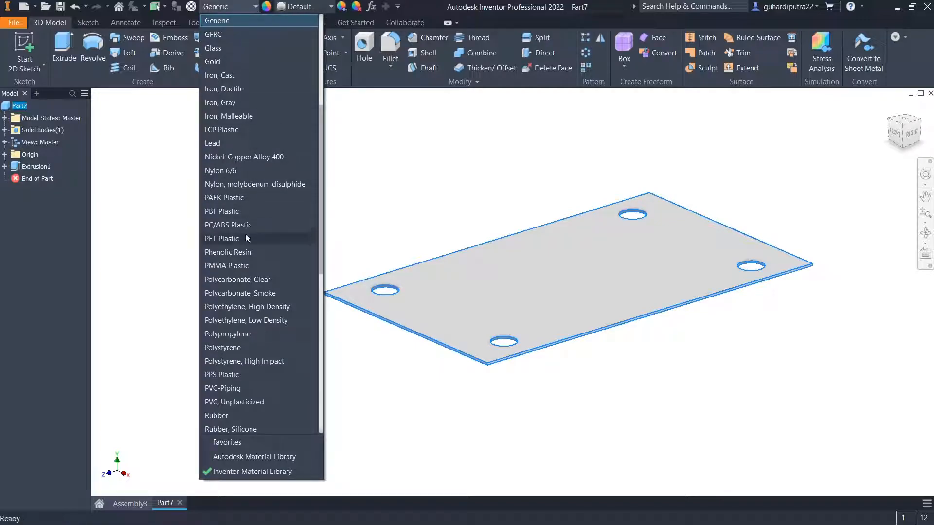
scroll(243, 262, down, 4)
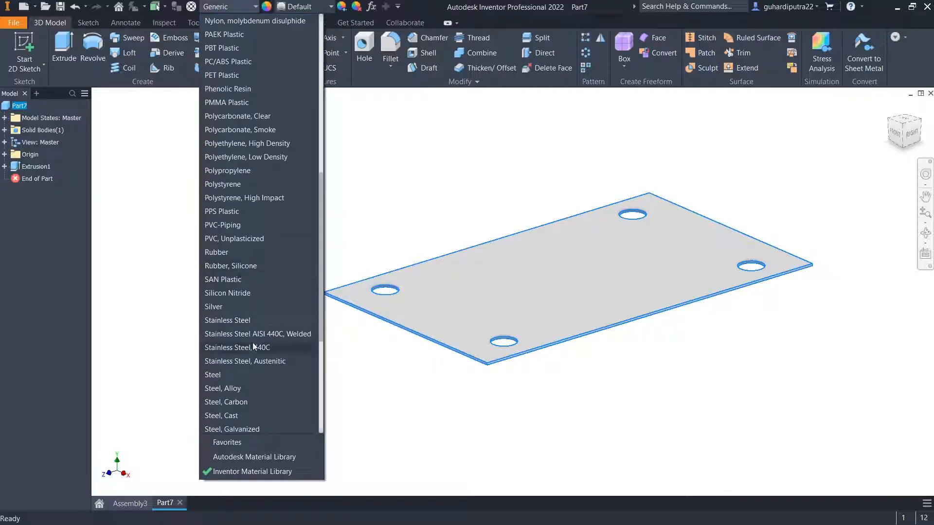
click(225, 252)
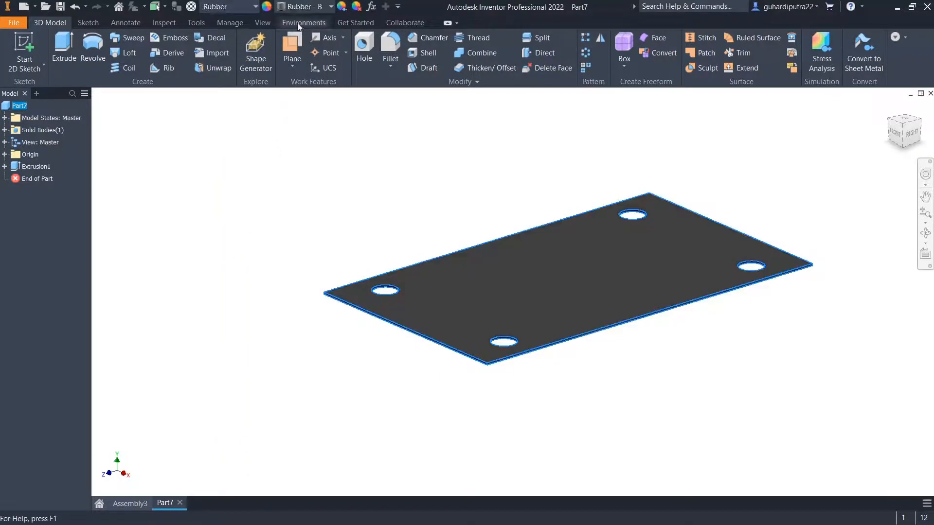
Change the plate's appearance to Light Red
click(305, 7)
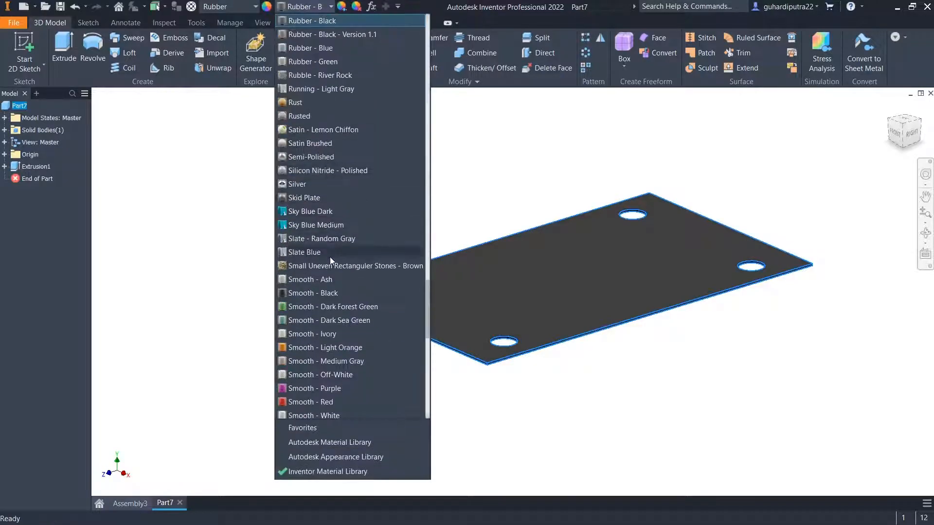
scroll(322, 405, up, 10)
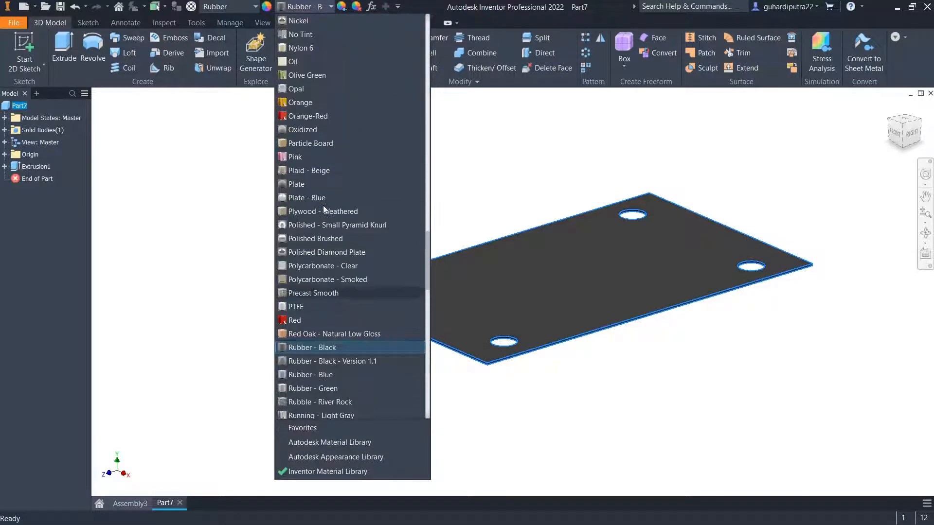
scroll(339, 131, up, 4)
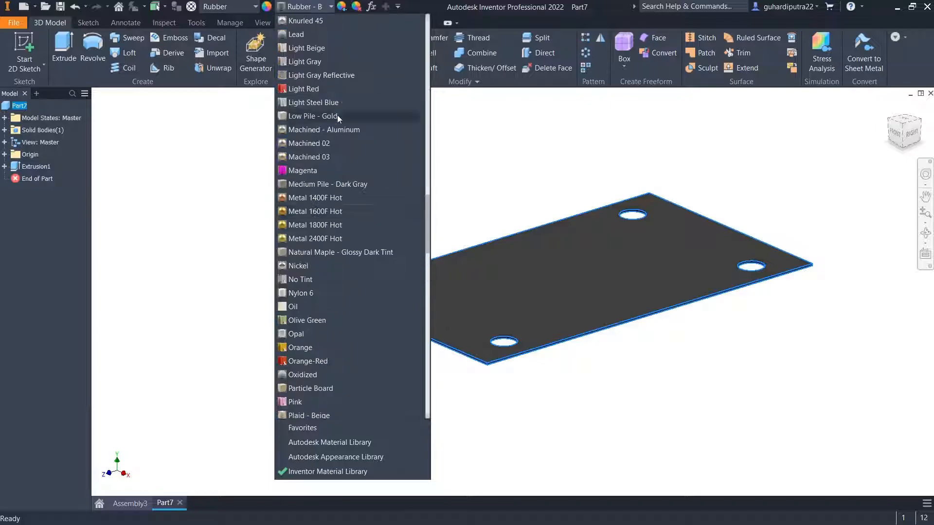
click(334, 84)
click(422, 168)
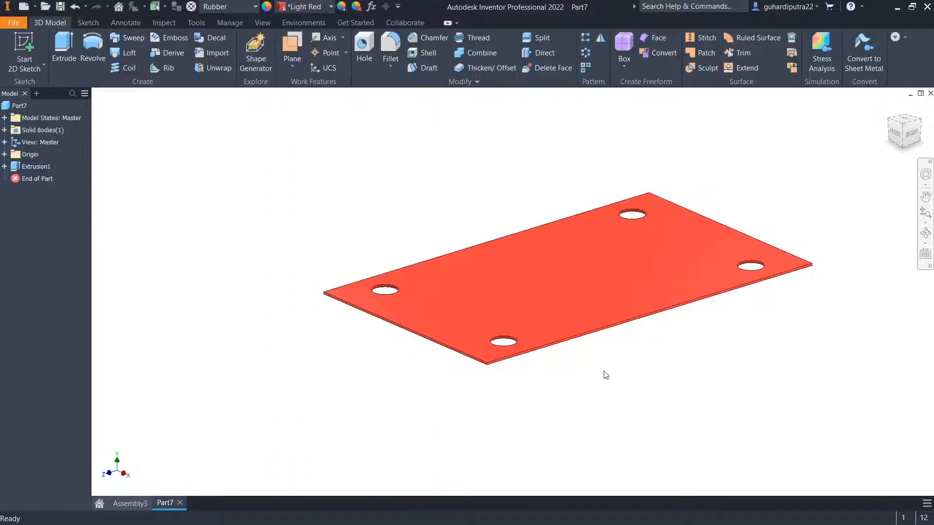
Save the plate part in the arm folder under the file name riser
scroll(598, 369, down, 6)
scroll(597, 368, up, 5)
middle_drag(631, 380, 610, 409)
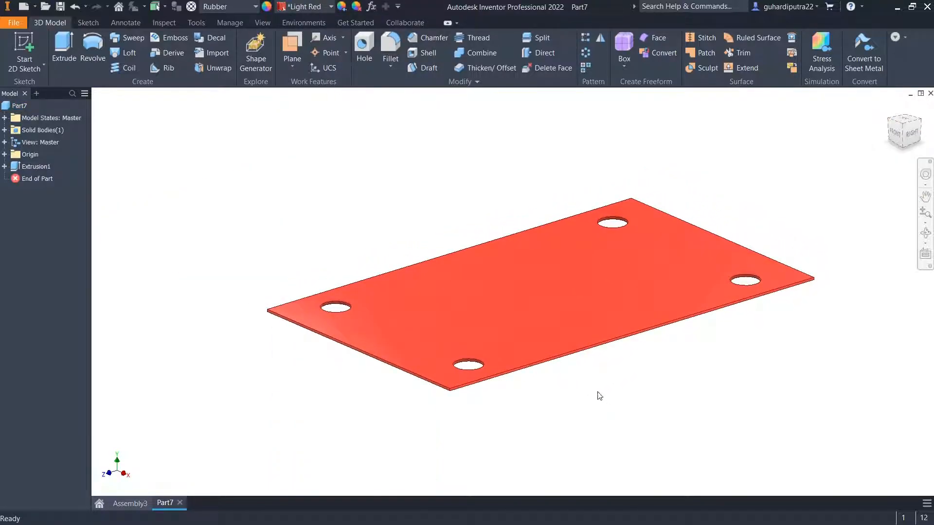
shift+middle_drag(450, 235, 448, 263)
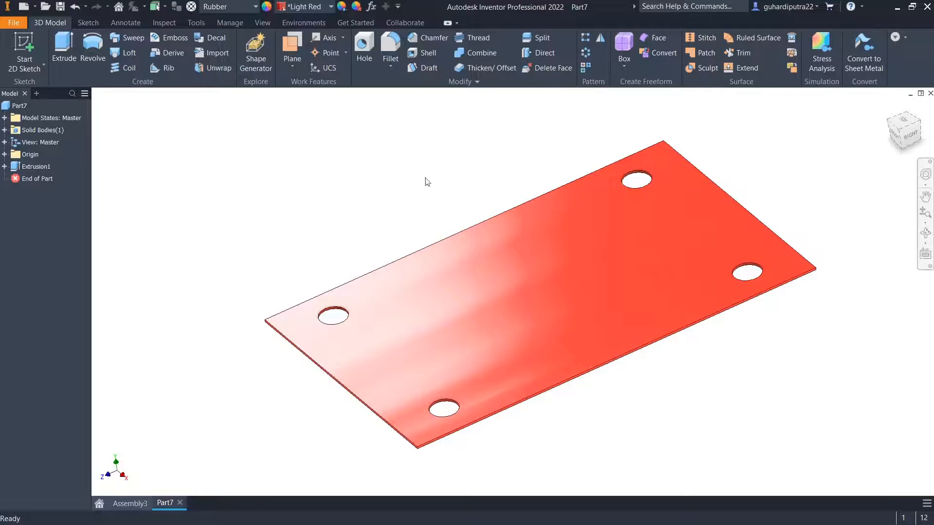
click(14, 23)
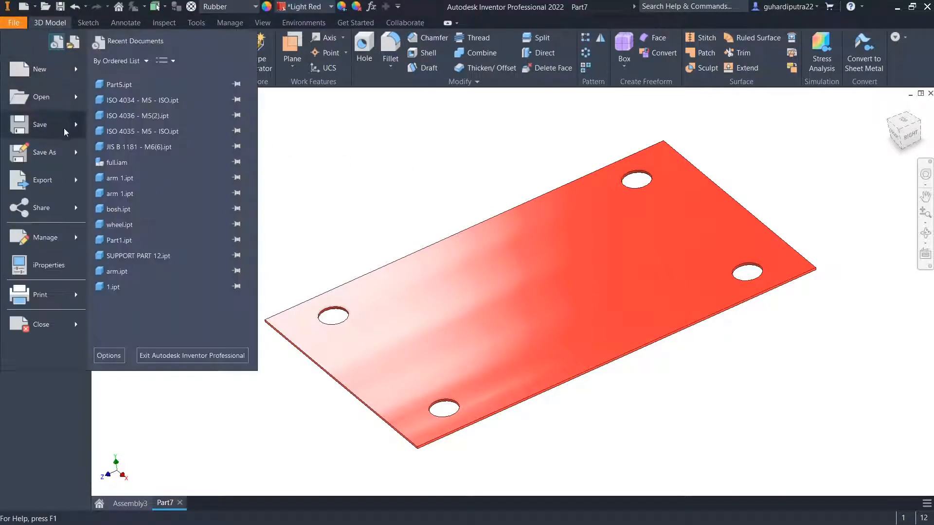
click(39, 195)
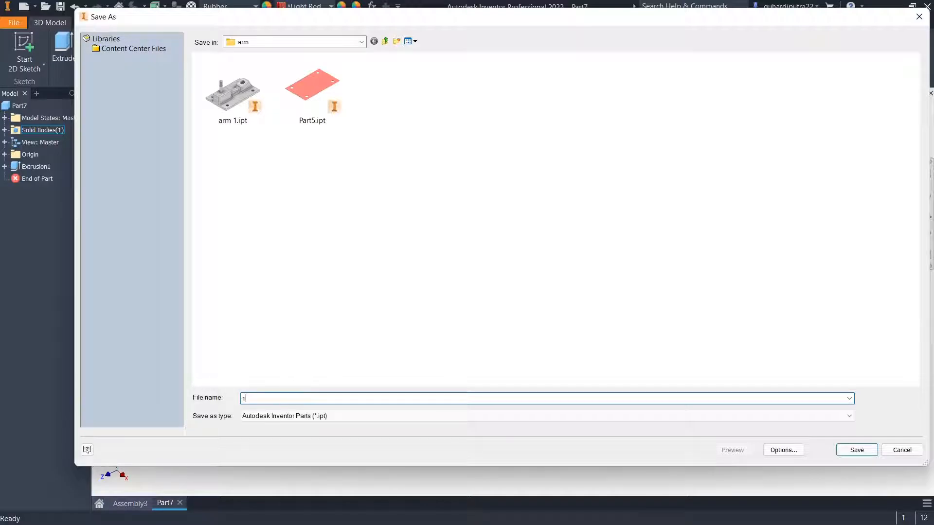
text(riser)
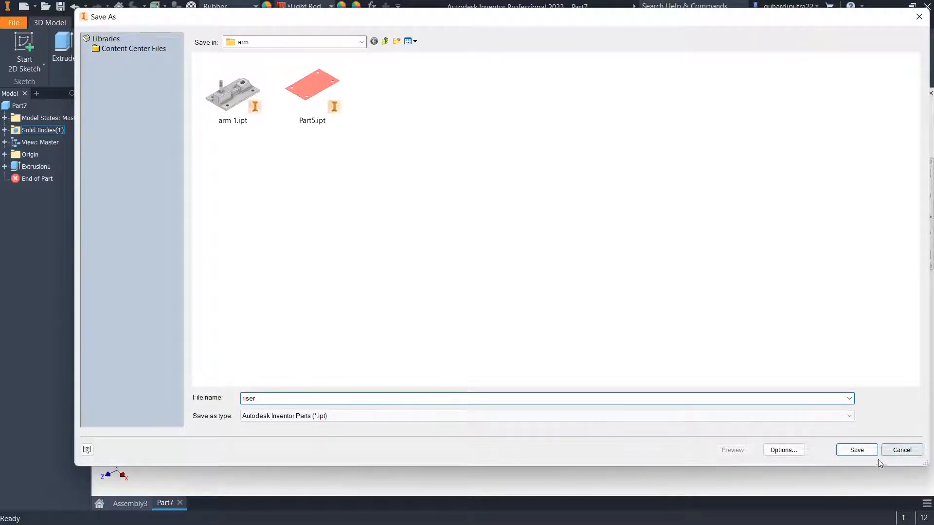
click(858, 451)
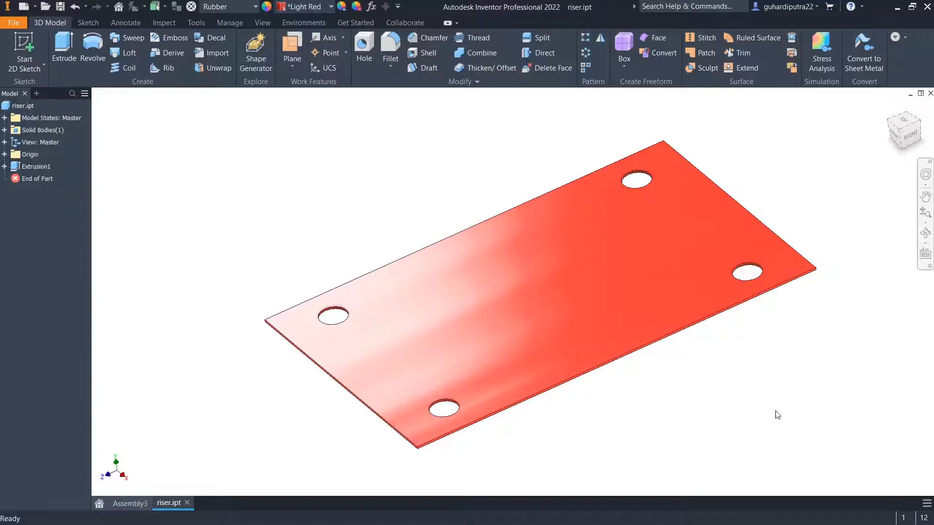
Return to Assembly3 and bring up its assembly tools, closing the content library without placing anything
click(148, 504)
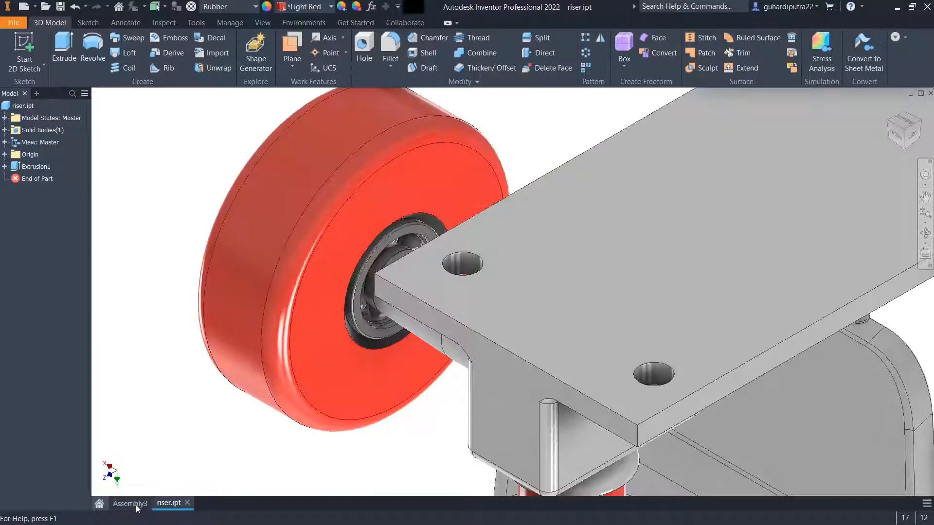
scroll(219, 430, down, 3)
scroll(401, 383, down, 3)
middle_drag(404, 387, 410, 337)
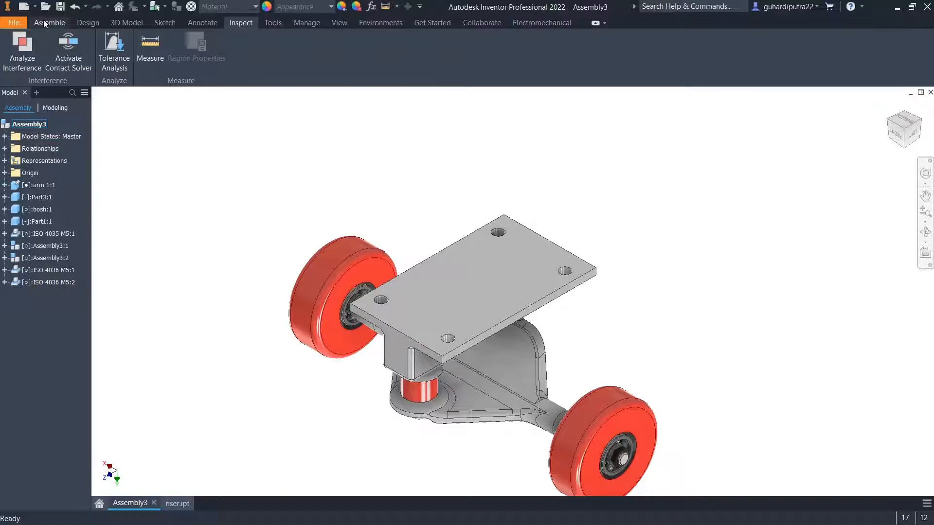
click(46, 23)
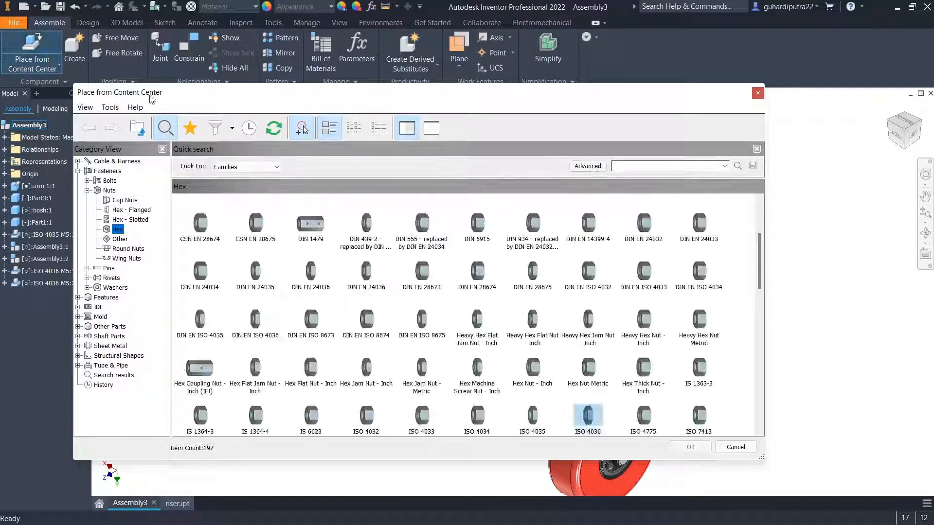
click(758, 93)
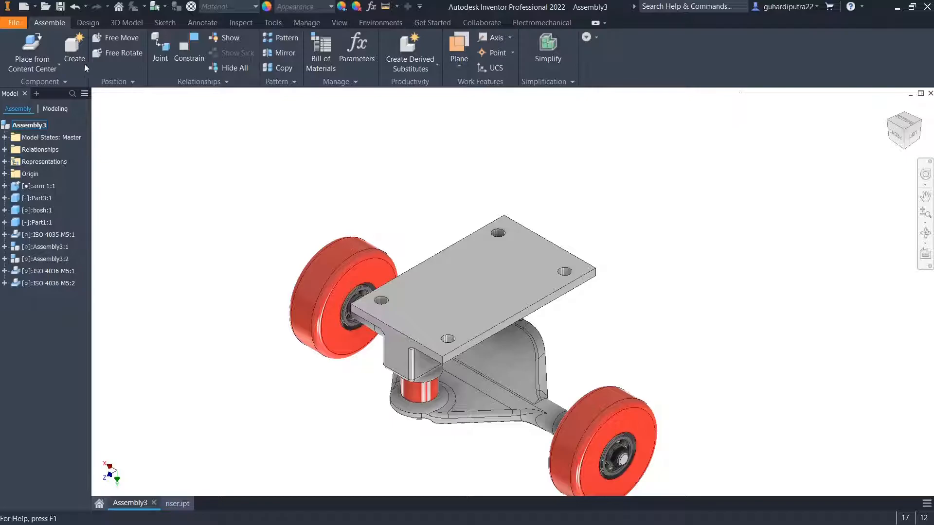
Place one instance of riser.ipt from the arm folder beside the truck's base plate
click(59, 64)
click(31, 90)
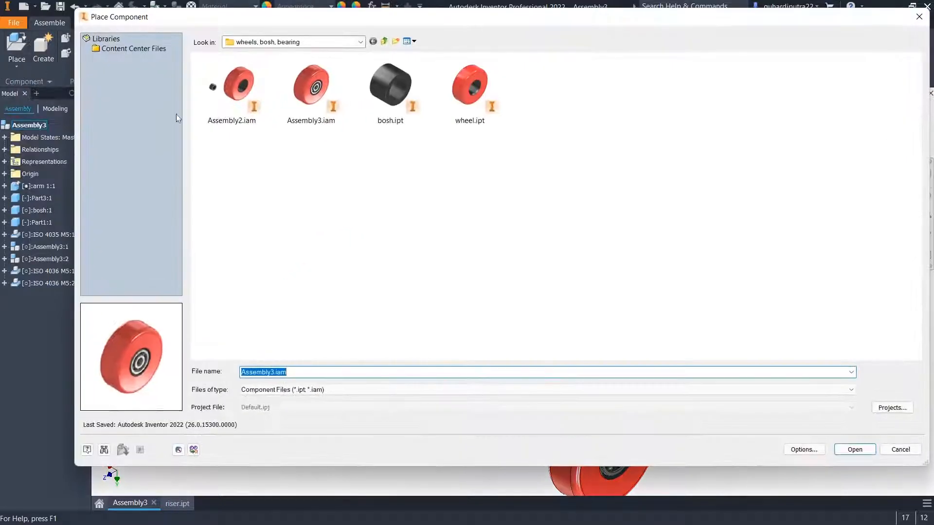
click(384, 42)
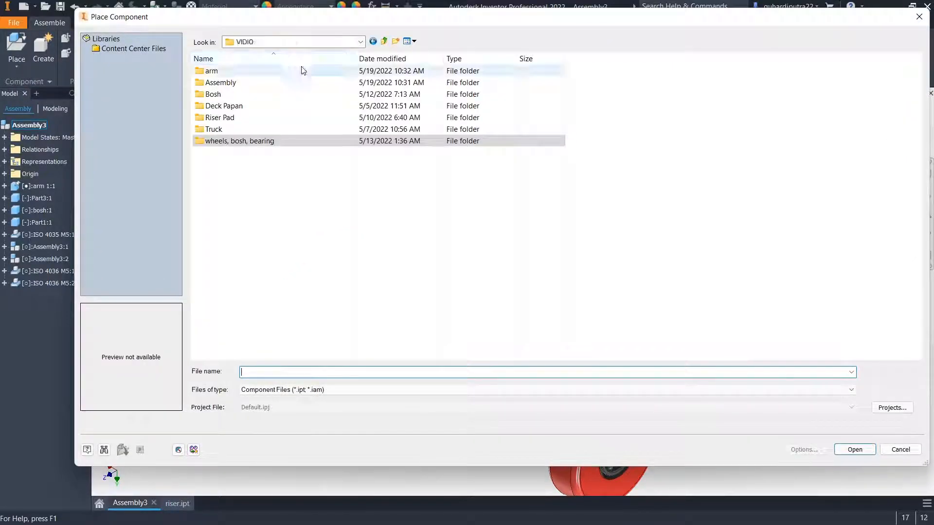
double_click(265, 74)
click(390, 90)
click(855, 449)
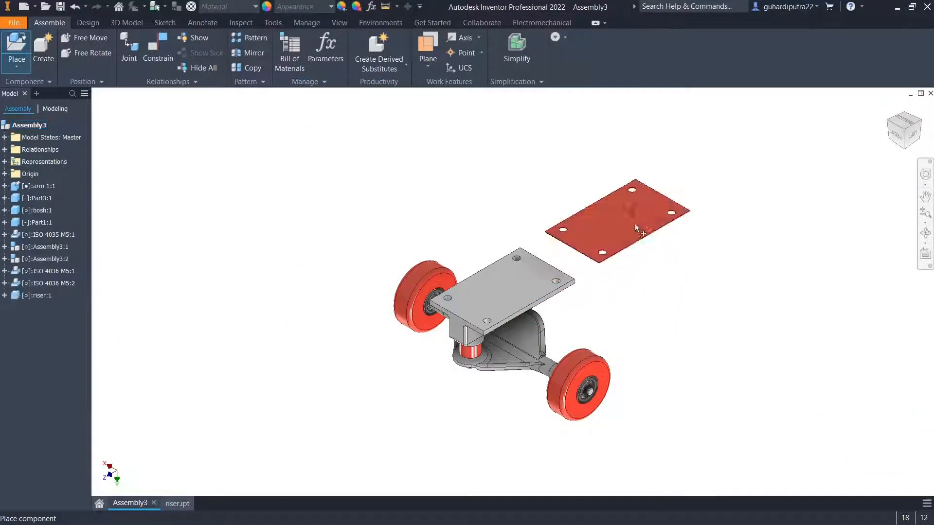
click(626, 221)
right_click(725, 267)
click(771, 268)
Mate the riser's near short edge to the matching upper short edge of the truck's base plate with 0 mm offset
scroll(605, 258, up, 5)
scroll(605, 257, down, 4)
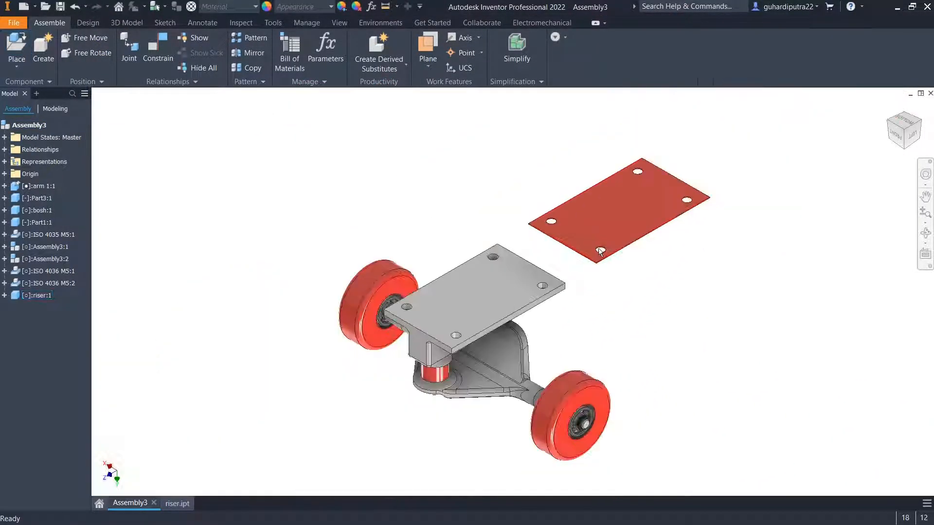
click(163, 57)
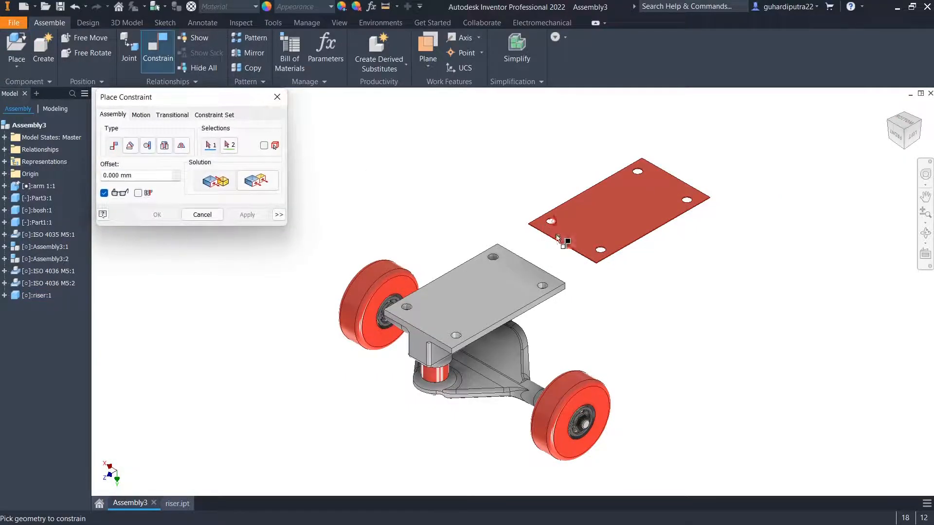
scroll(559, 258, up, 6)
click(561, 257)
scroll(557, 261, down, 8)
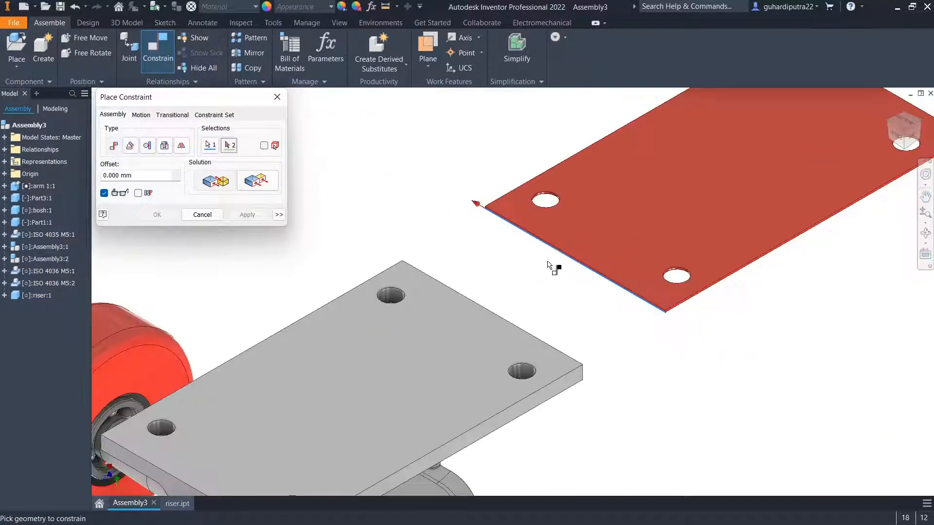
scroll(324, 396, up, 5)
click(326, 386)
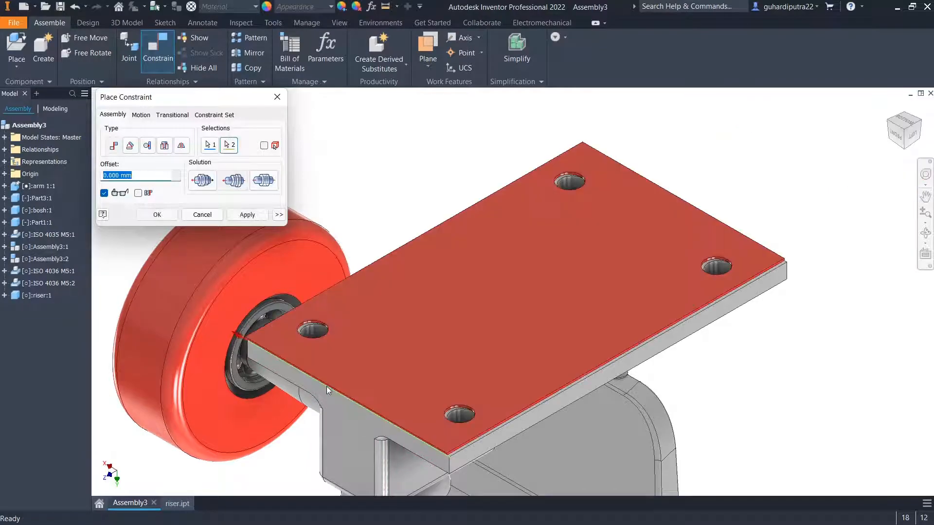
click(257, 215)
click(203, 217)
Mate the center of a riser corner hole at the far end to the matching base plate hole with 0 mm offset
drag(398, 312, 433, 305)
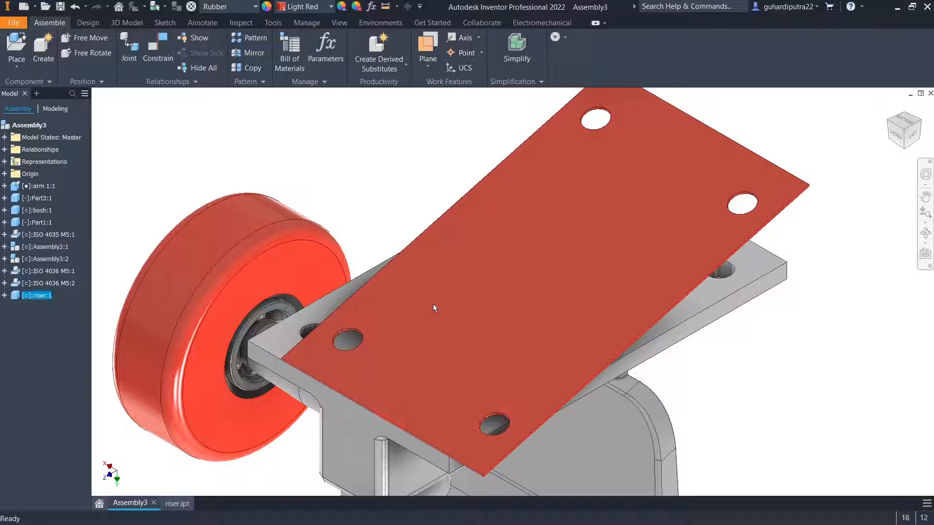
click(163, 56)
scroll(739, 202, up, 5)
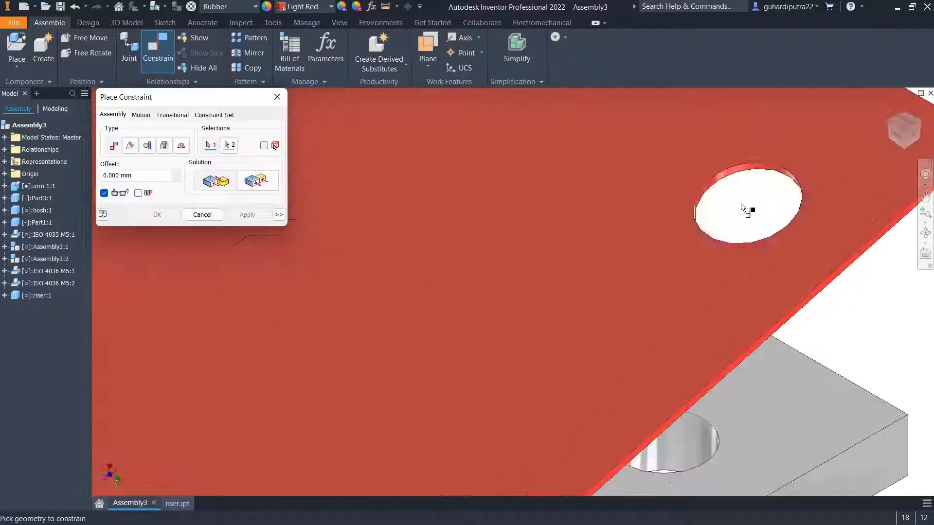
click(715, 180)
scroll(716, 264, down, 3)
scroll(728, 361, up, 3)
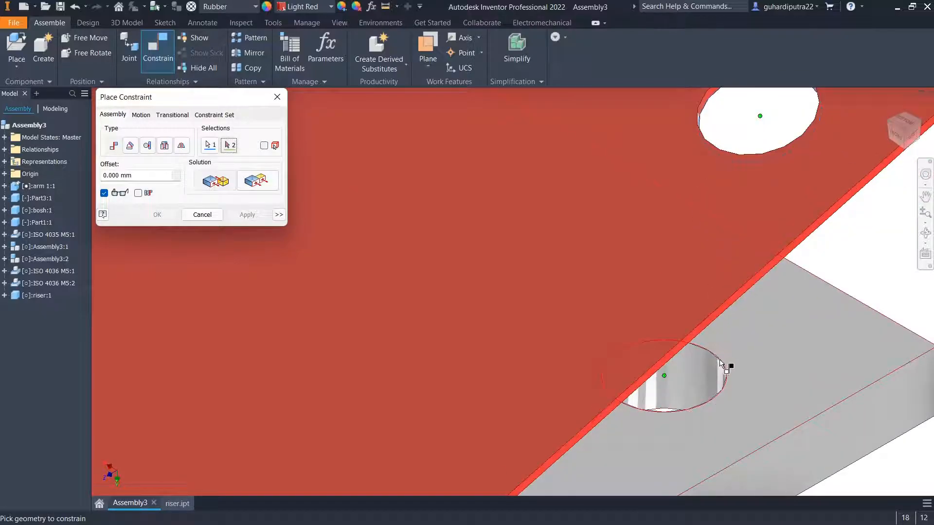
click(721, 364)
scroll(719, 363, down, 6)
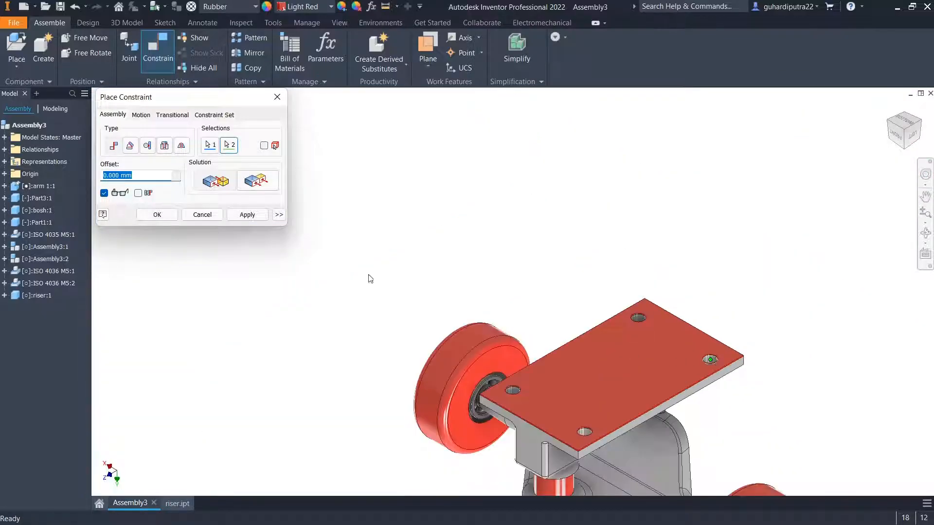
click(246, 218)
click(204, 216)
Test whether the riser can still be moved on the base plate and inspect its fit
drag(609, 408, 588, 404)
scroll(588, 405, up, 5)
scroll(589, 411, down, 4)
middle_drag(588, 413, 529, 315)
scroll(555, 331, down, 2)
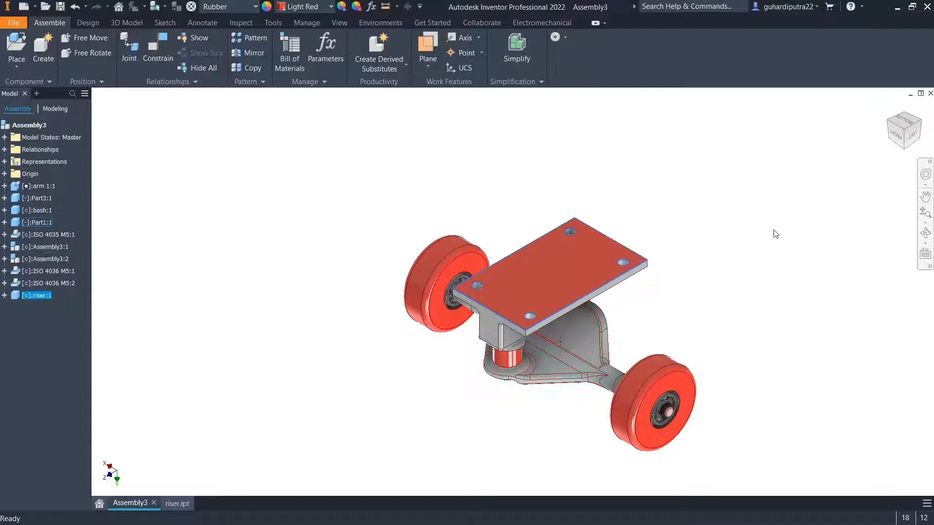
Turn the truck assembly around to an isometric view from the opposite side and display it in Clean Screen mode
click(891, 126)
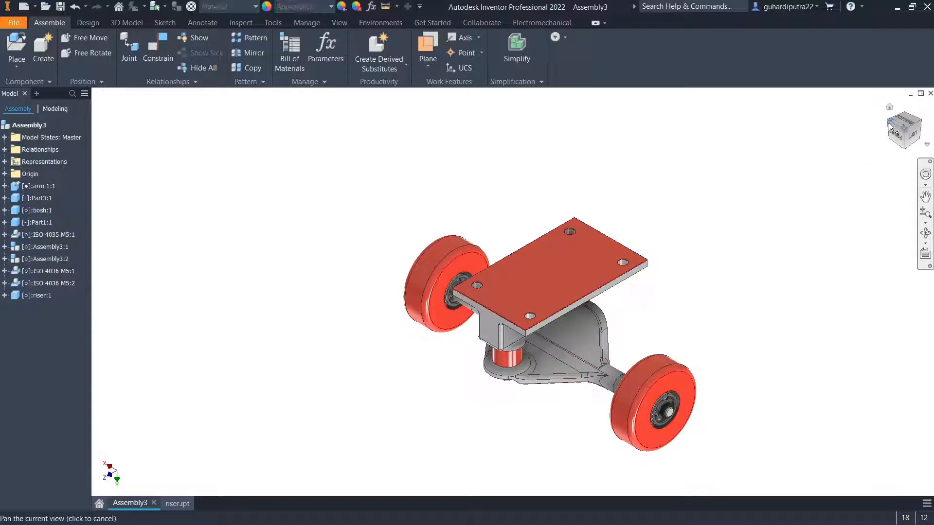
click(891, 126)
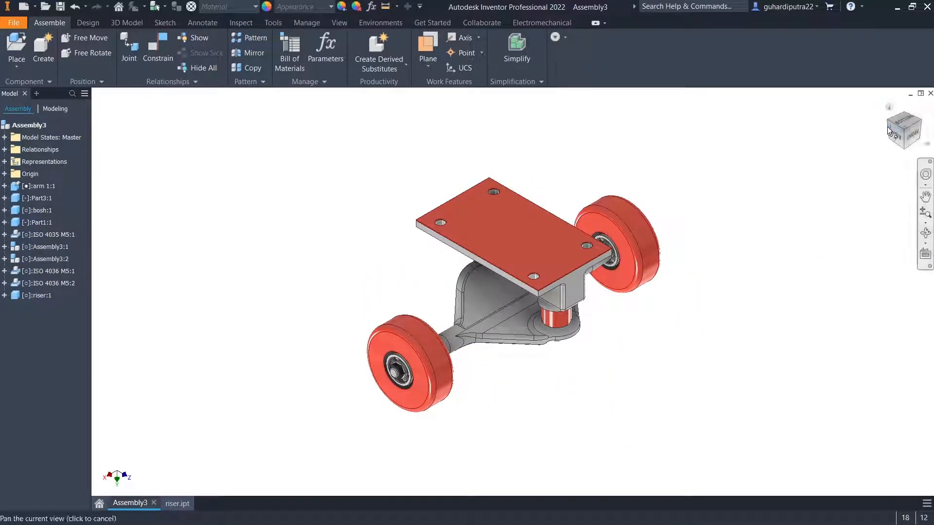
click(891, 126)
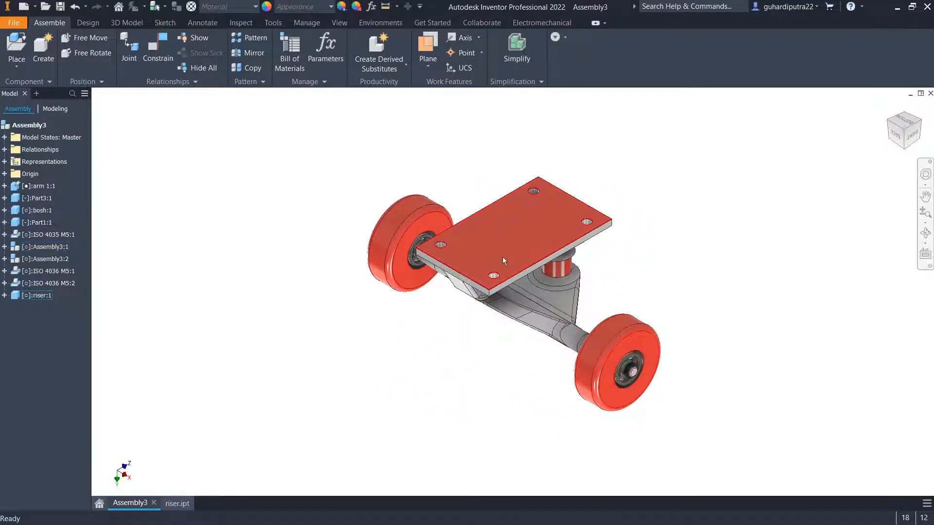
click(340, 24)
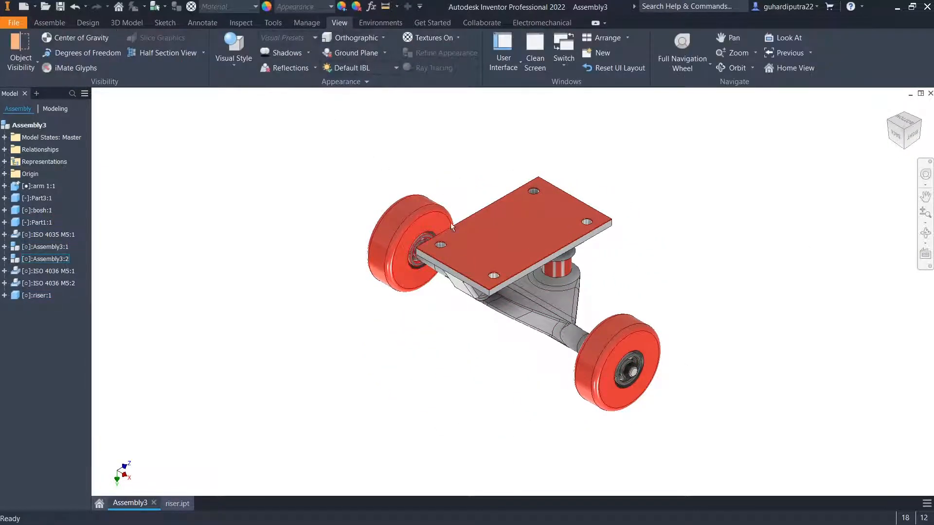
click(530, 61)
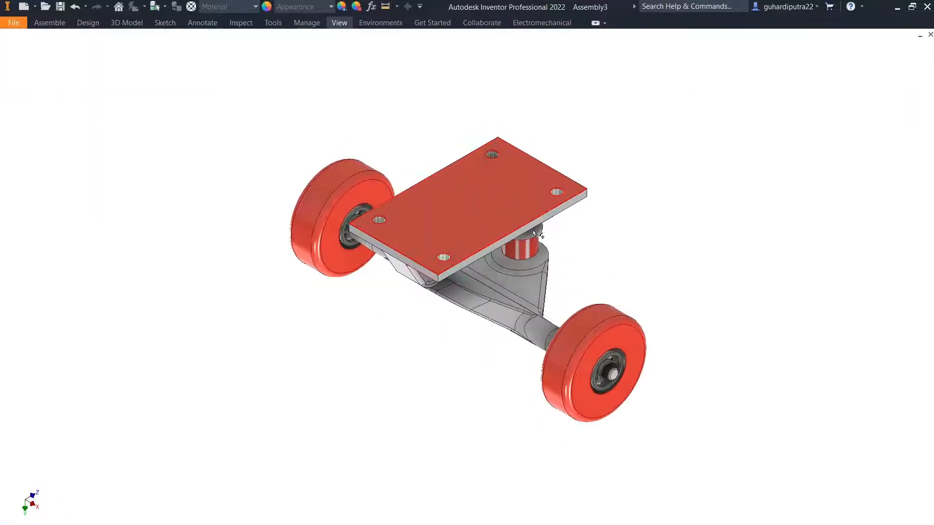
Return the truck assembly to the upright home isometric view and show the Model Browser
middle_drag(525, 238, 372, 341)
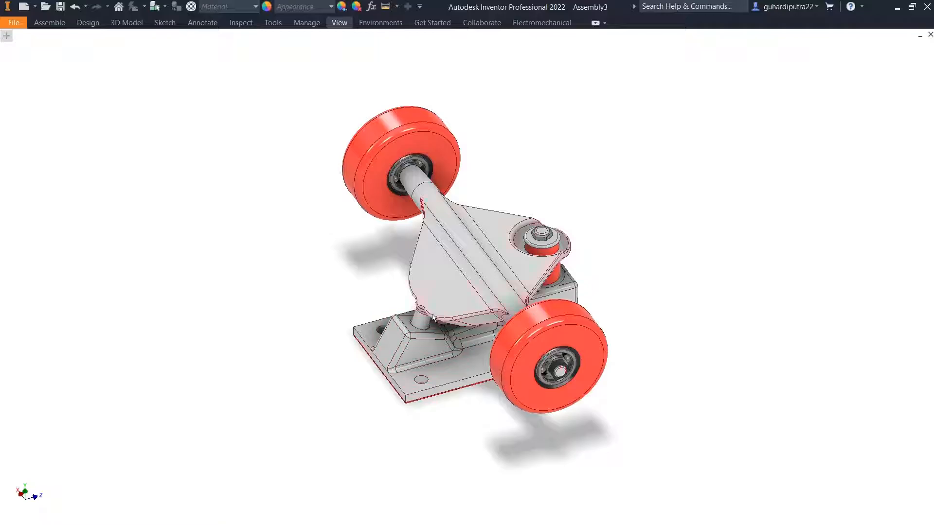
key(F6)
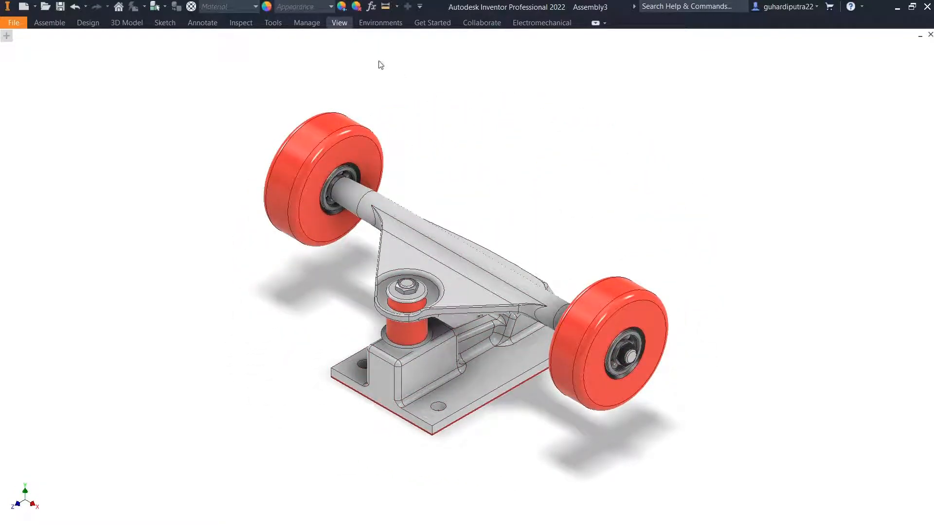
click(3, 34)
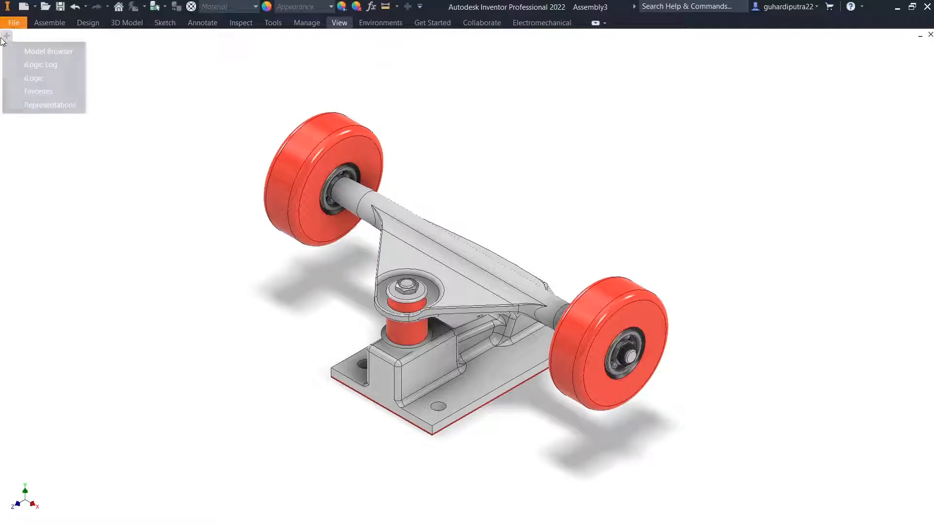
click(55, 51)
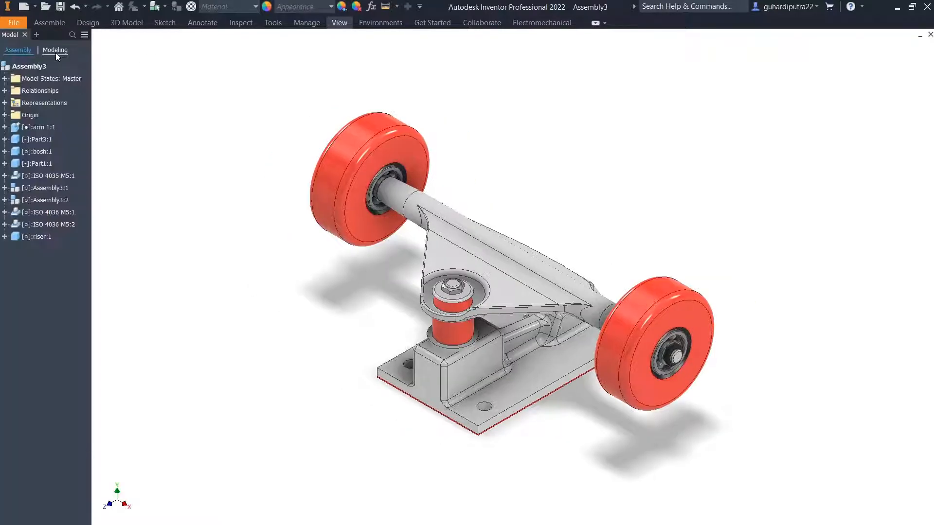
Save the assembly as "bagian bawah" in the Assembly folder, together with all of its changed dependent files
click(22, 23)
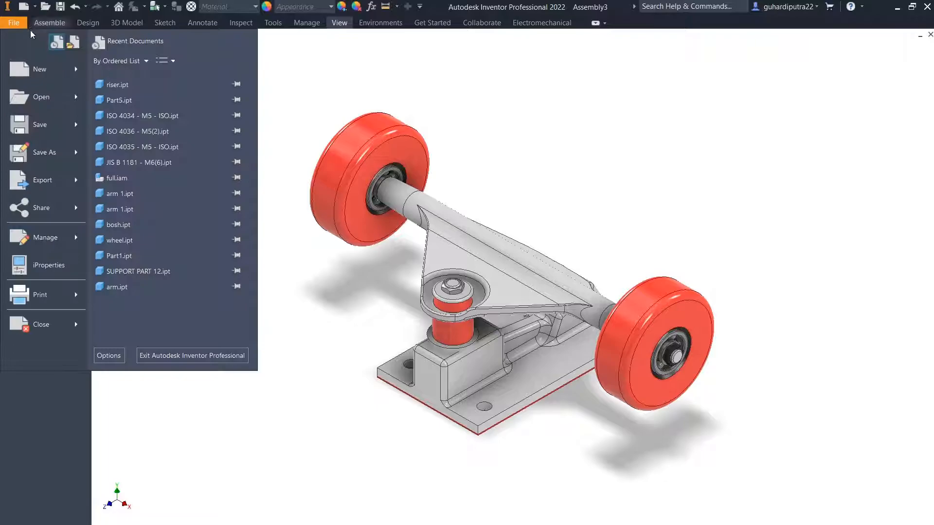
key(Escape)
key(ctrl+s)
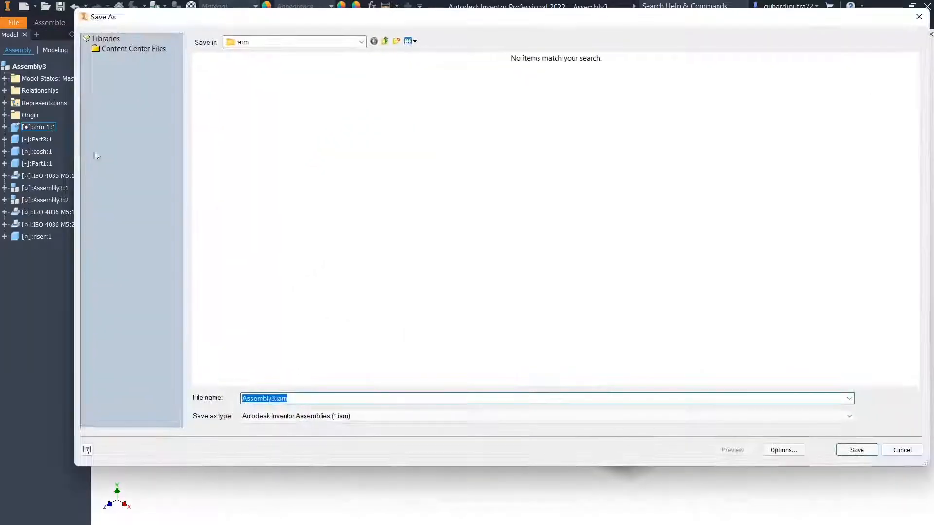
click(384, 42)
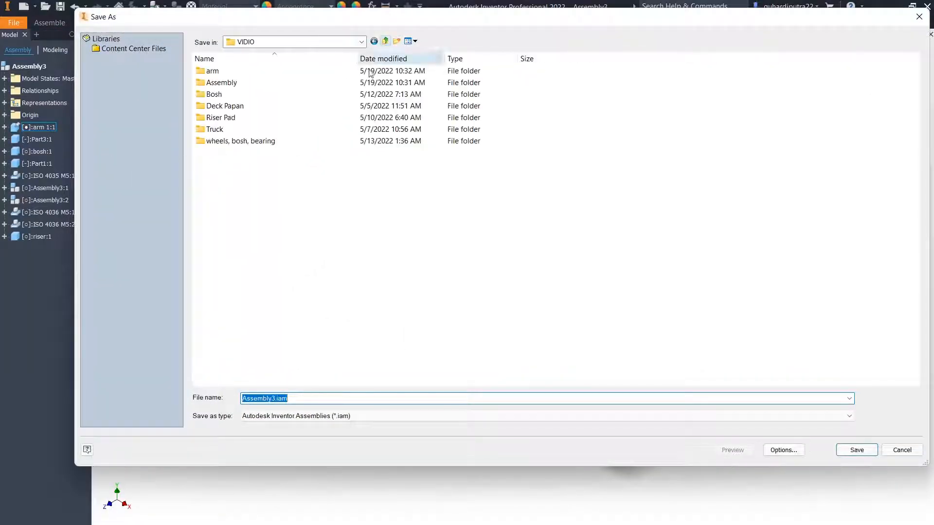
double_click(247, 82)
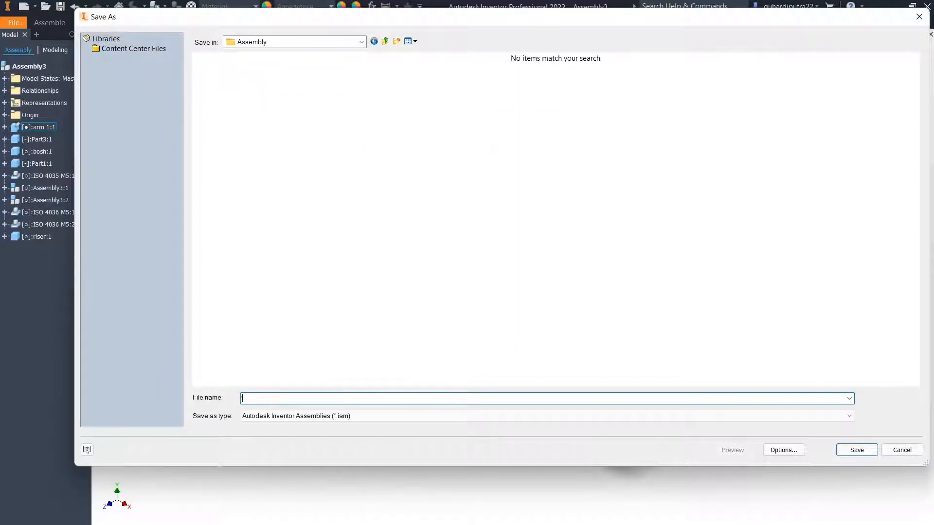
text(bagian)
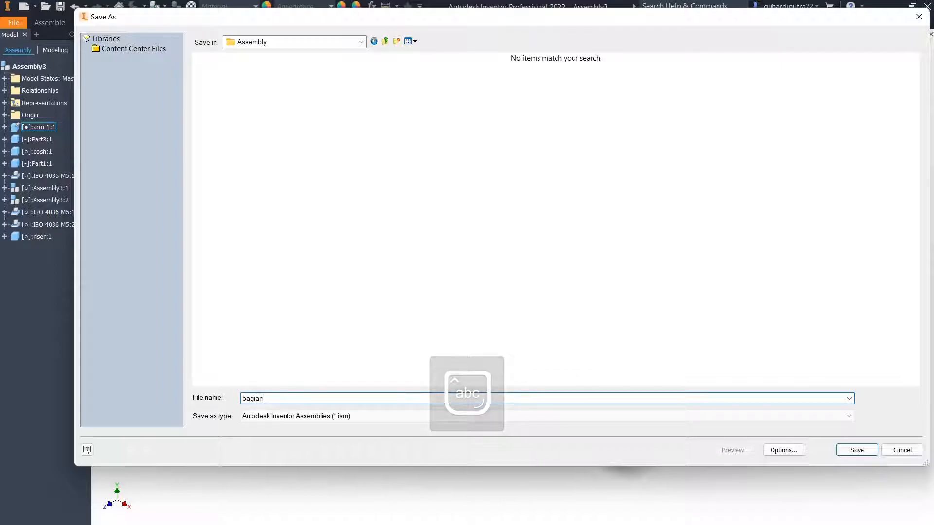
text( bawah)
key(Return)
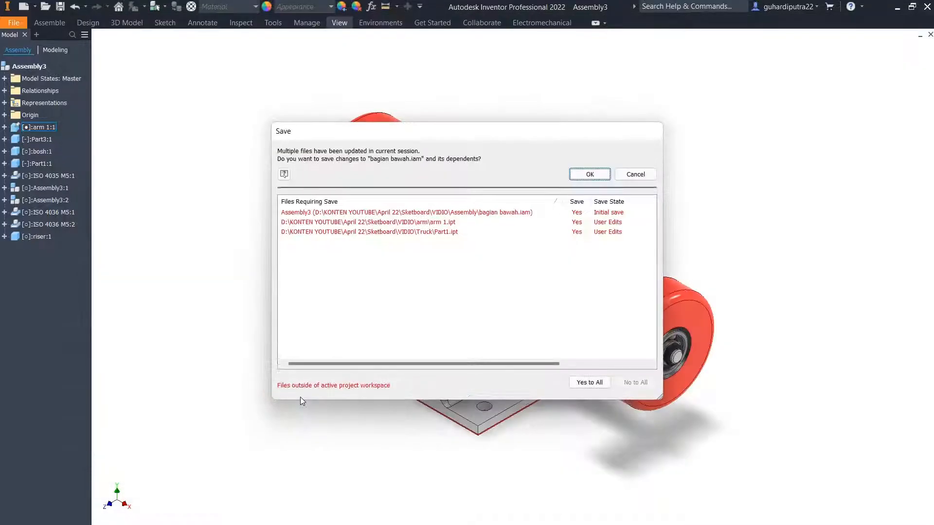
click(570, 383)
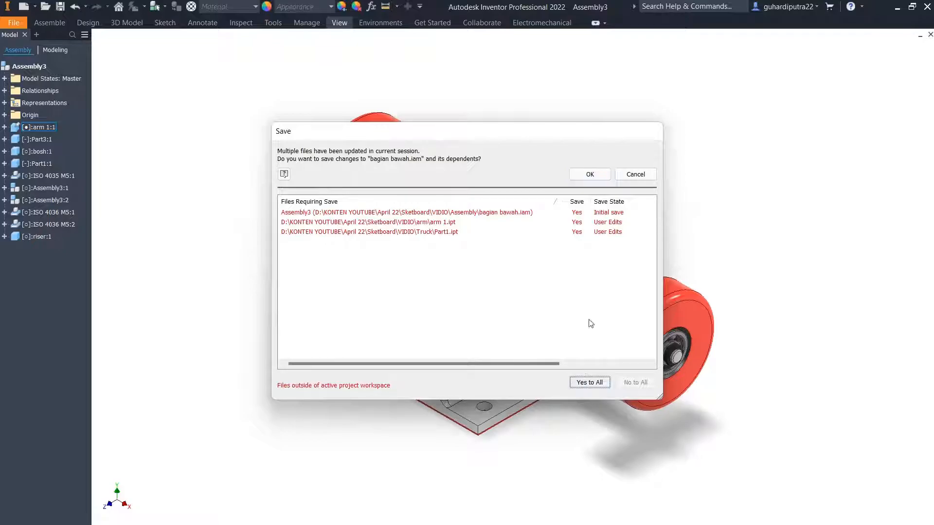
click(589, 175)
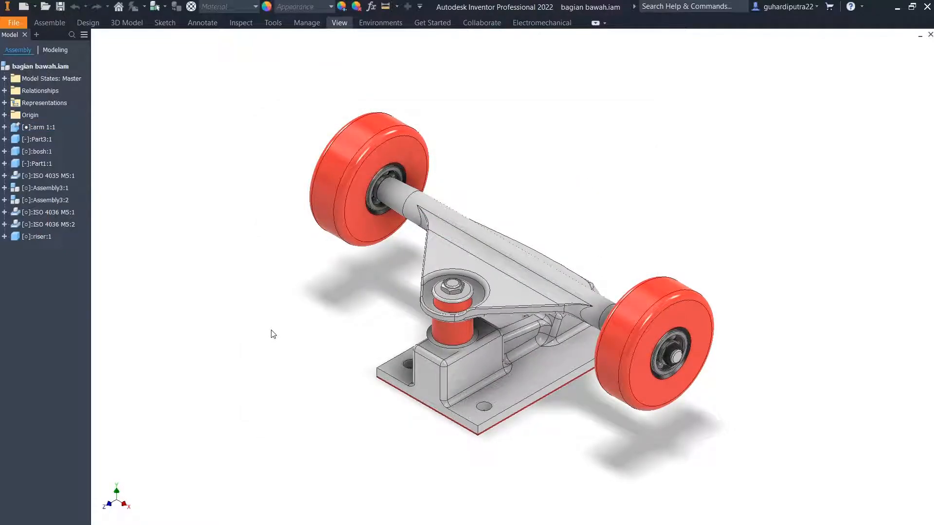
Turn the saved truck to an upside-down isometric view with the riser plate facing up, and leave Clean Screen mode
mouse_move(897, 50)
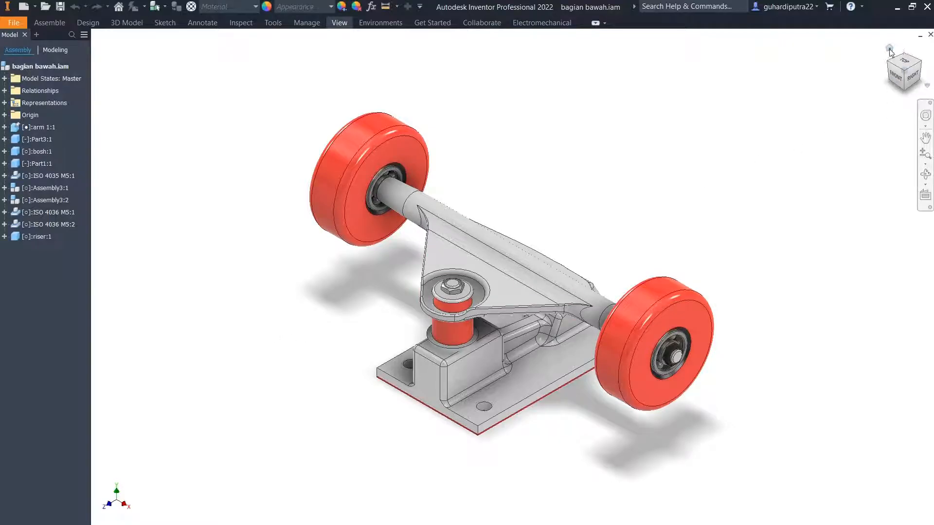
click(897, 67)
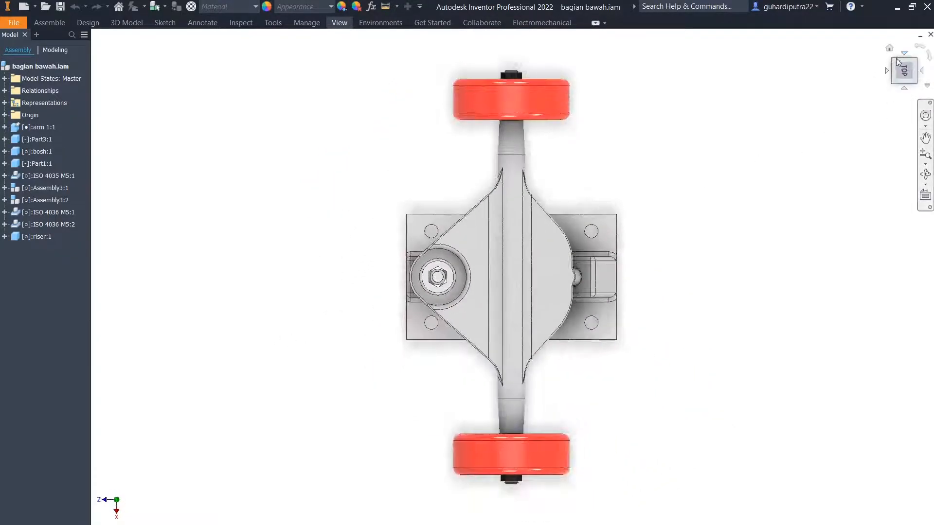
click(904, 53)
click(893, 59)
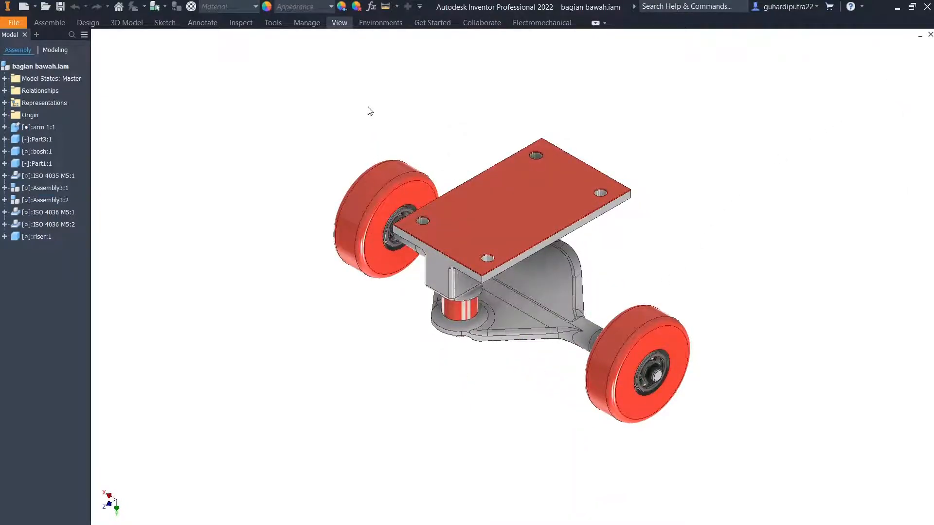
click(348, 26)
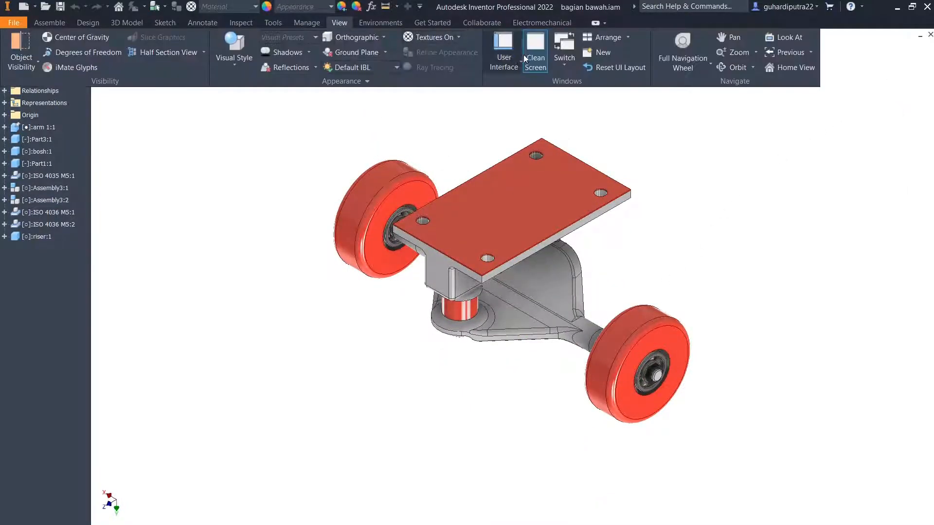
click(537, 58)
middle_drag(676, 294, 671, 286)
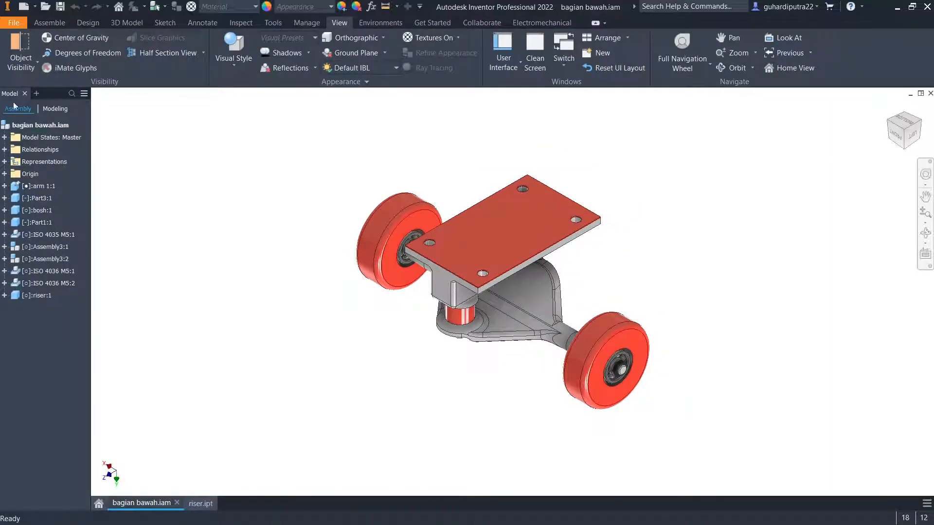
Create a new assembly from the metric Standard (mm).iam template
click(13, 23)
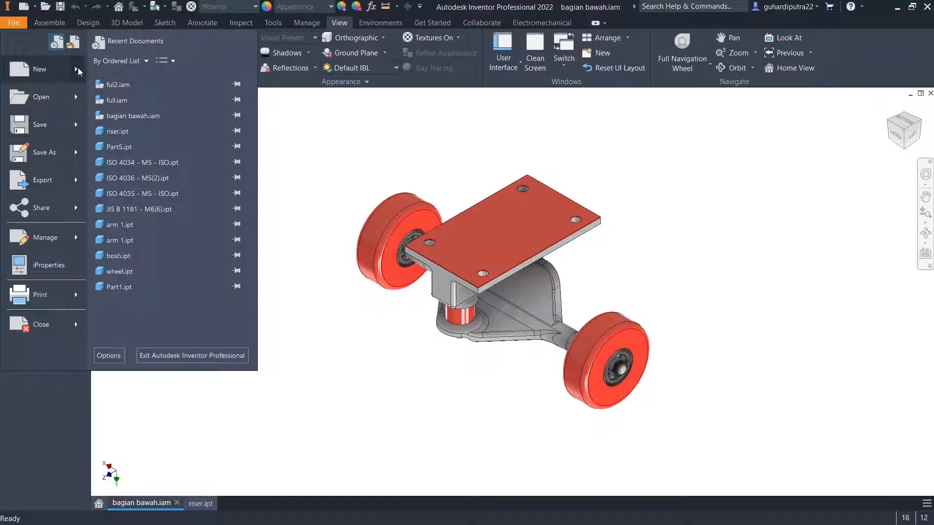
mouse_move(78, 71)
click(128, 78)
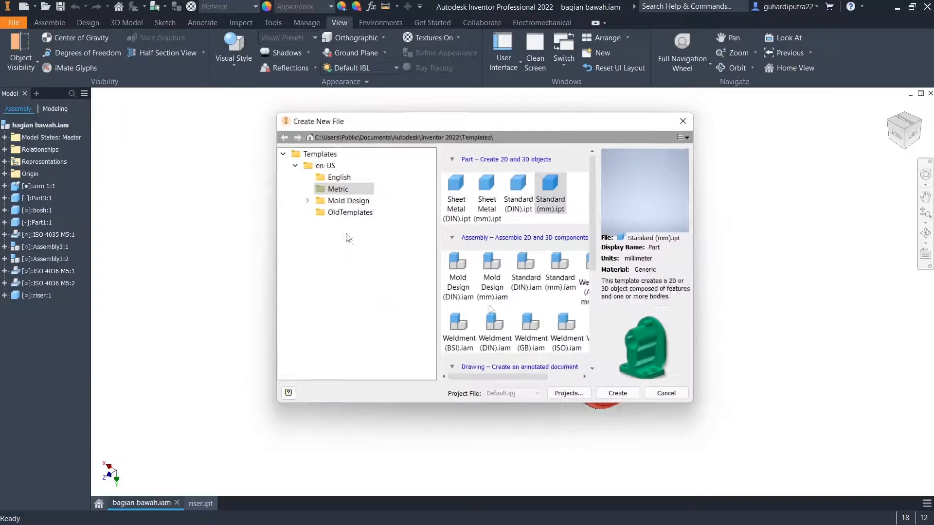
click(576, 281)
click(617, 394)
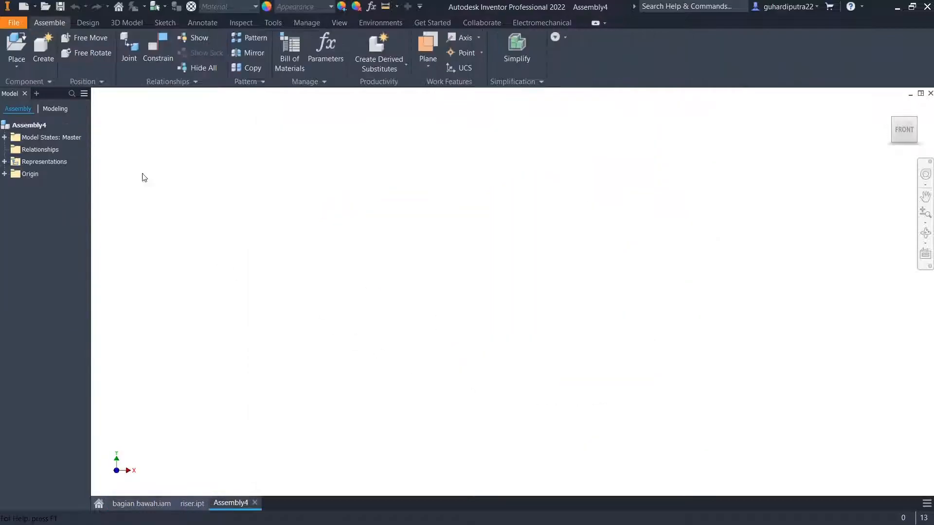
Load bagian bawah.iam from the Assembly folder as a component to place, and view the empty assembly from an isometric angle
click(17, 66)
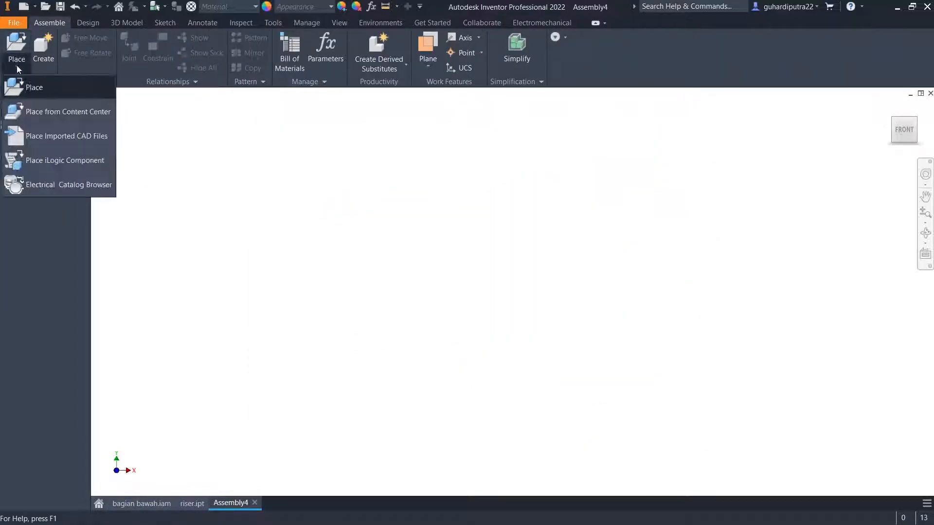
click(35, 93)
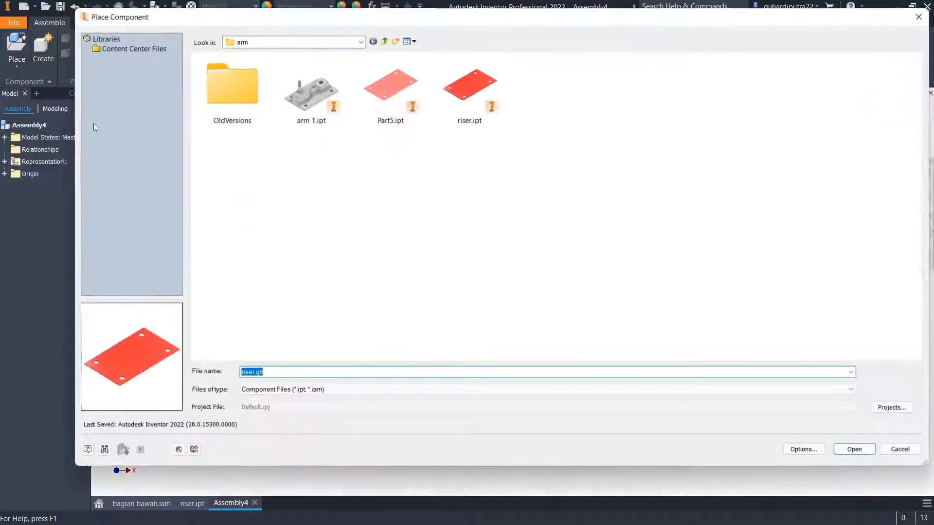
click(384, 40)
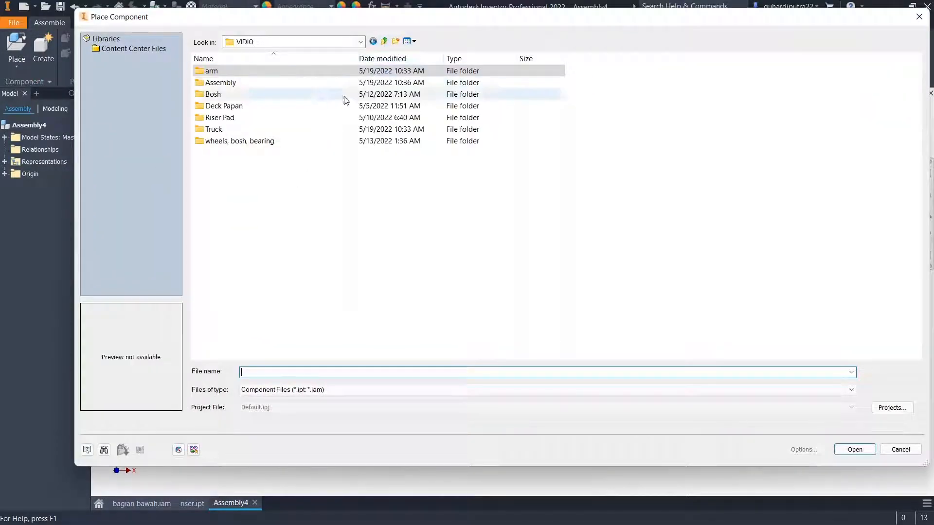
double_click(258, 84)
click(239, 88)
click(857, 453)
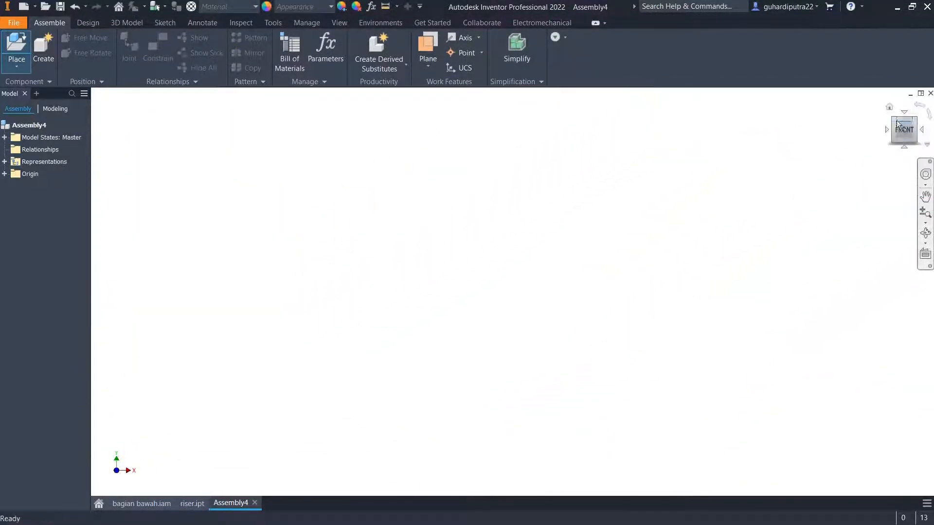
click(886, 122)
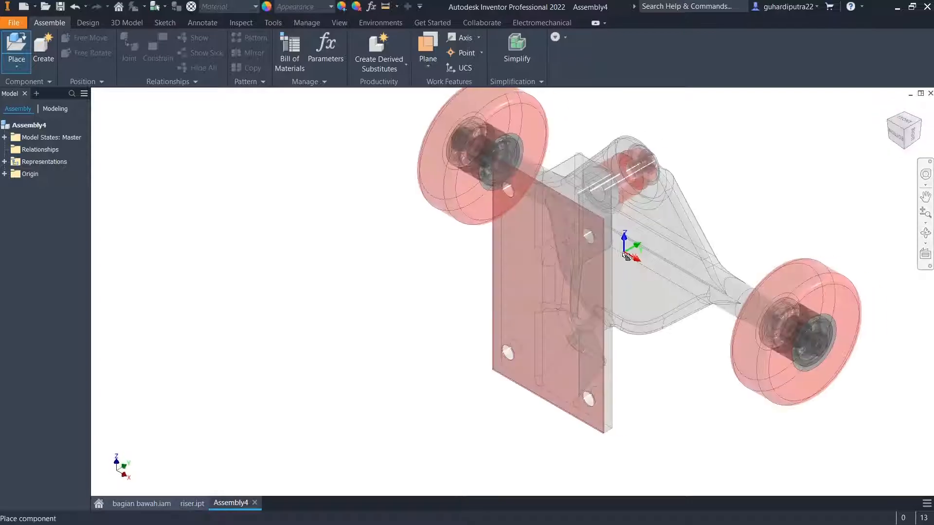
Rotate the truck in 90° increments until the riser plate faces up, and place it grounded at the origin
right_click(535, 281)
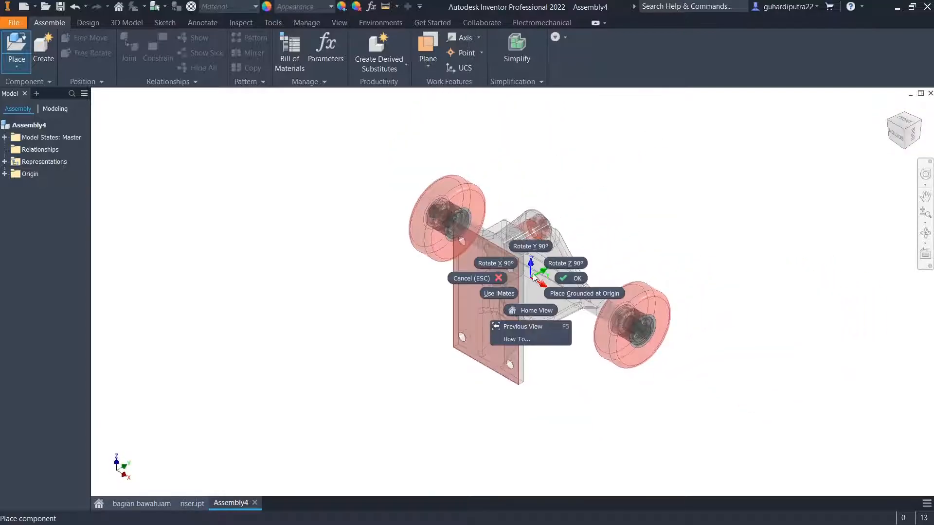
click(560, 263)
right_click(560, 273)
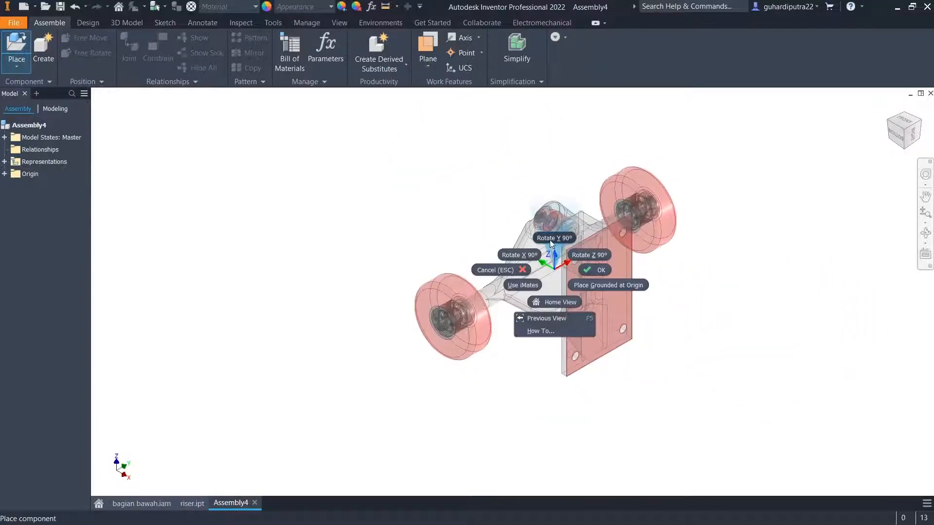
click(555, 256)
right_click(550, 282)
click(527, 267)
right_click(528, 271)
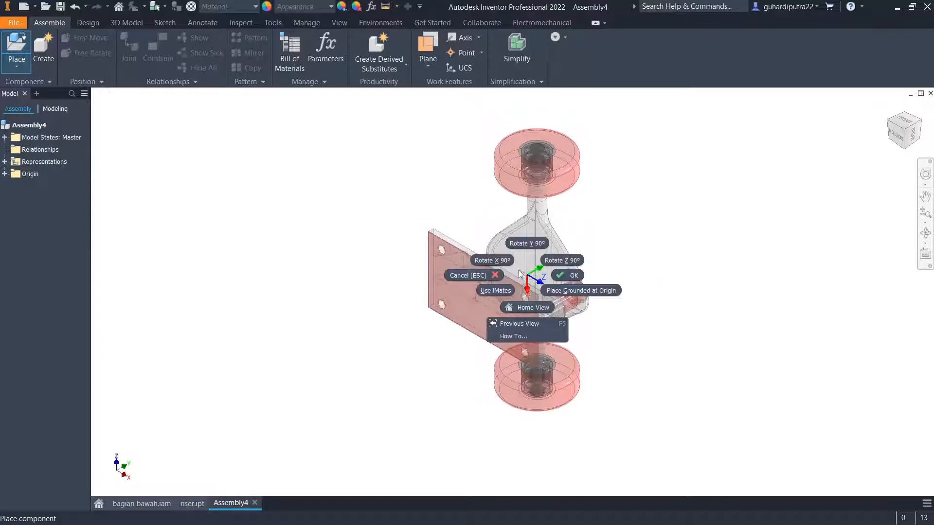
click(493, 255)
right_click(511, 264)
click(520, 231)
right_click(526, 263)
click(526, 231)
right_click(527, 264)
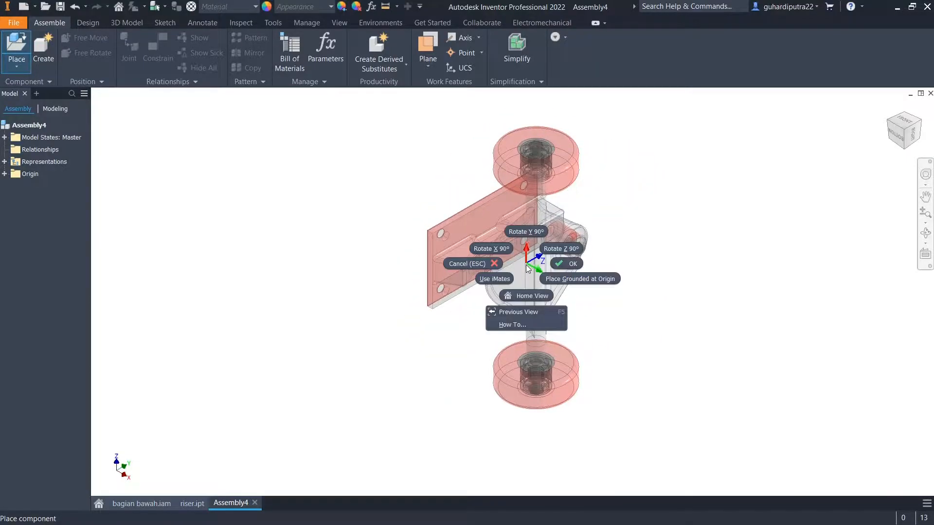
click(561, 249)
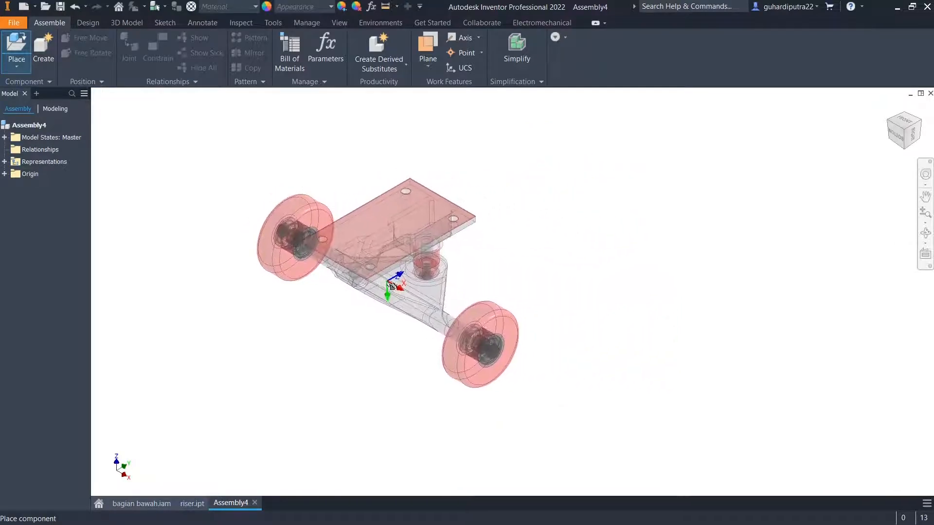
right_click(336, 303)
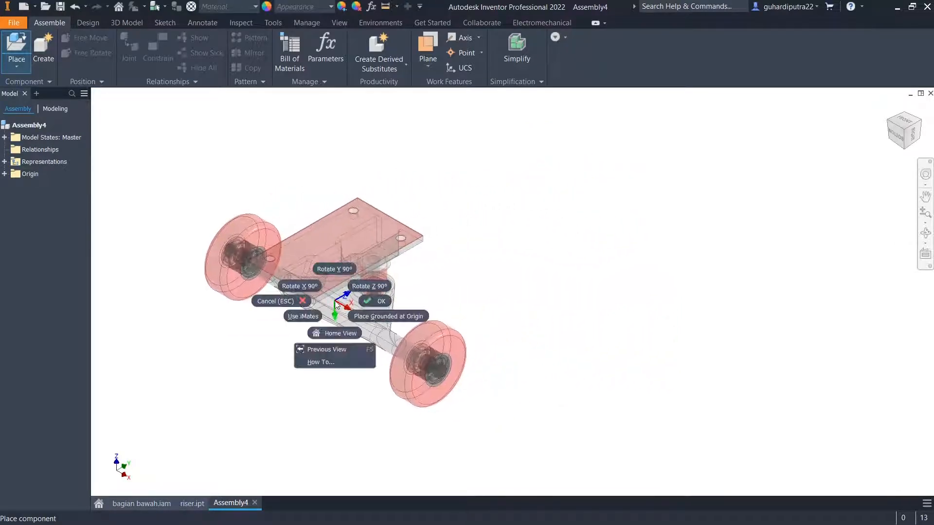
click(377, 316)
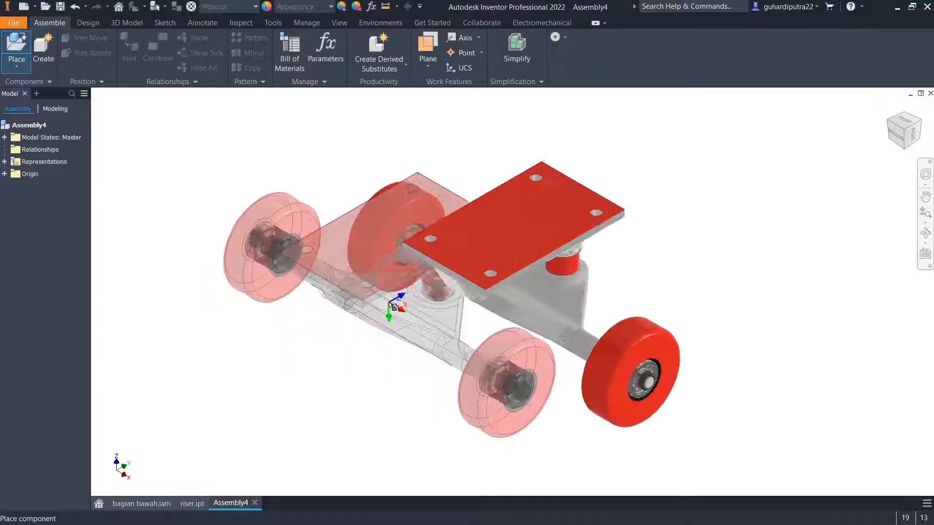
Rotate the second truck 180° about its Y axis and place it well apart from the grounded truck, facing the opposite way
scroll(699, 252, up, 5)
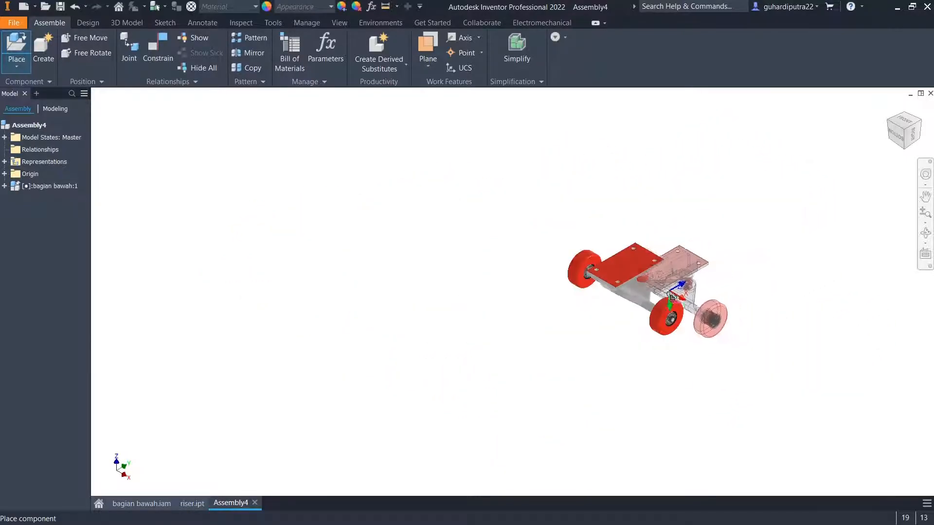
right_click(411, 319)
click(413, 298)
right_click(387, 310)
click(390, 289)
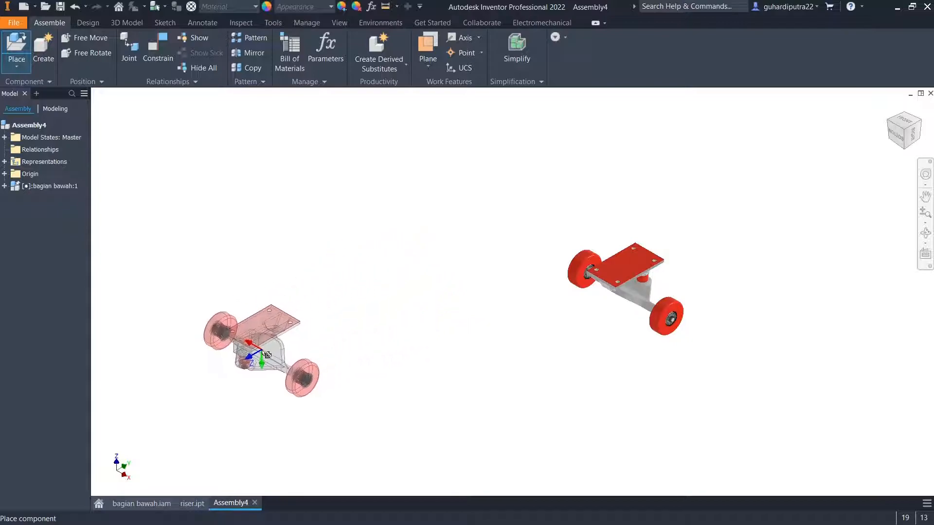
right_click(262, 351)
click(263, 354)
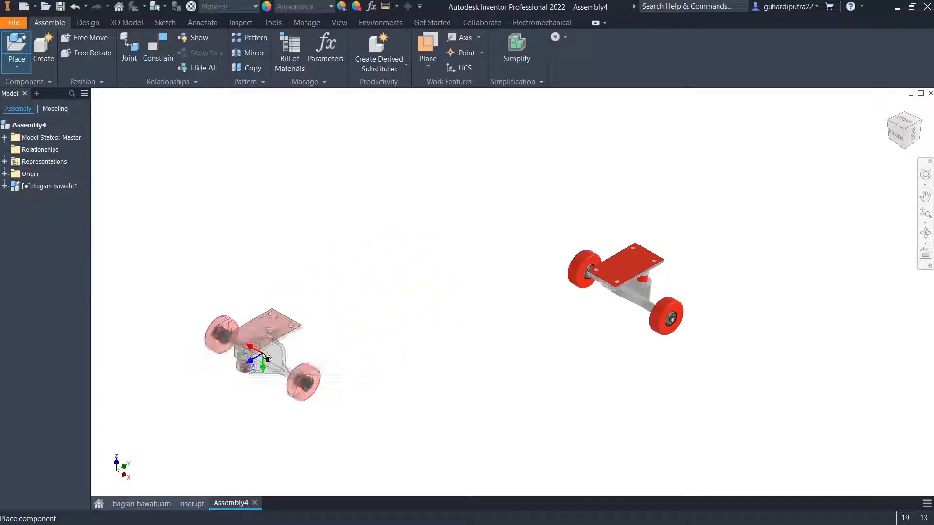
click(255, 368)
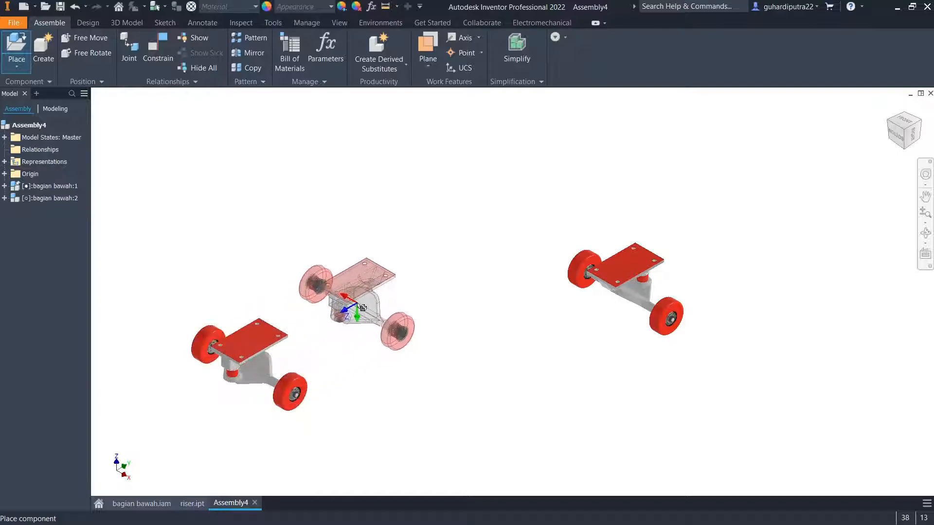
right_click(357, 303)
click(392, 300)
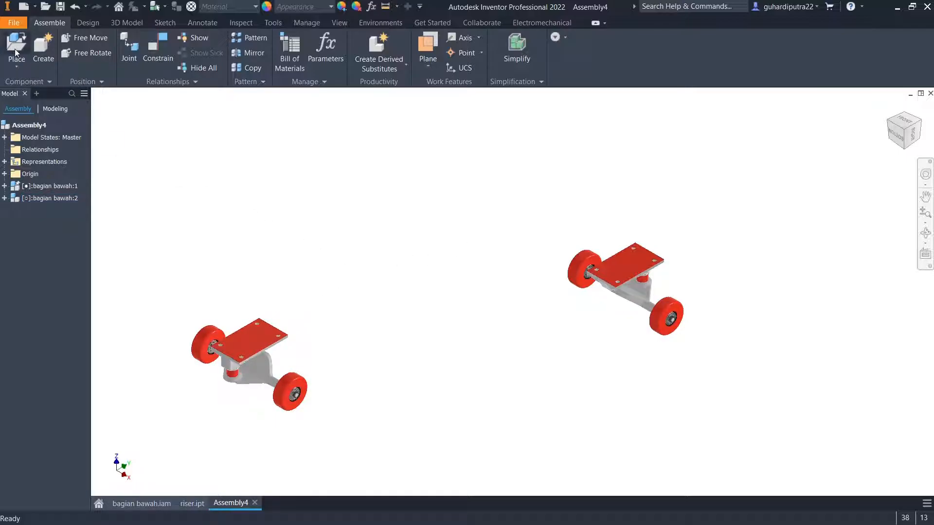
Load the skateboard deck Part2.ipt from the Deck Papan folder as a component to place
click(22, 62)
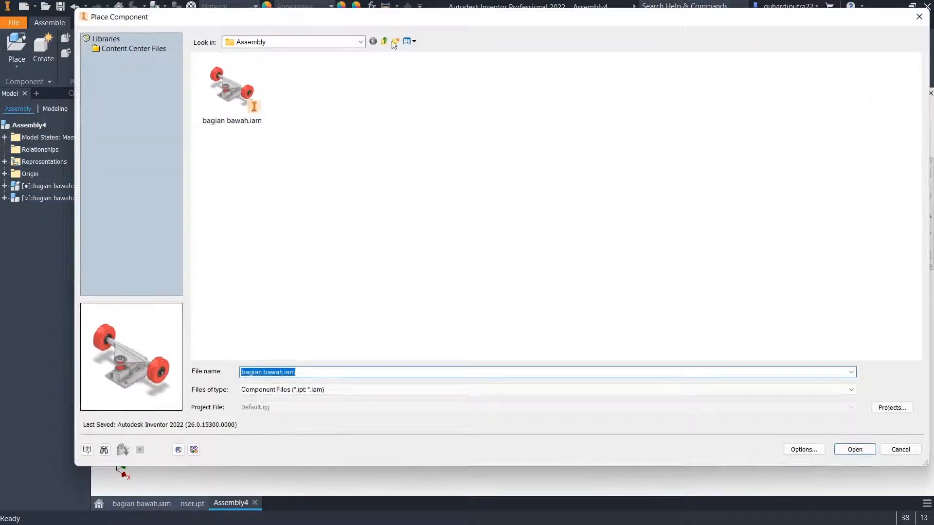
click(387, 40)
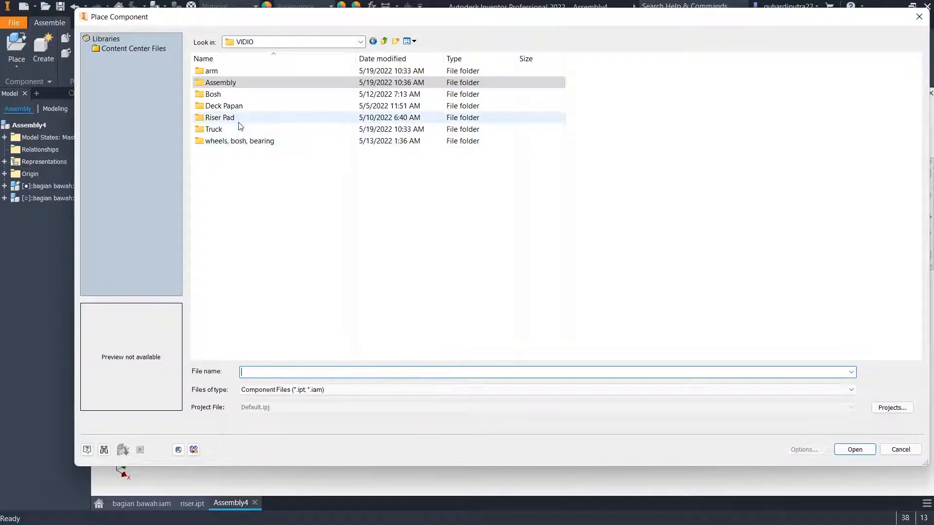
double_click(225, 107)
click(235, 99)
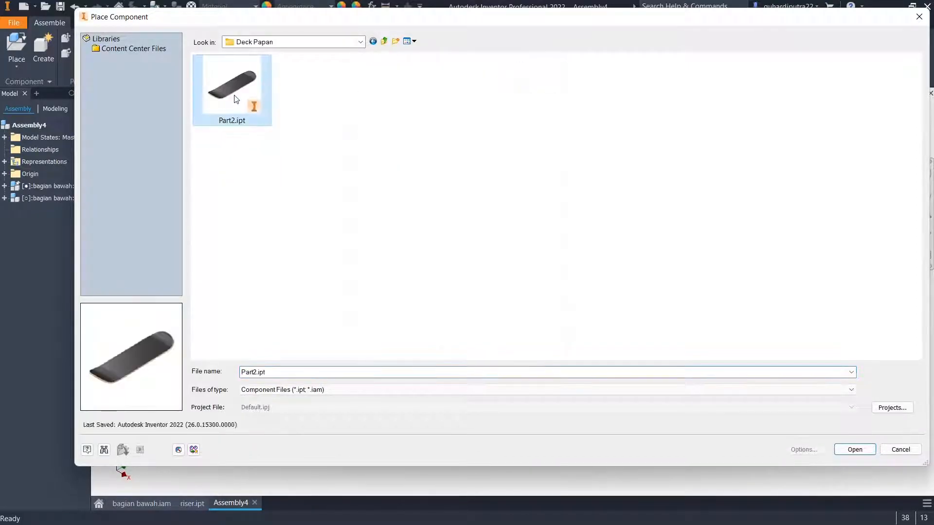
click(854, 450)
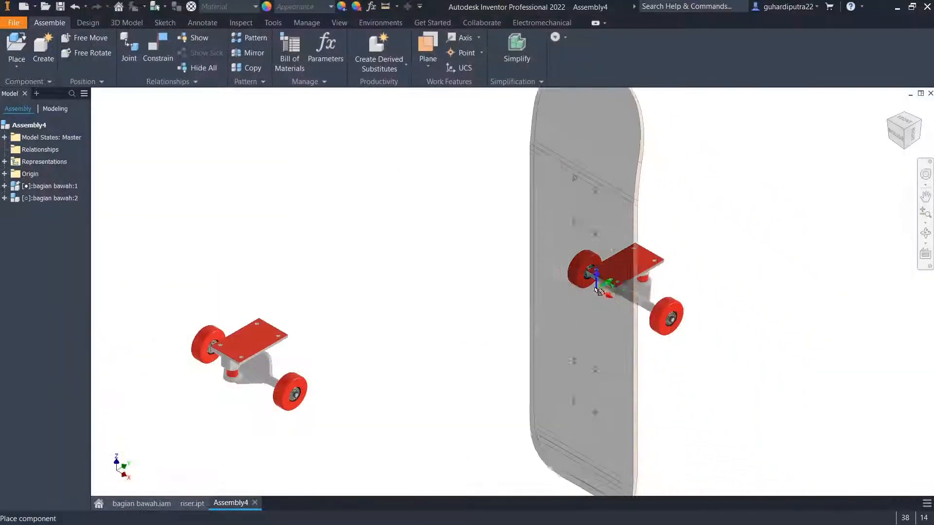
Rotate the deck 90° about X so it lies flat, and place a single instance above and between the two trucks
scroll(444, 223, down, 3)
right_click(426, 214)
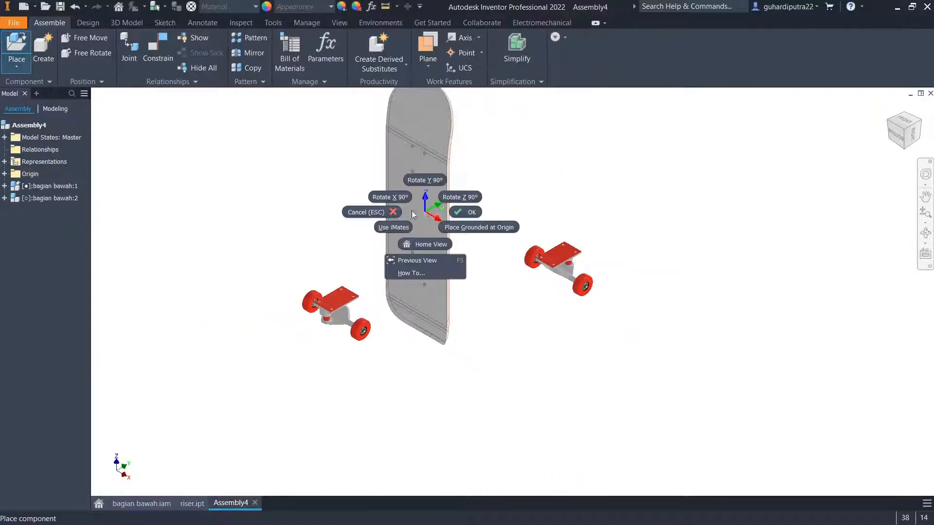
click(382, 198)
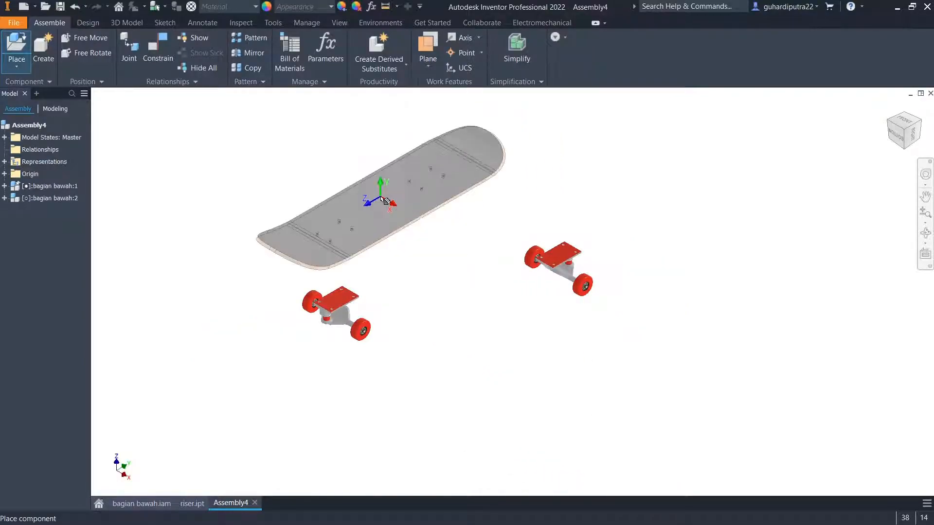
click(410, 199)
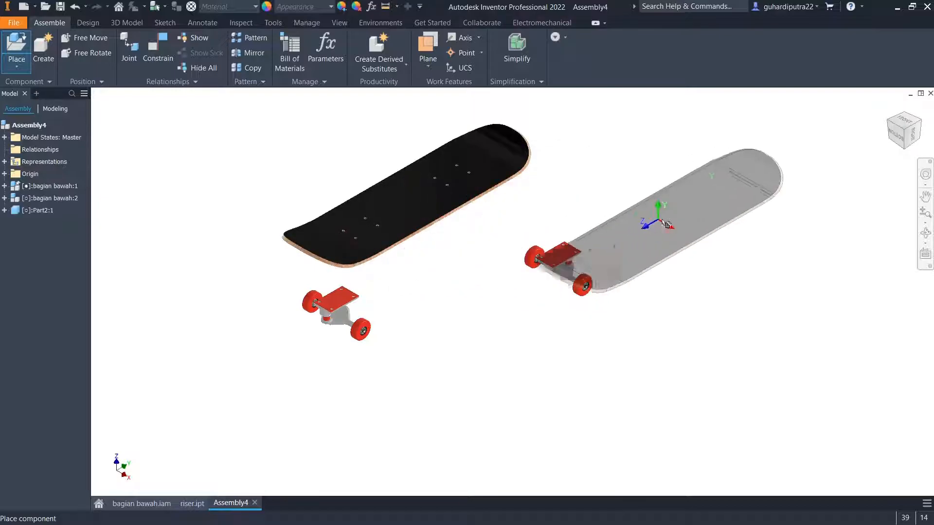
right_click(738, 221)
click(781, 221)
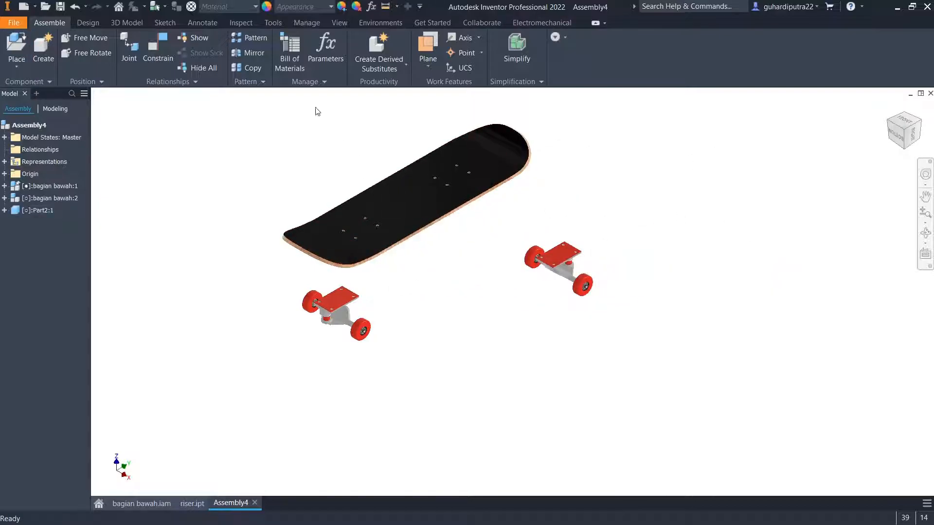
Apply the Render Quality visual preset and set the visual style to Shaded with Edges
click(339, 22)
click(226, 73)
click(251, 109)
click(294, 39)
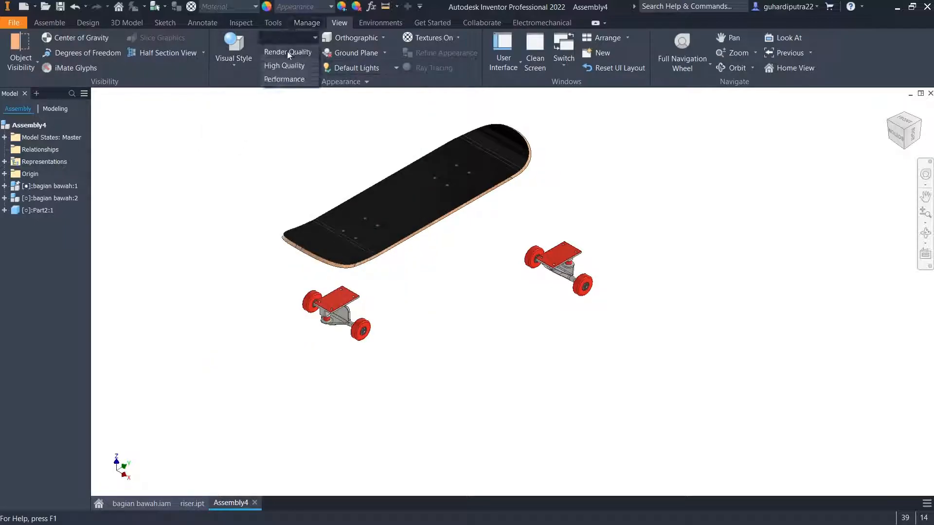
click(280, 53)
click(234, 46)
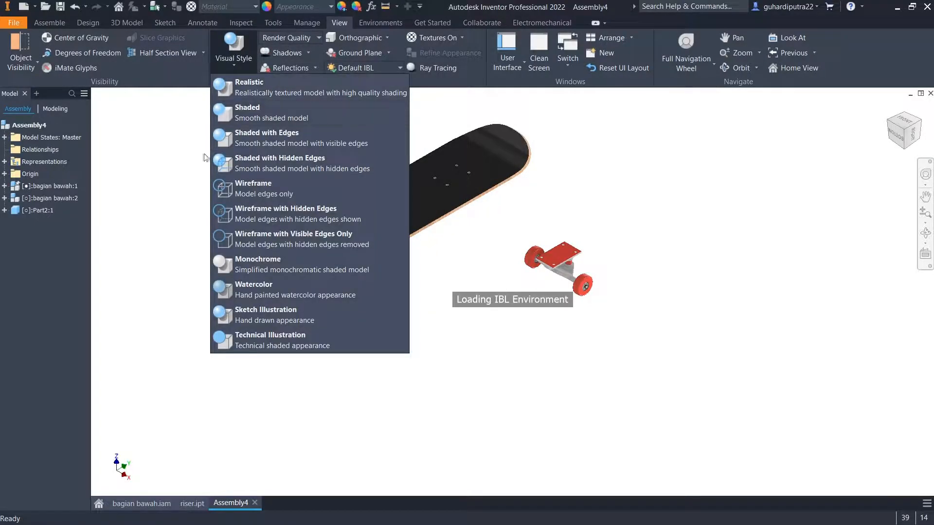
click(244, 146)
scroll(412, 244, down, 1)
middle_drag(412, 244, 416, 279)
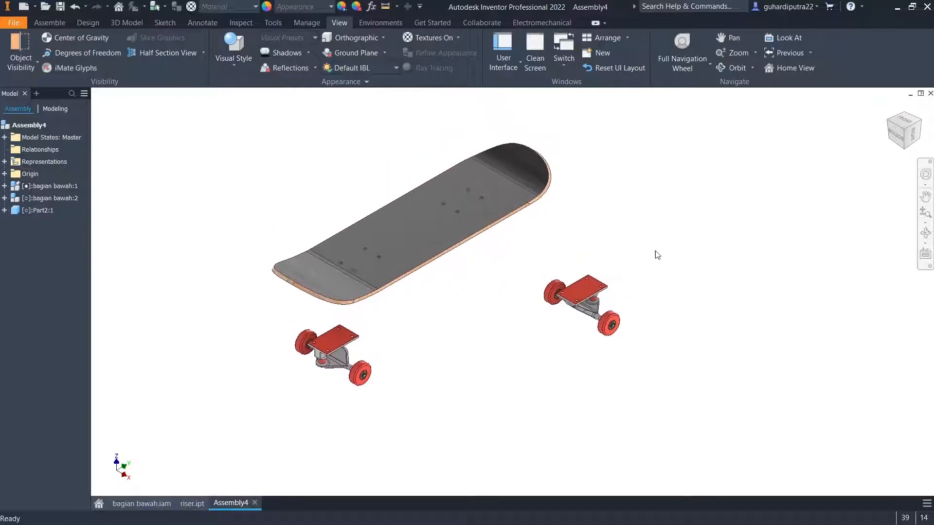
middle_drag(493, 253, 504, 271)
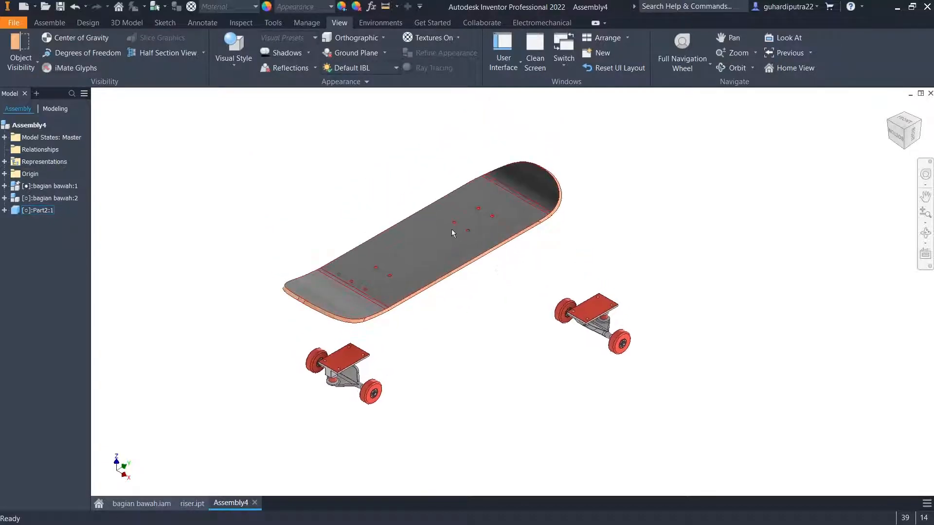
Add an Insert constraint joining the underside edge of a deck mounting hole to a corner hole on the grounded truck's riser plate
click(67, 23)
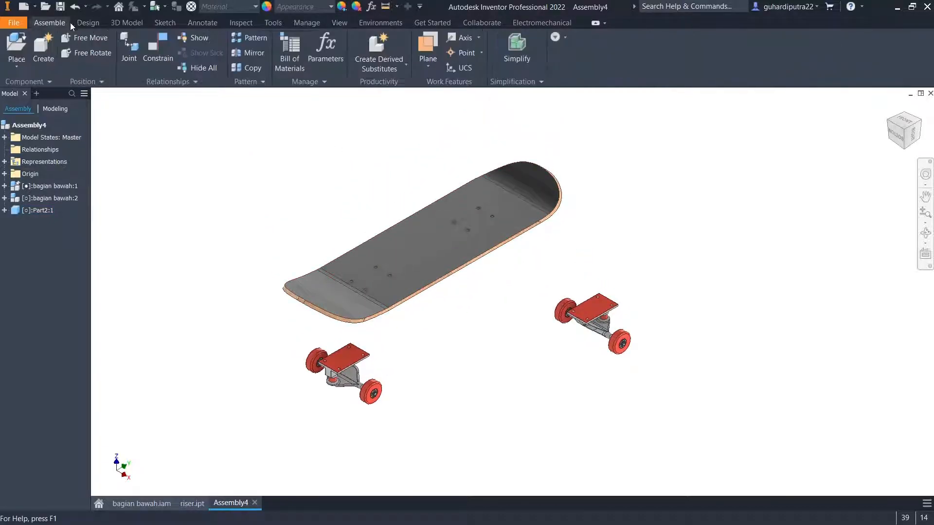
click(162, 55)
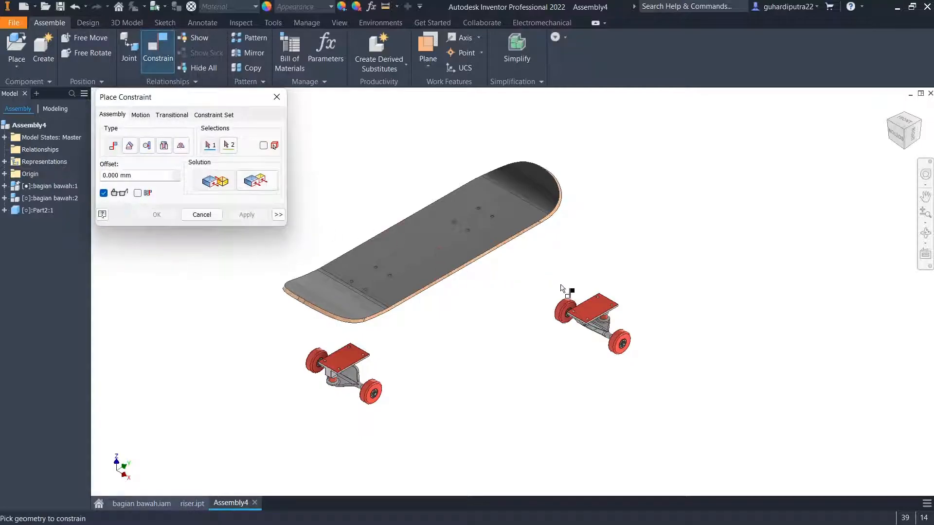
scroll(605, 304, up, 3)
middle_drag(499, 270, 505, 322)
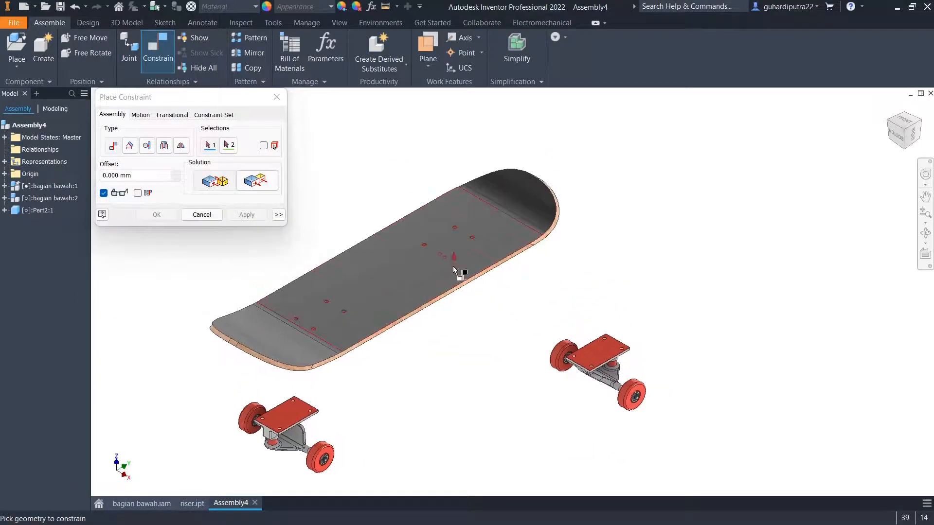
click(163, 147)
scroll(484, 290, up, 10)
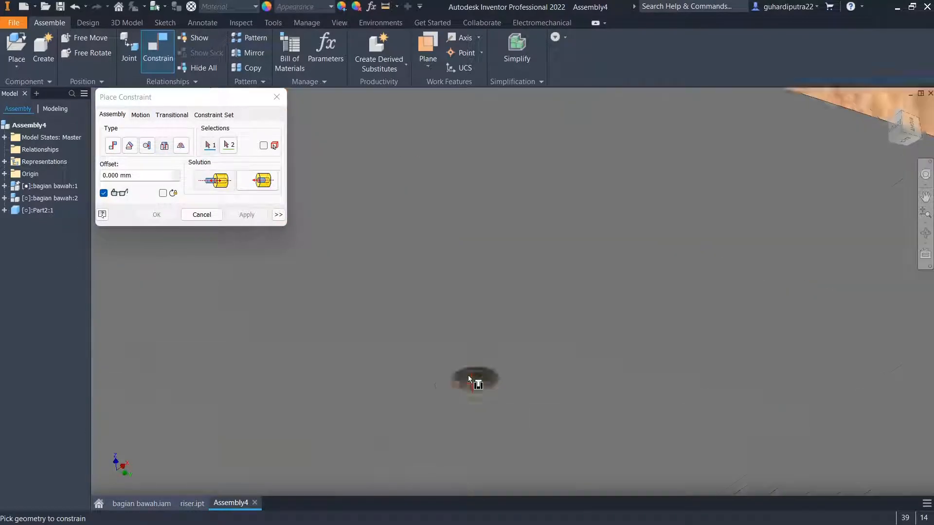
scroll(470, 382, up, 3)
click(472, 404)
scroll(474, 404, down, 10)
middle_drag(869, 291, 724, 335)
scroll(725, 295, up, 5)
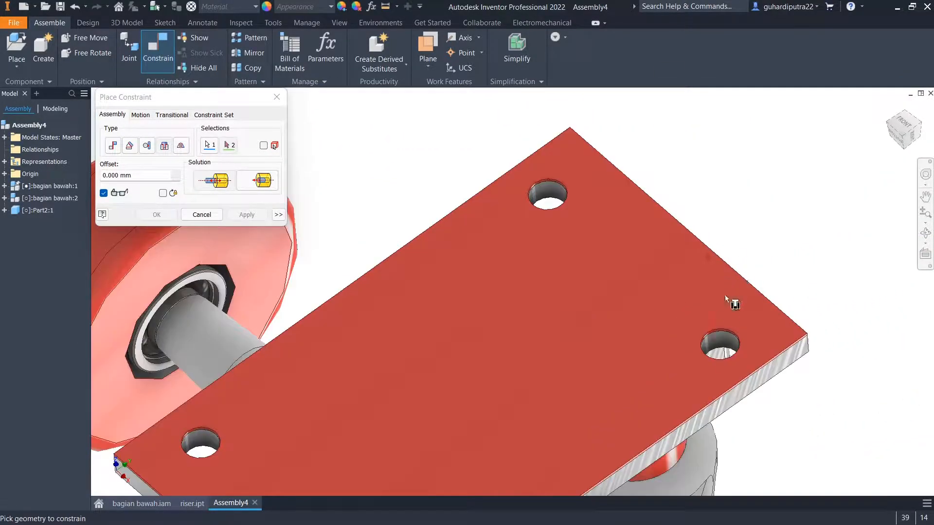
click(710, 331)
scroll(705, 333, down, 3)
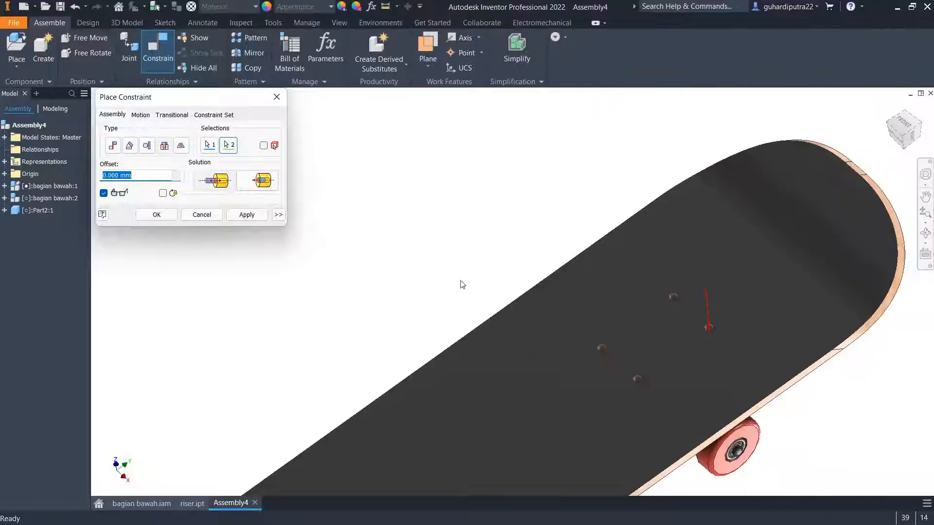
scroll(556, 340, down, 3)
shift+middle_drag(556, 340, 551, 309)
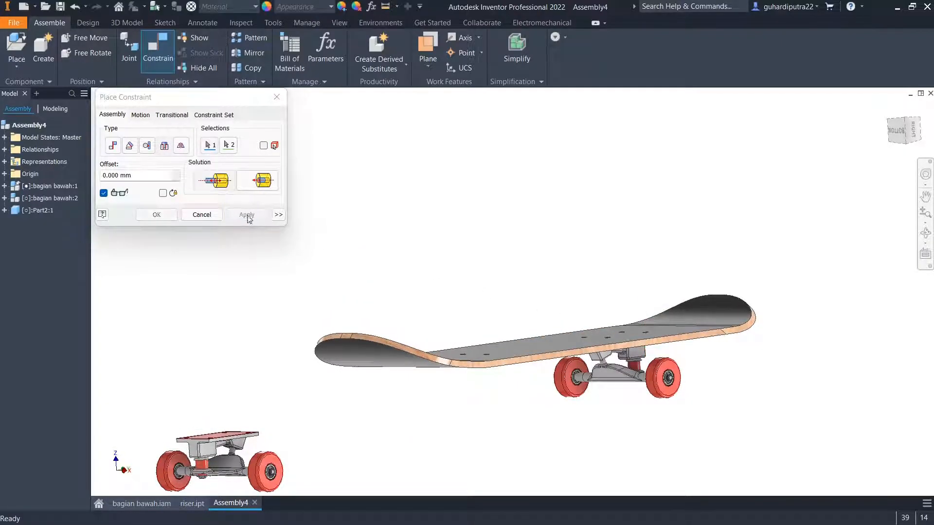
click(204, 217)
Swing the deck around its constrained hole until a neighbouring mounting hole is exposed beside the riser plate, seen from underneath
mouse_move(464, 367)
mouse_down()
mouse_move(418, 347)
mouse_move(851, 371)
mouse_move(474, 362)
mouse_up()
shift+middle_drag(579, 382, 586, 319)
scroll(597, 380, down, 3)
scroll(596, 380, down, 2)
click(596, 380)
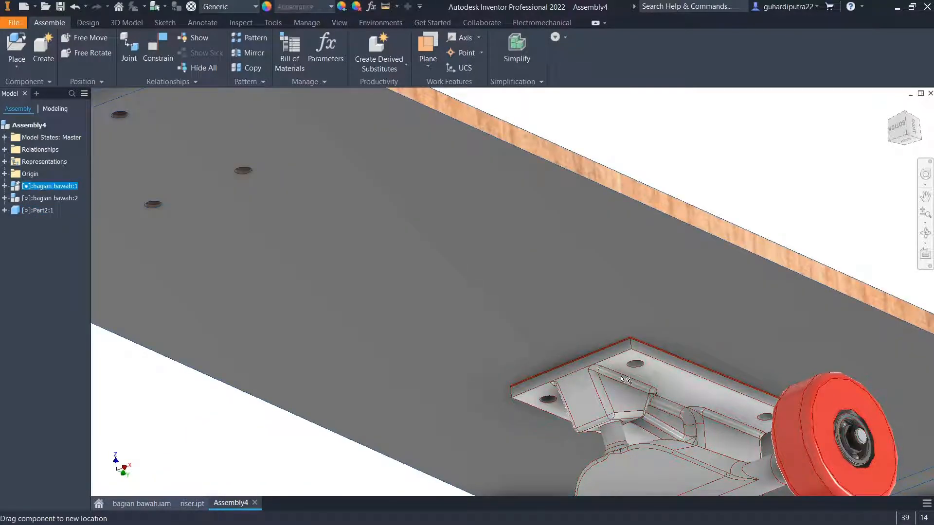
drag(525, 309, 736, 269)
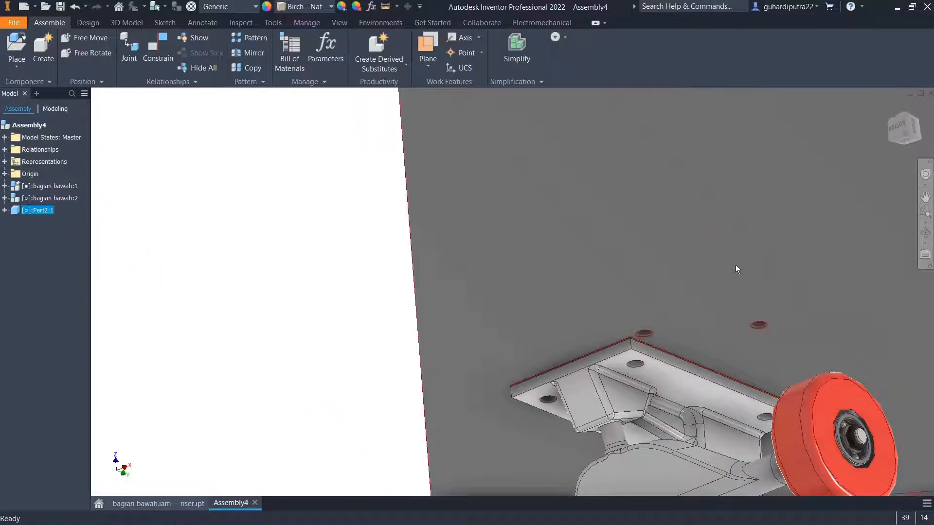
Add a second Insert constraint between the exposed deck hole and the matching riser plate hole to align the deck with the truck
click(158, 48)
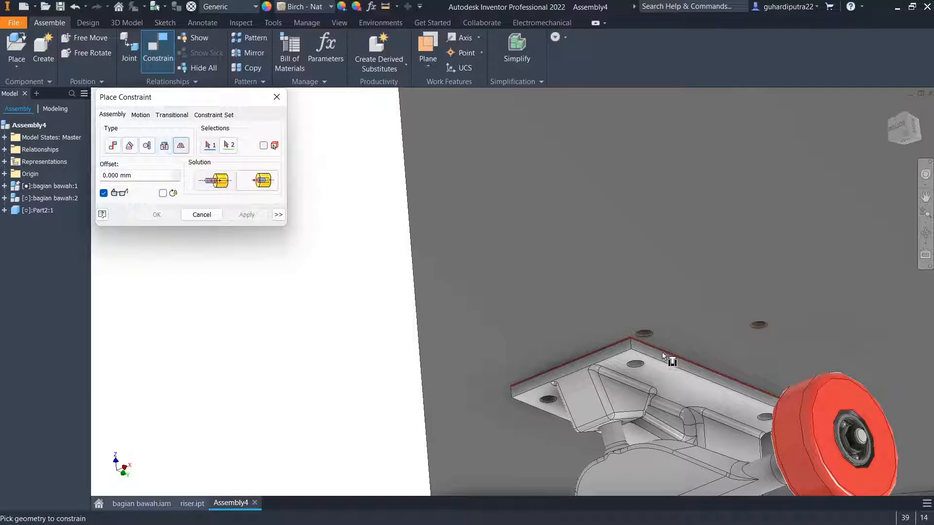
scroll(655, 335, up, 5)
click(635, 346)
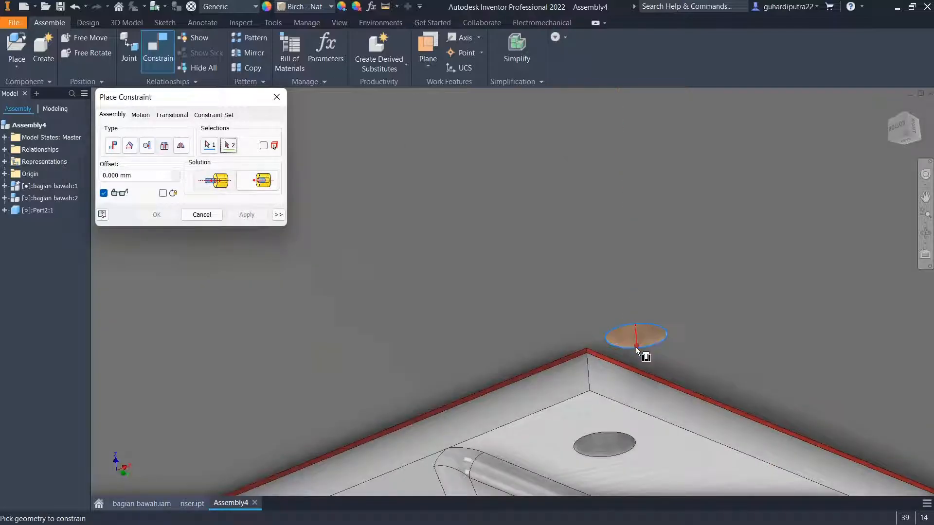
scroll(635, 347, down, 4)
shift+middle_drag(529, 406, 533, 260)
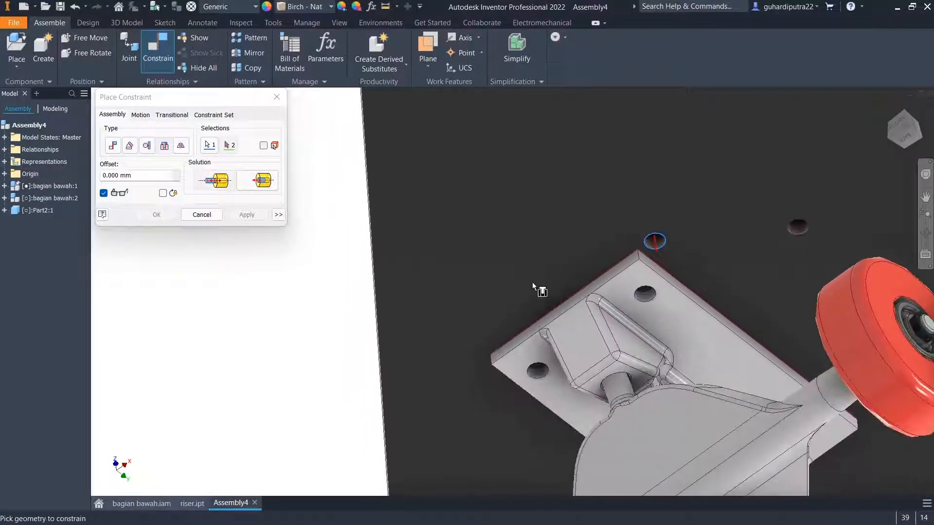
middle_drag(531, 385, 524, 368)
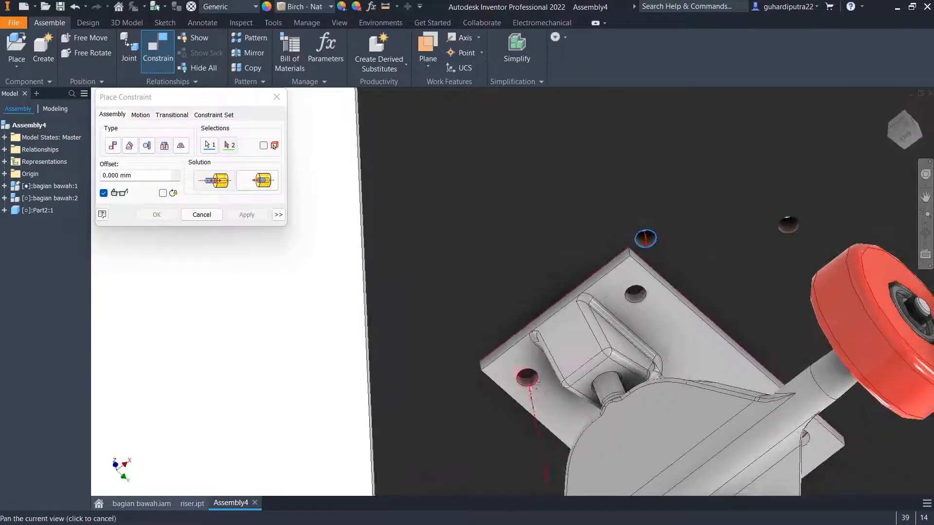
scroll(528, 375, up, 5)
scroll(489, 321, up, 3)
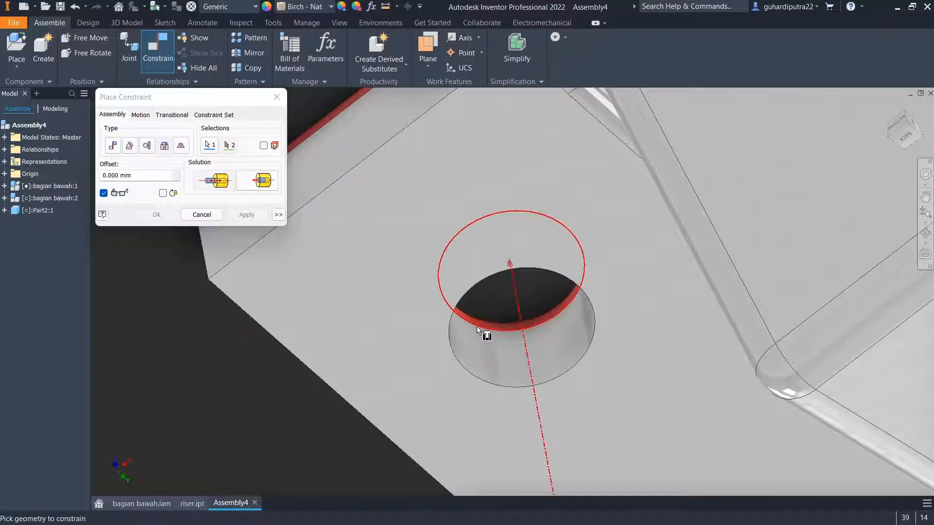
scroll(476, 326, up, 3)
click(477, 313)
scroll(484, 323, down, 5)
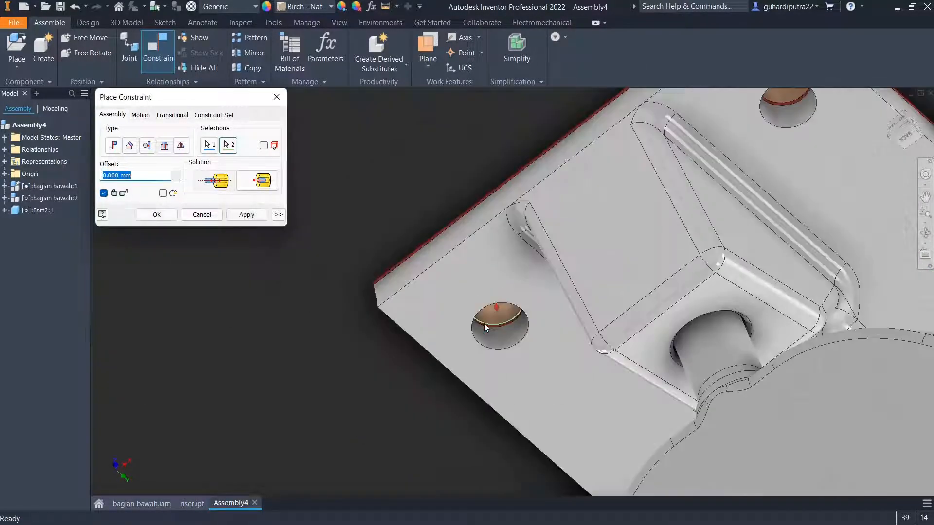
scroll(476, 318, down, 8)
shift+middle_drag(475, 319, 480, 361)
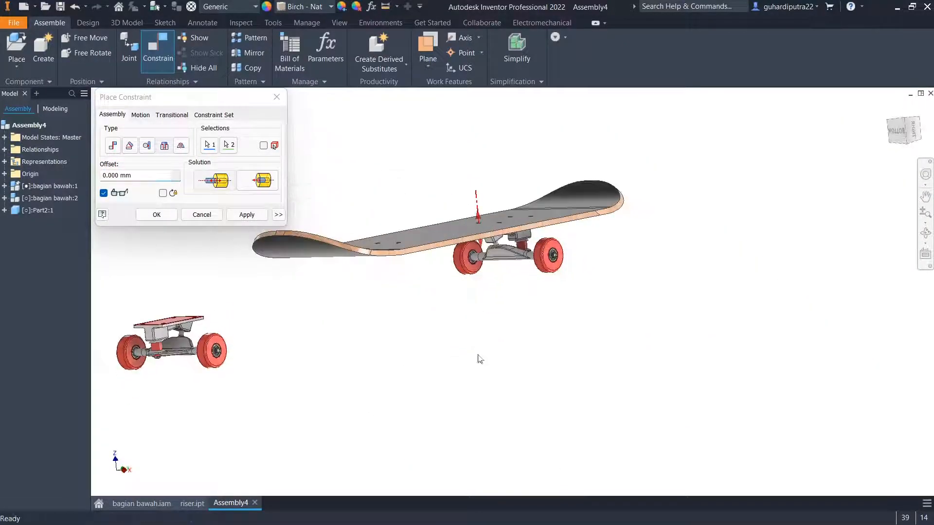
click(246, 215)
Examine the deck's mounting holes from above to check their alignment with the constrained truck
shift+middle_drag(462, 247, 385, 267)
scroll(536, 233, up, 6)
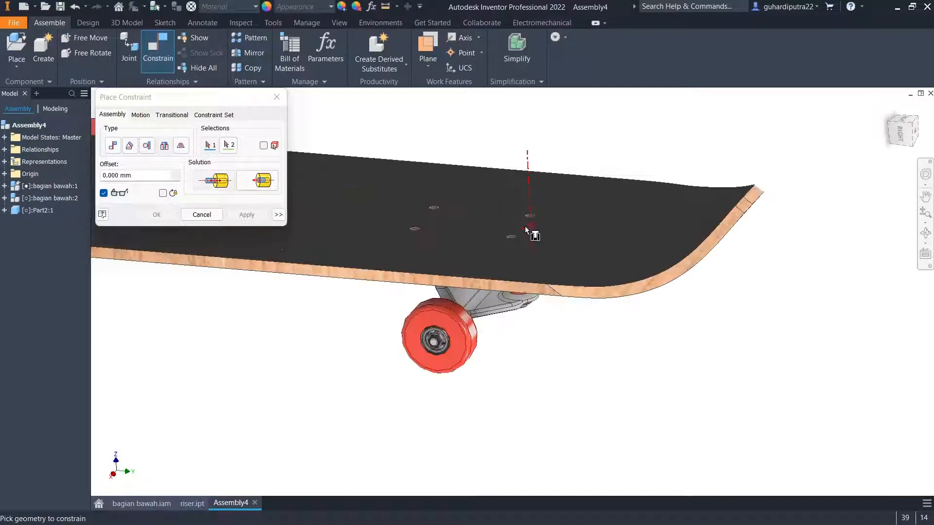
scroll(499, 241, down, 5)
shift+middle_drag(499, 242, 504, 270)
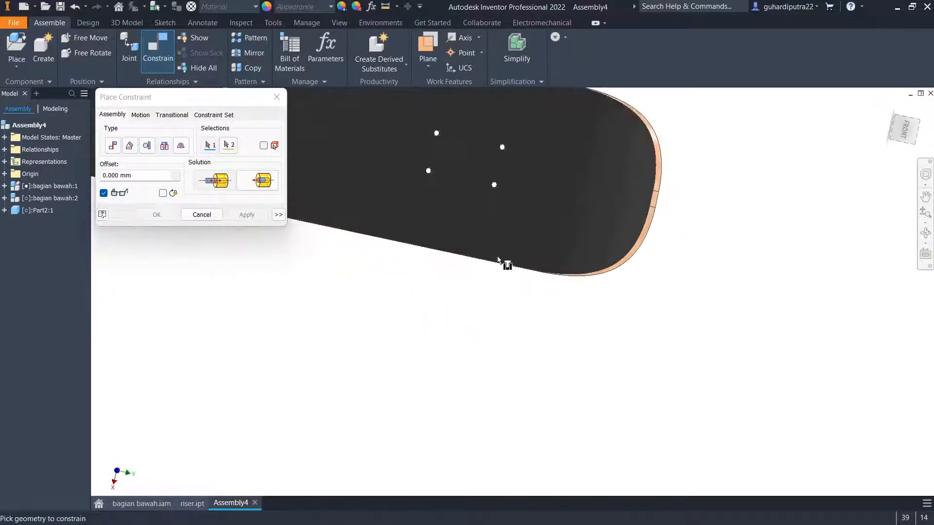
Add an Insert constraint joining a corner hole on the second truck's riser plate to an underside deck mounting hole near the deck's free end
scroll(492, 182, up, 6)
scroll(491, 182, up, 2)
scroll(491, 181, down, 10)
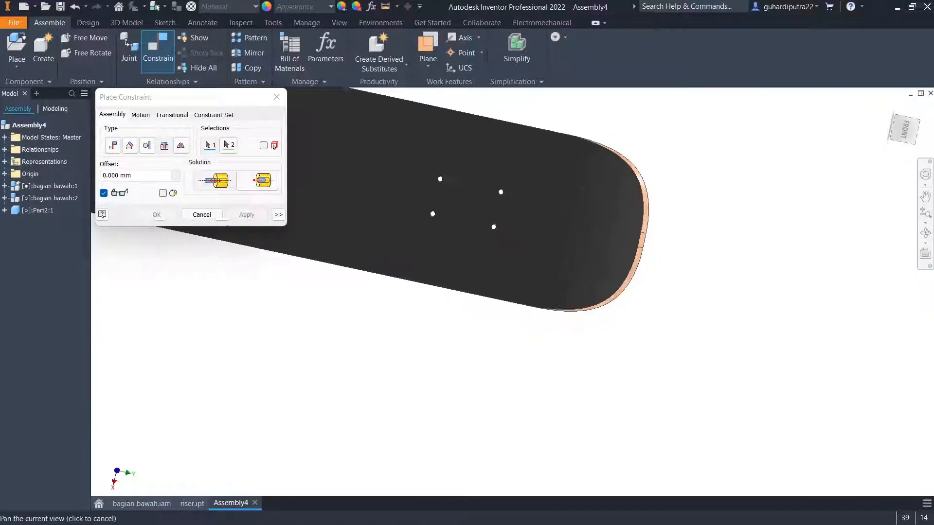
shift+middle_drag(488, 266, 674, 212)
shift+middle_drag(328, 359, 317, 381)
middle_drag(292, 276, 353, 325)
middle_drag(310, 255, 346, 323)
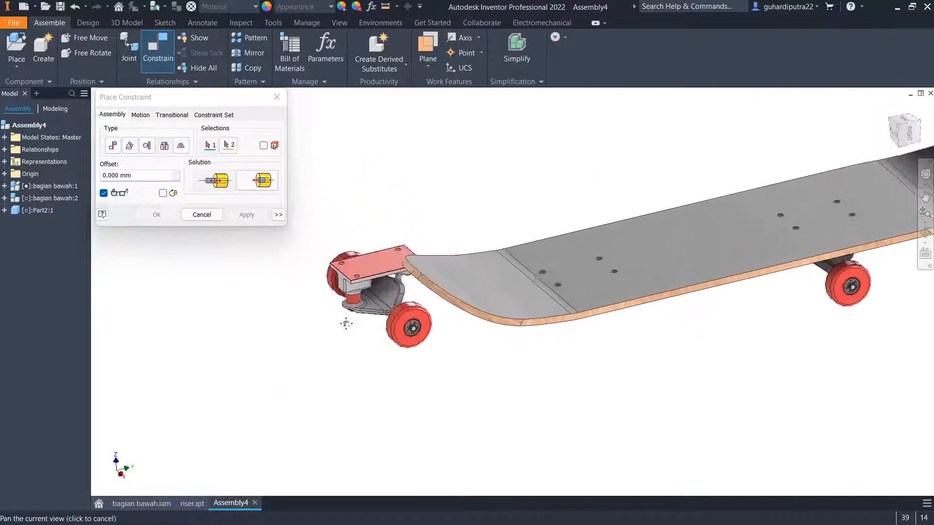
scroll(350, 292, up, 5)
scroll(365, 312, up, 5)
click(342, 319)
scroll(342, 318, down, 5)
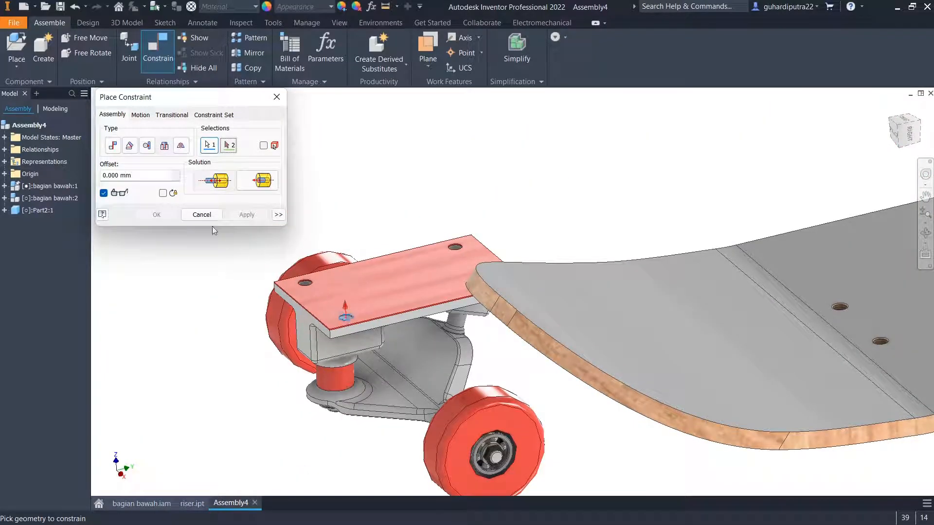
scroll(377, 327, down, 4)
shift+middle_drag(497, 361, 510, 309)
scroll(547, 337, up, 5)
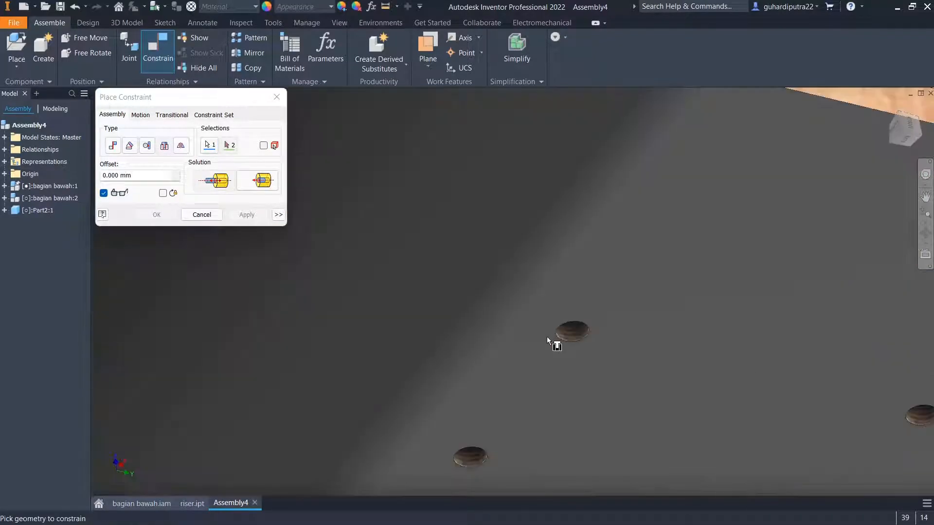
scroll(547, 336, up, 3)
click(557, 335)
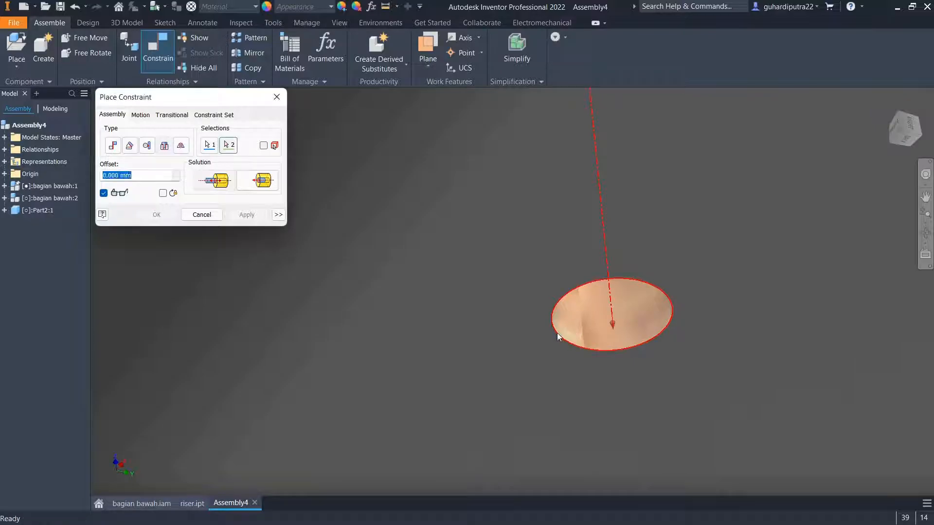
scroll(556, 333, down, 5)
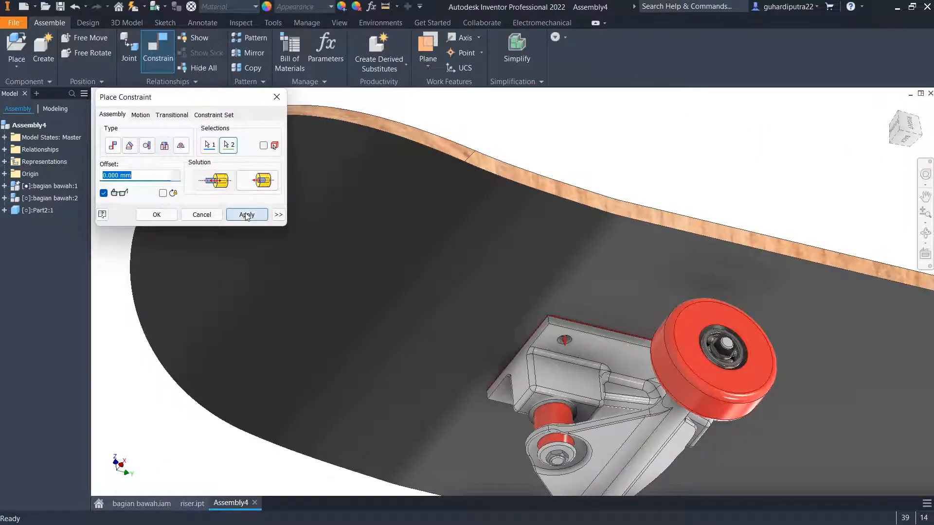
click(246, 214)
scroll(505, 355, down, 5)
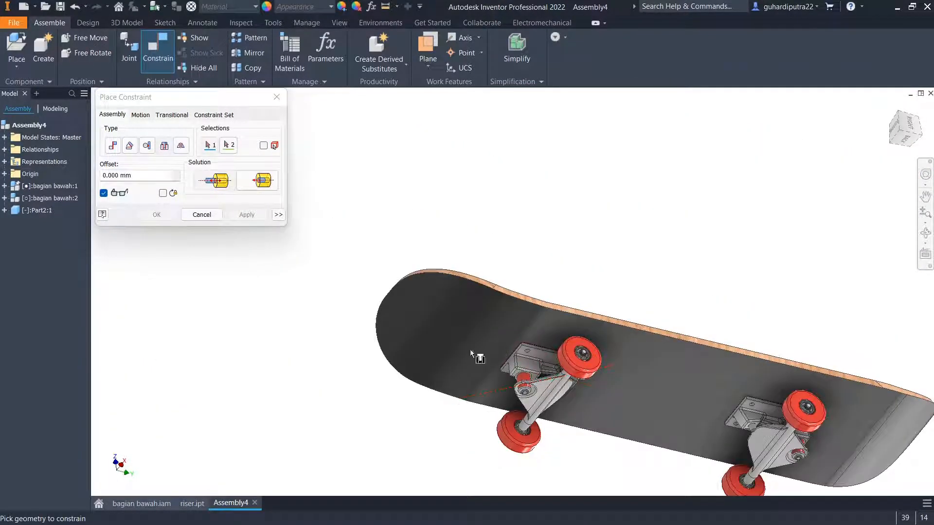
click(212, 220)
Swing the second truck about its constrained hole and add a second Insert constraint between another riser plate hole and the exposed deck hole
drag(577, 394, 590, 381)
shift+middle_drag(590, 380, 544, 352)
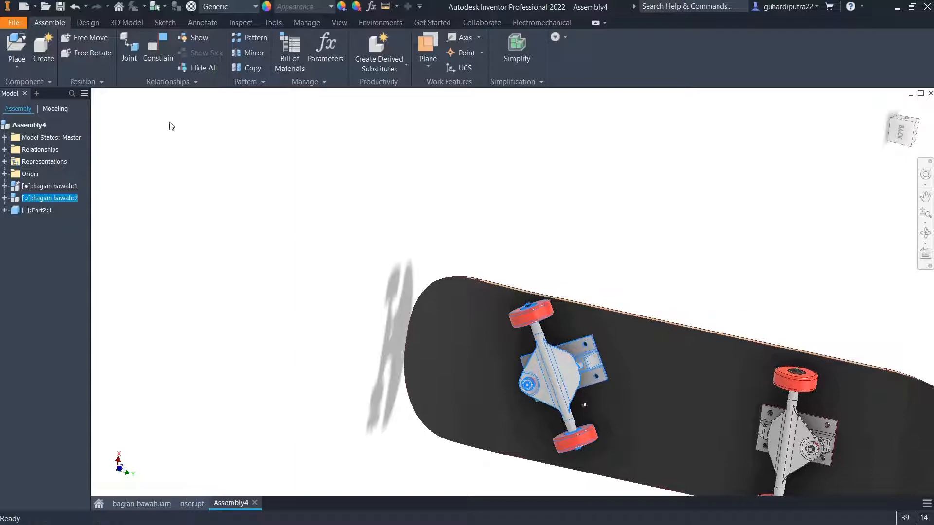
click(158, 49)
click(164, 145)
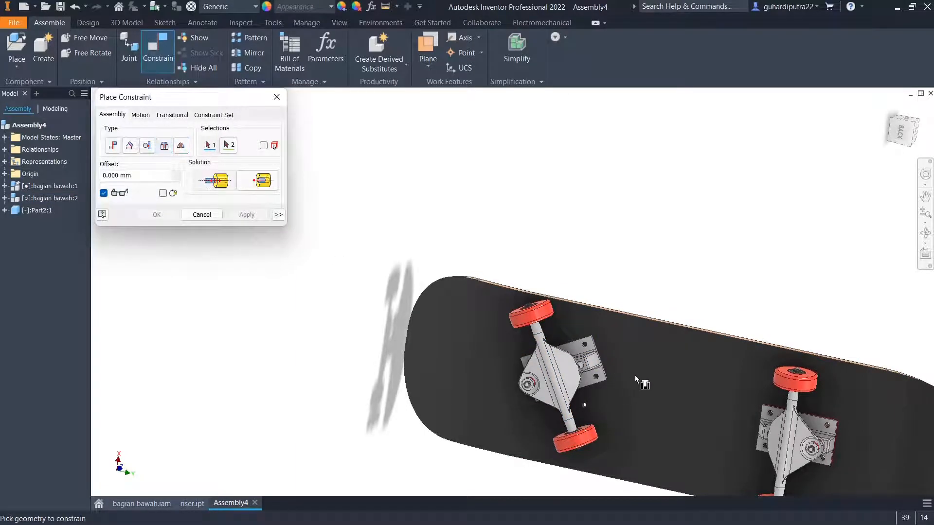
scroll(584, 389, up, 10)
scroll(565, 388, up, 3)
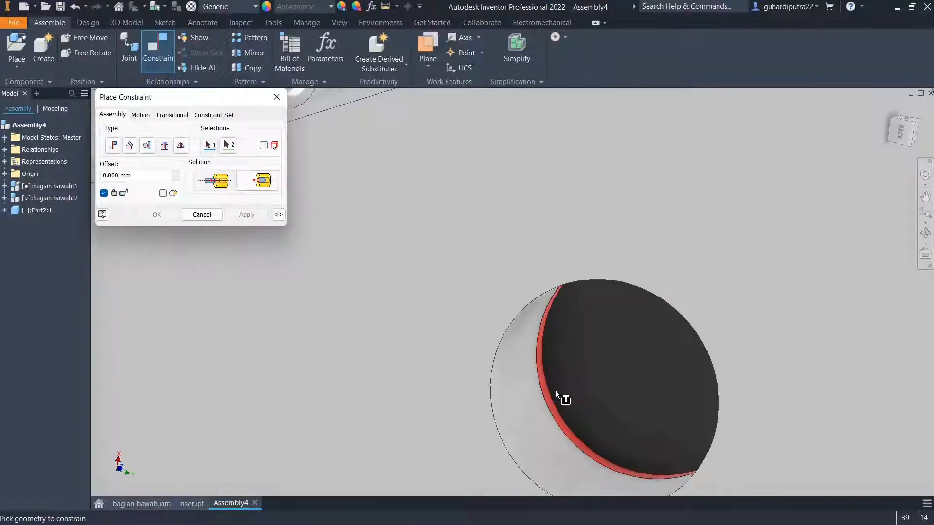
click(549, 394)
scroll(552, 399, down, 8)
scroll(545, 408, down, 2)
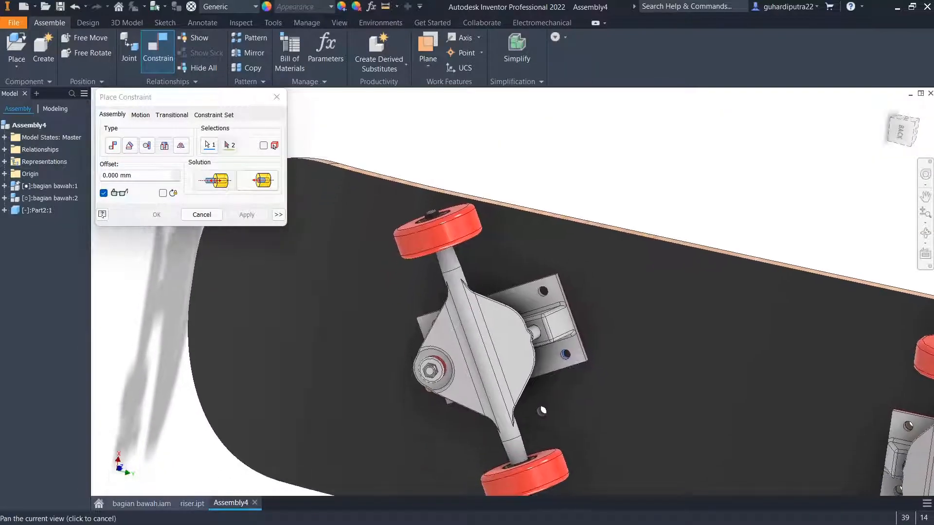
scroll(538, 408, up, 8)
click(544, 400)
scroll(543, 400, down, 10)
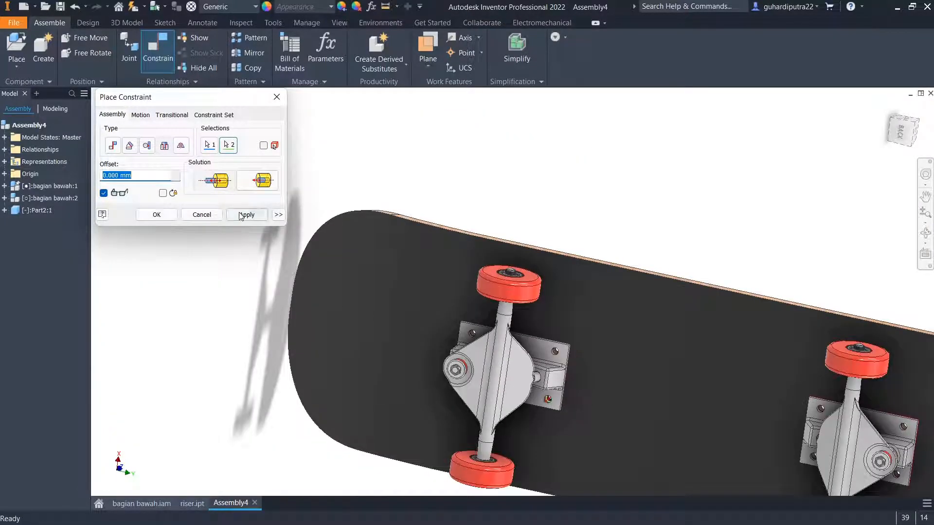
click(243, 215)
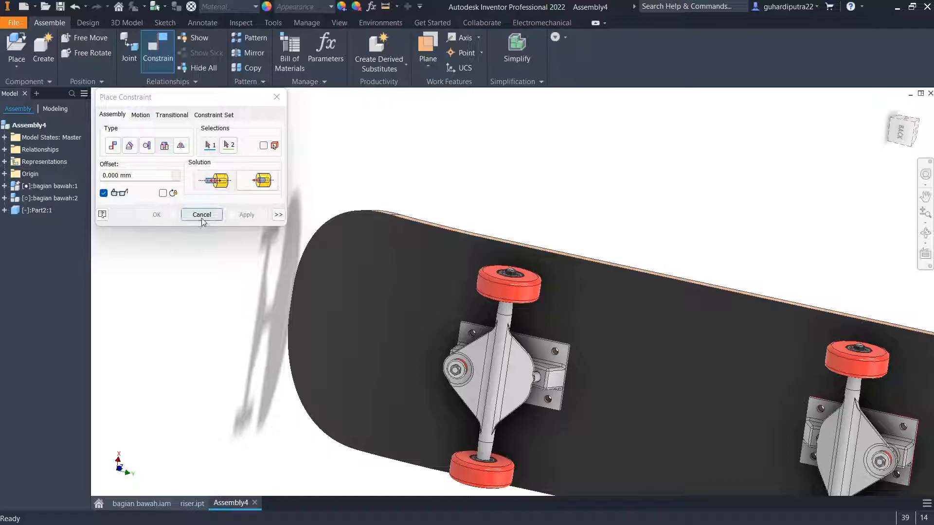
click(202, 221)
Orient the skateboard to its straight side view and reset the front view definition
scroll(479, 377, down, 5)
shift+middle_drag(489, 390, 513, 462)
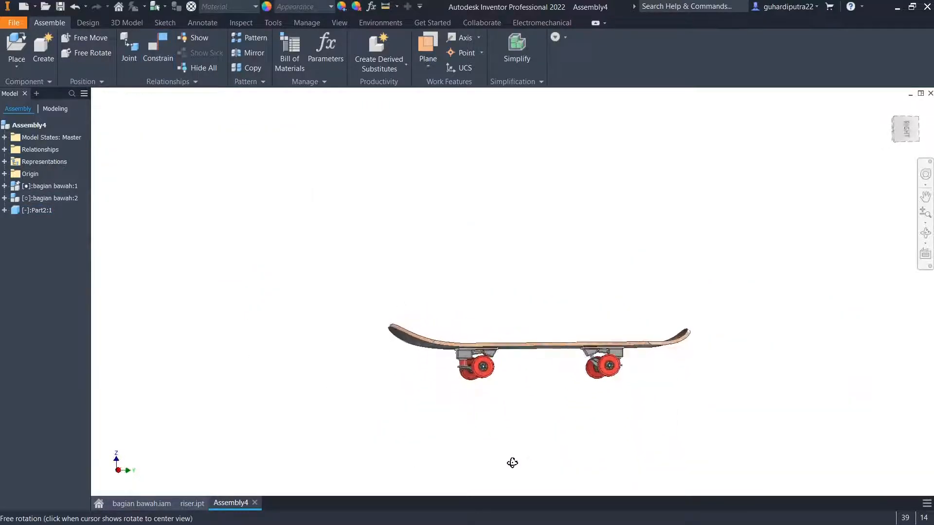
click(906, 129)
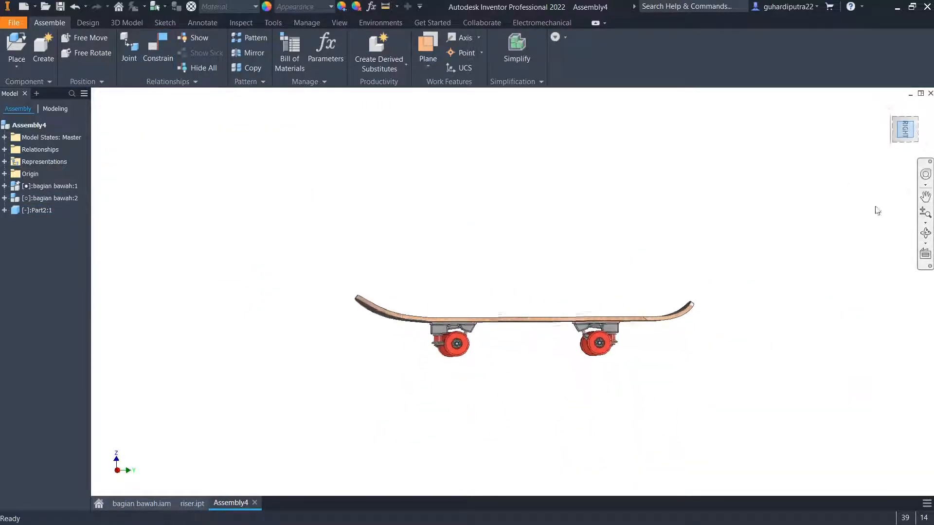
right_click(904, 132)
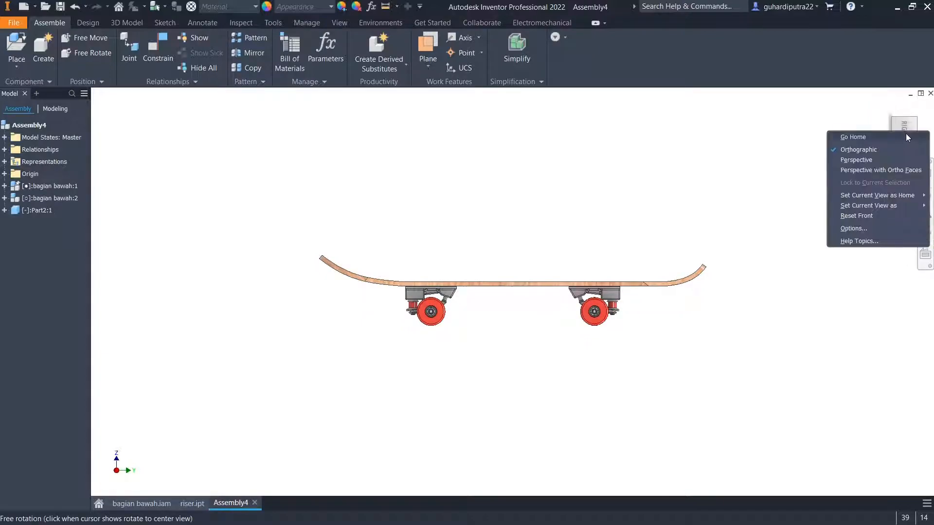
click(858, 216)
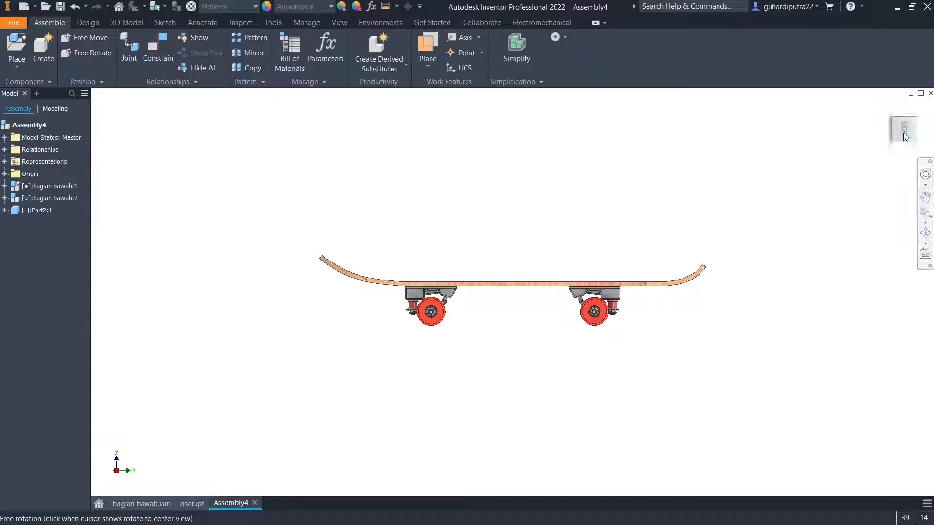
right_click(904, 133)
click(864, 218)
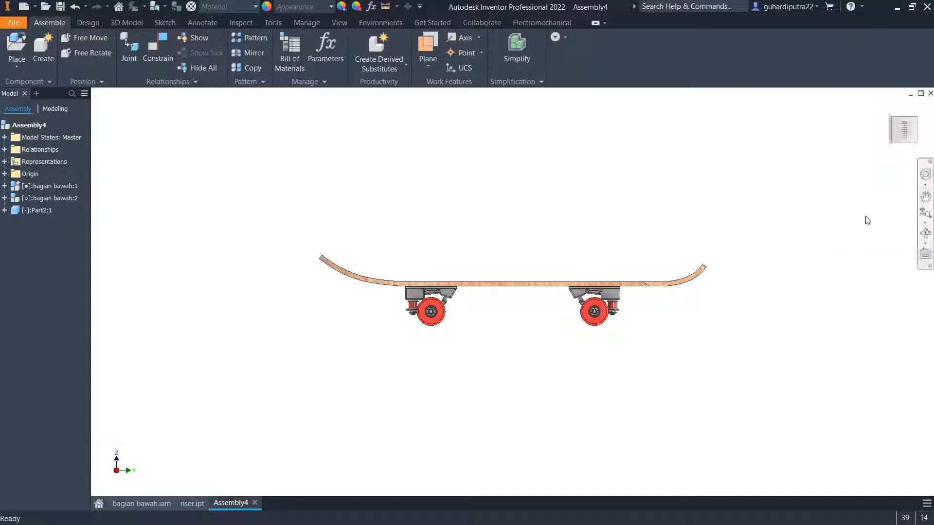
Set an isometric view showing the deck's top as the home view with the Fit to View option
click(894, 126)
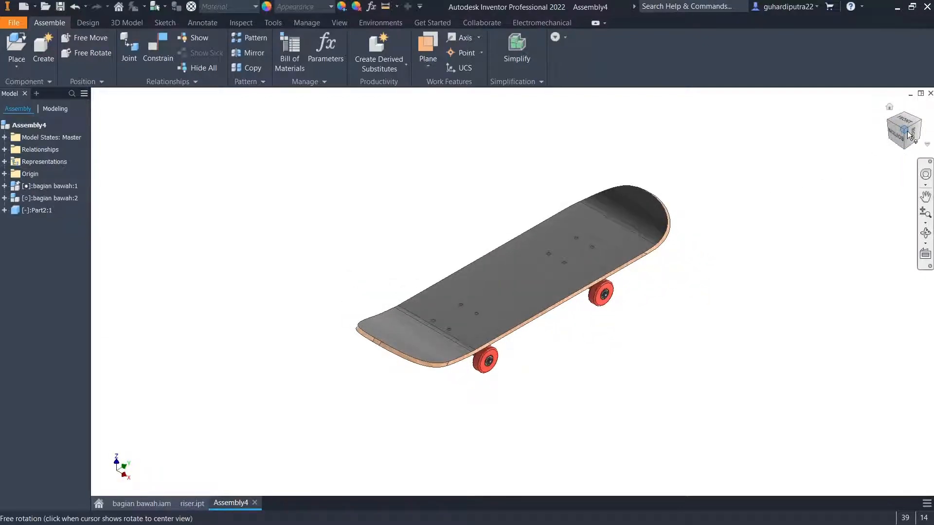
right_click(908, 135)
mouse_move(863, 199)
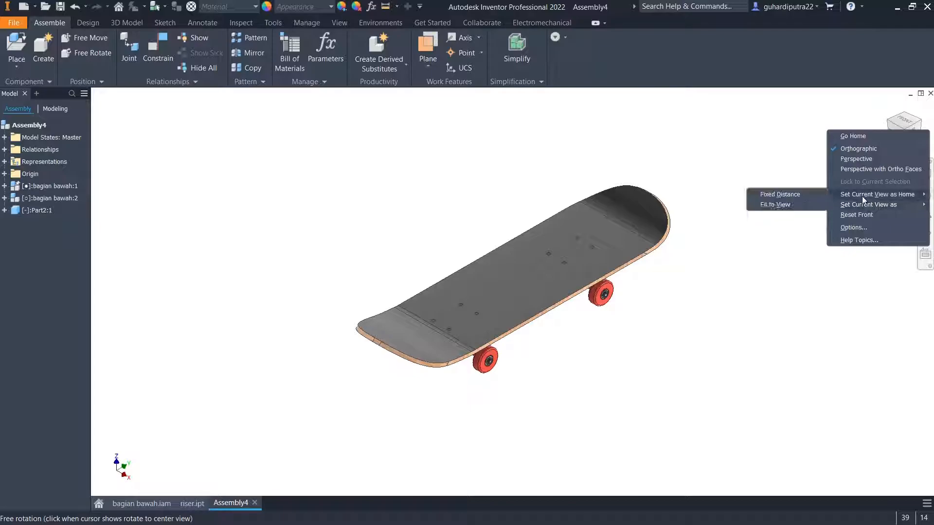
click(790, 204)
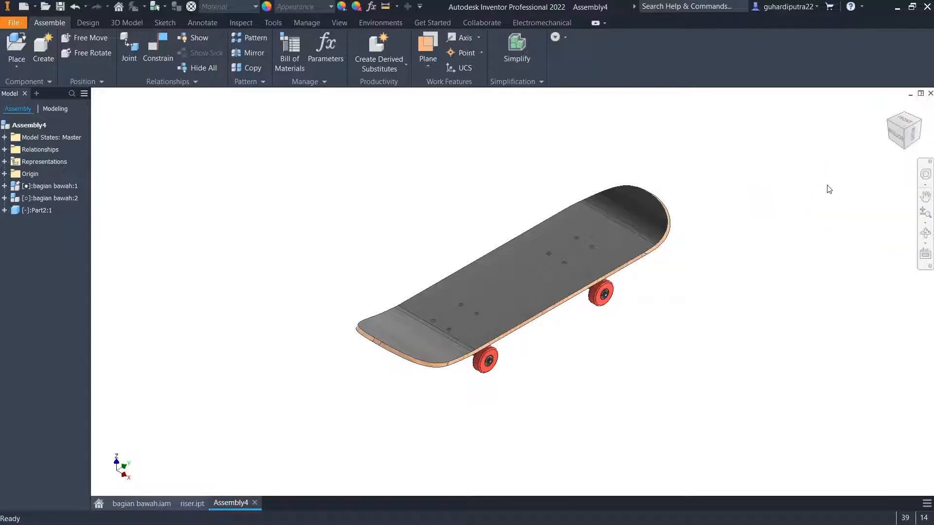
Define the skateboard's straight side view as the Front view
click(903, 131)
right_click(904, 133)
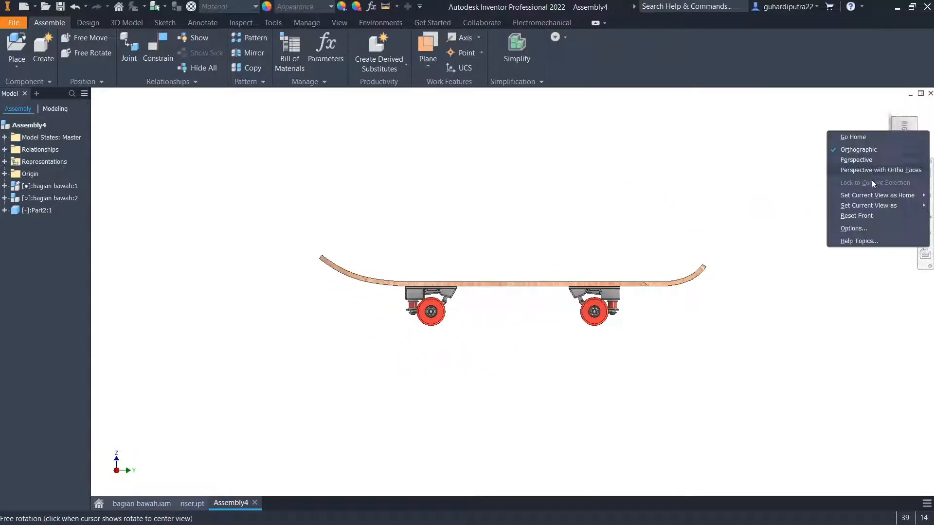
mouse_move(856, 205)
click(798, 215)
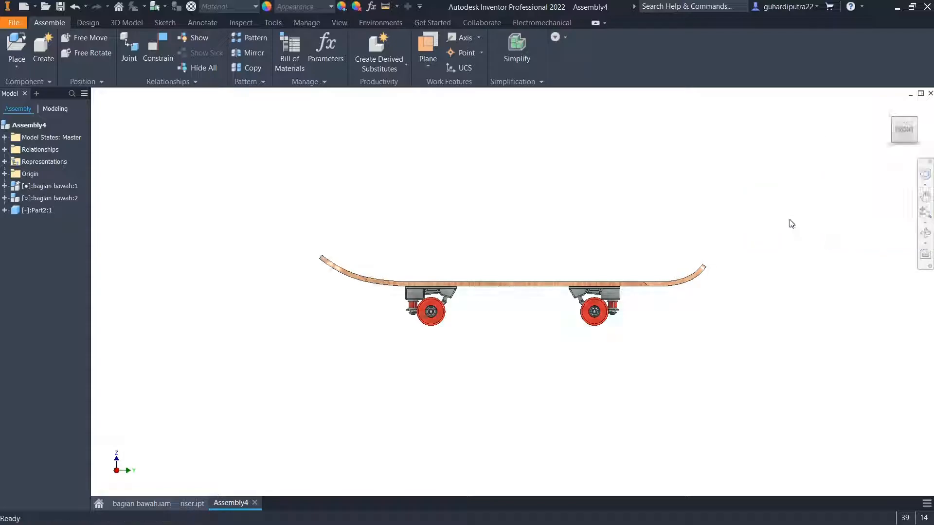
Examine the assembled skateboard from the front, left, back and angled views to check the trucks under the deck
click(925, 212)
drag(798, 227, 799, 256)
right_click(792, 241)
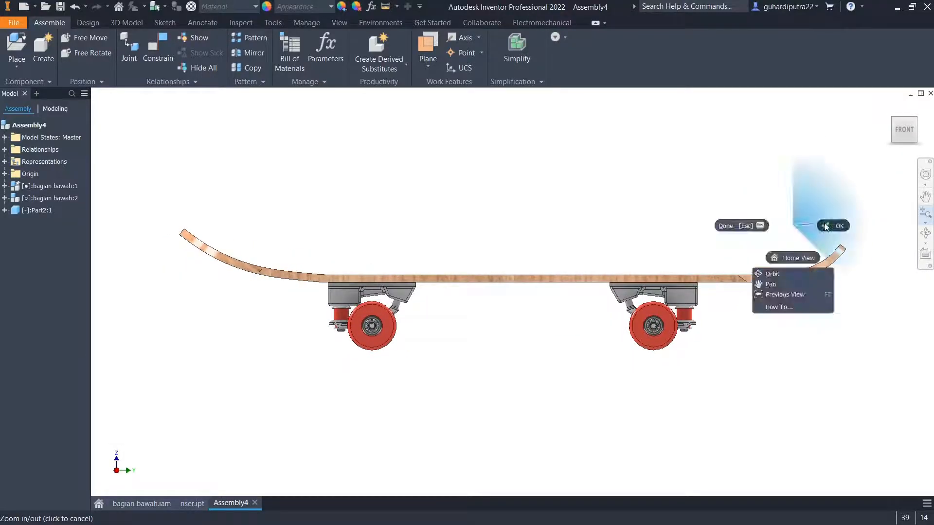
click(831, 225)
click(885, 137)
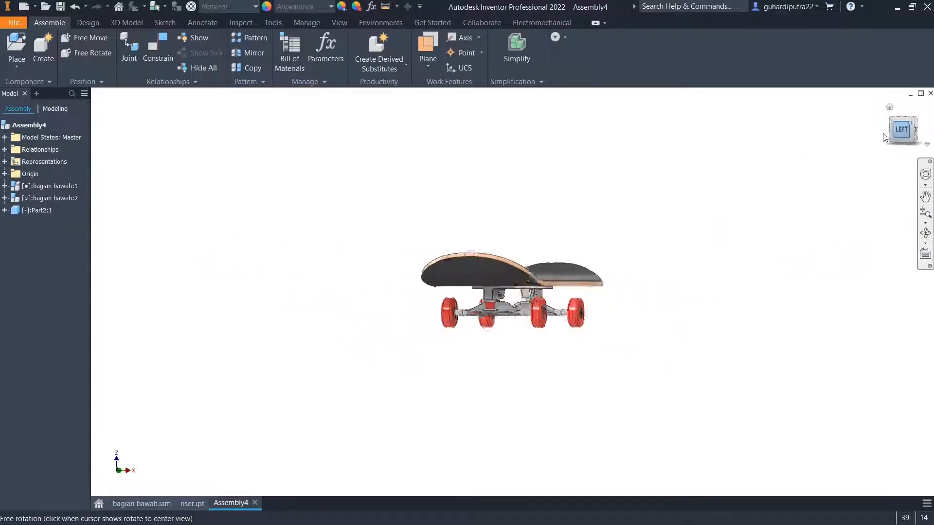
click(925, 212)
drag(709, 227, 715, 308)
right_click(714, 310)
click(731, 298)
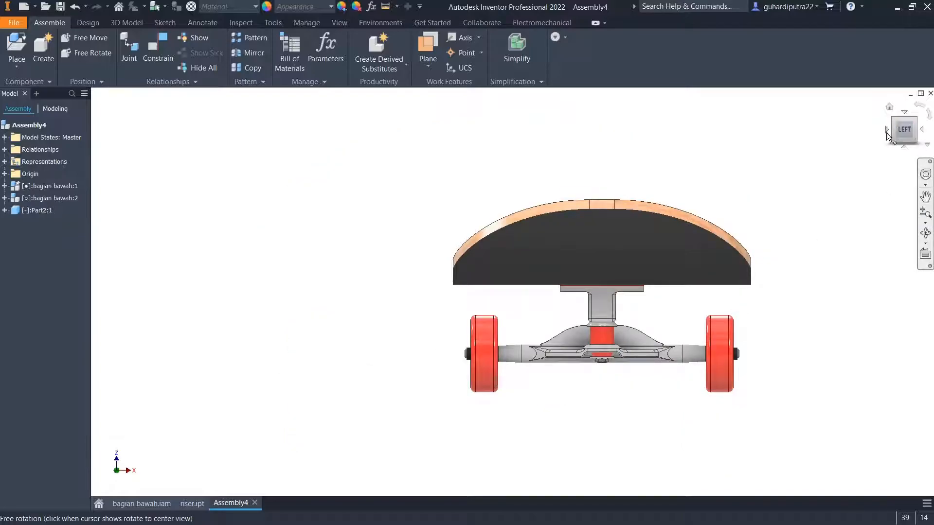
click(887, 132)
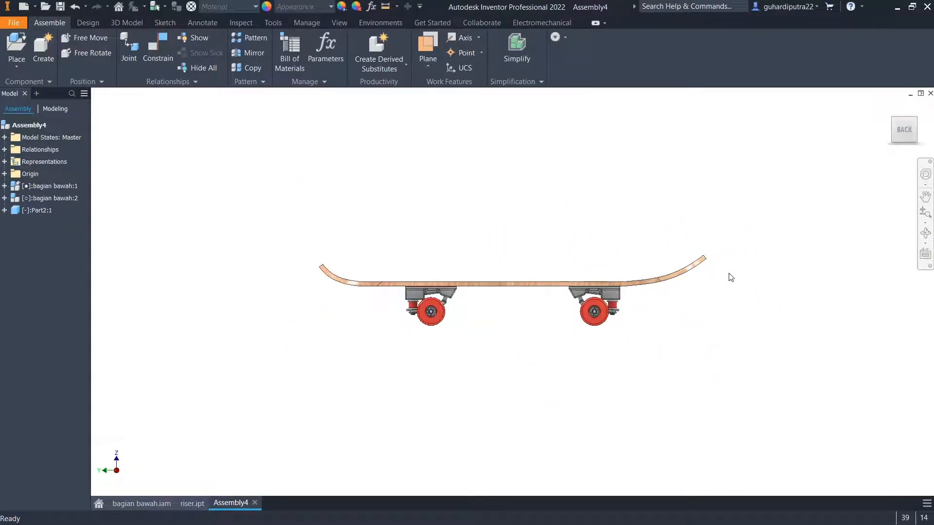
key(F4)
drag(547, 265, 542, 309)
key(F4)
drag(494, 329, 606, 378)
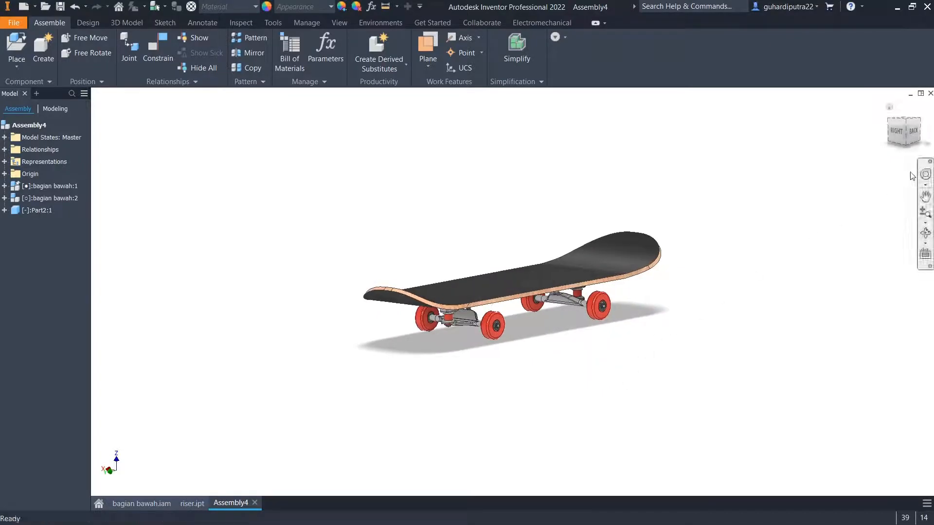
scroll(619, 259, down, 6)
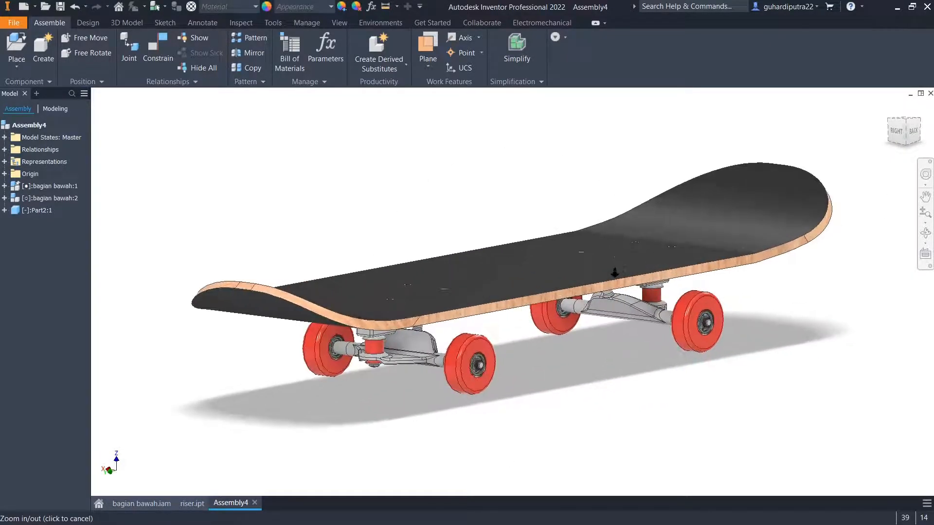
key(F4)
drag(620, 261, 628, 294)
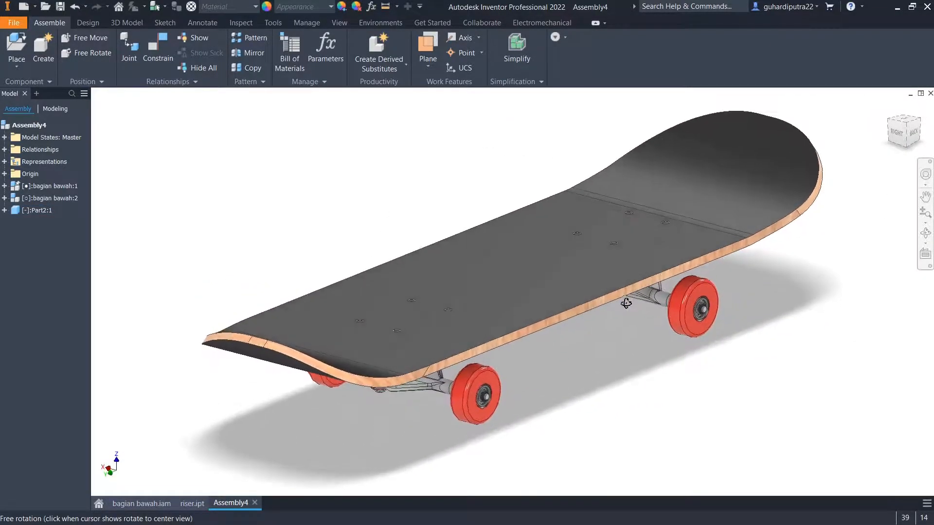
right_click(833, 309)
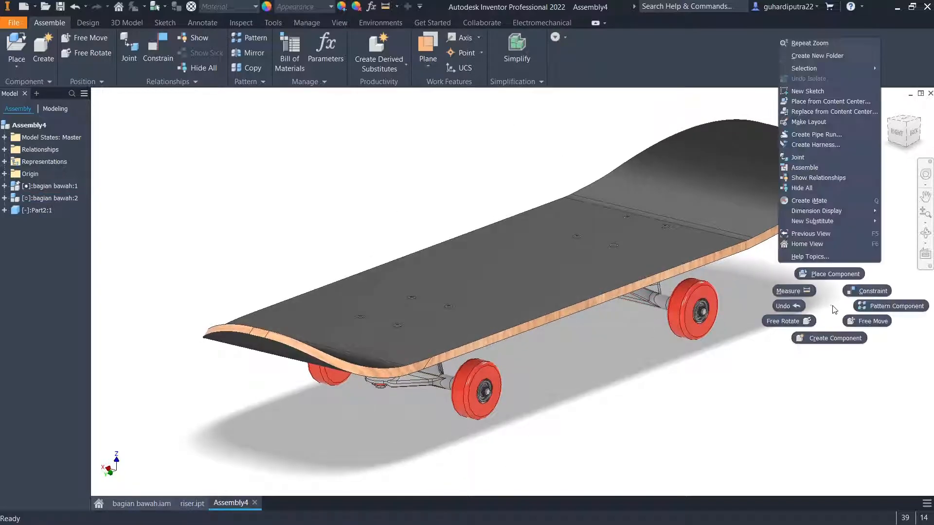
key(Escape)
Search the Content Center for "screw ISO 14584" and pick Screw ISO 14584:2011(E) for placement
click(25, 68)
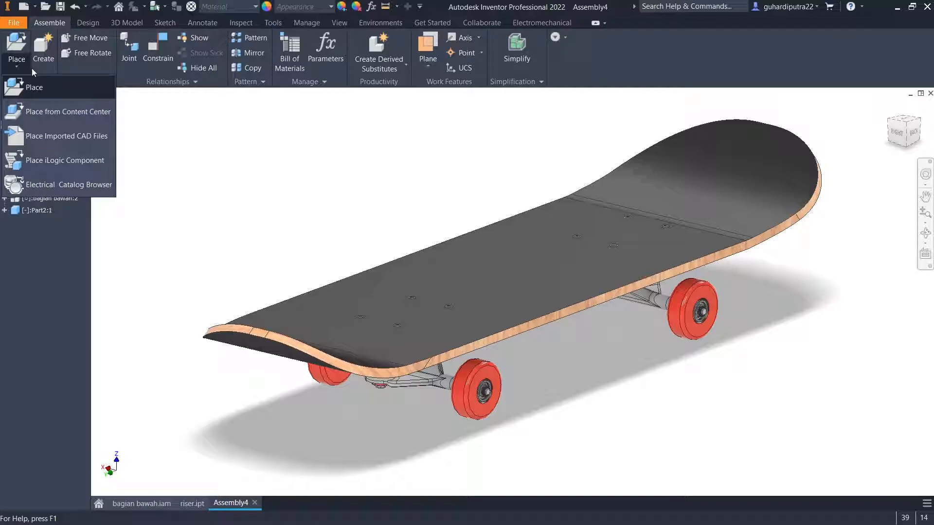
click(39, 112)
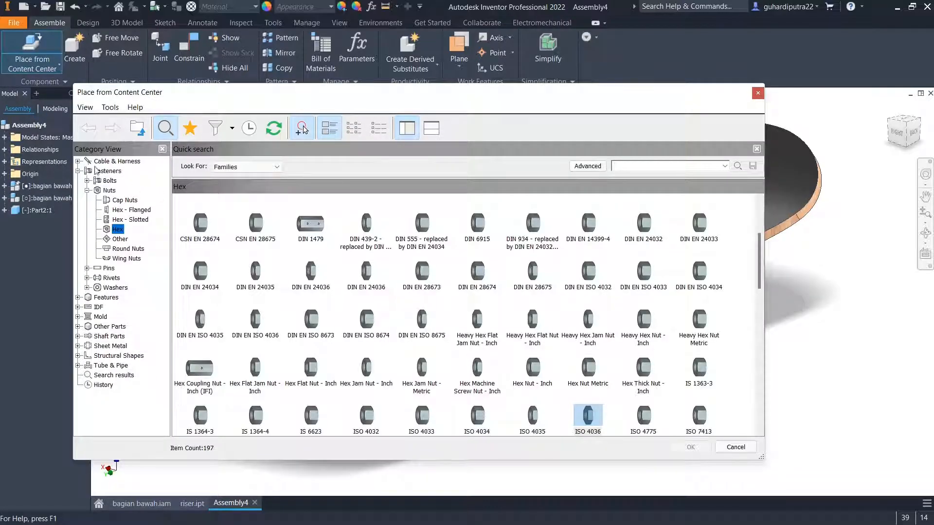
click(626, 164)
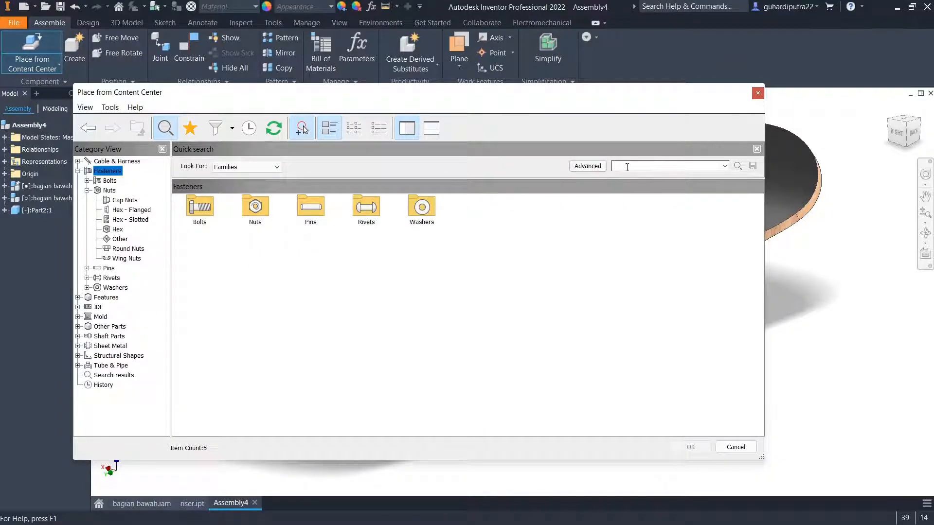
text(screw)
key(Caps_Lock)
text(ISO)
key(Caps_Lock)
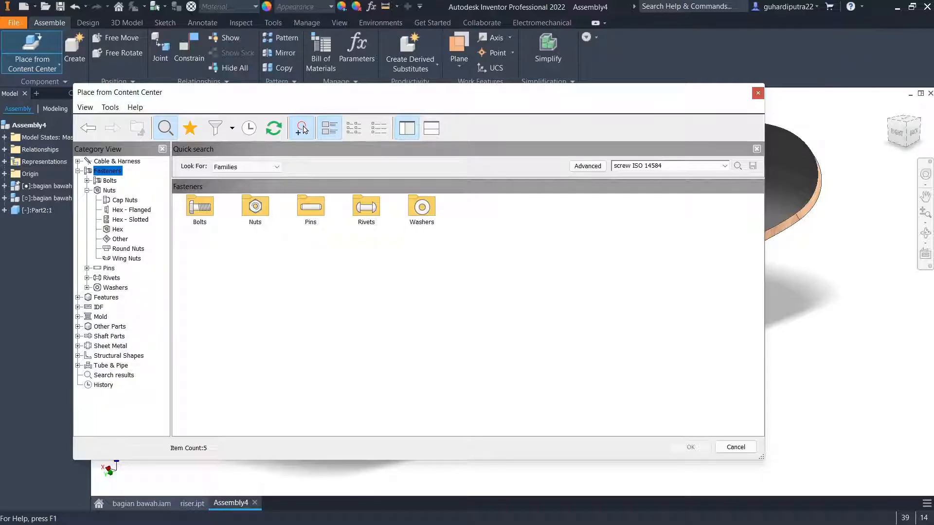
click(738, 167)
click(212, 219)
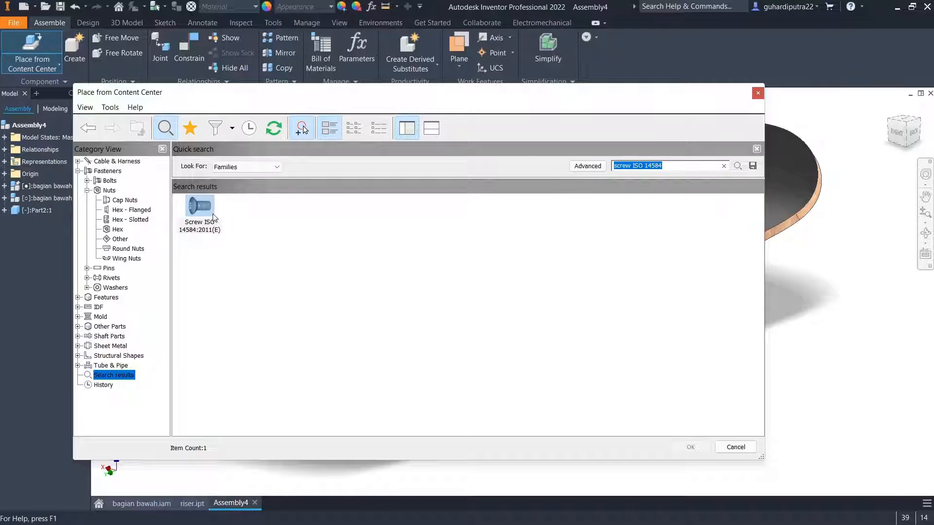
click(684, 447)
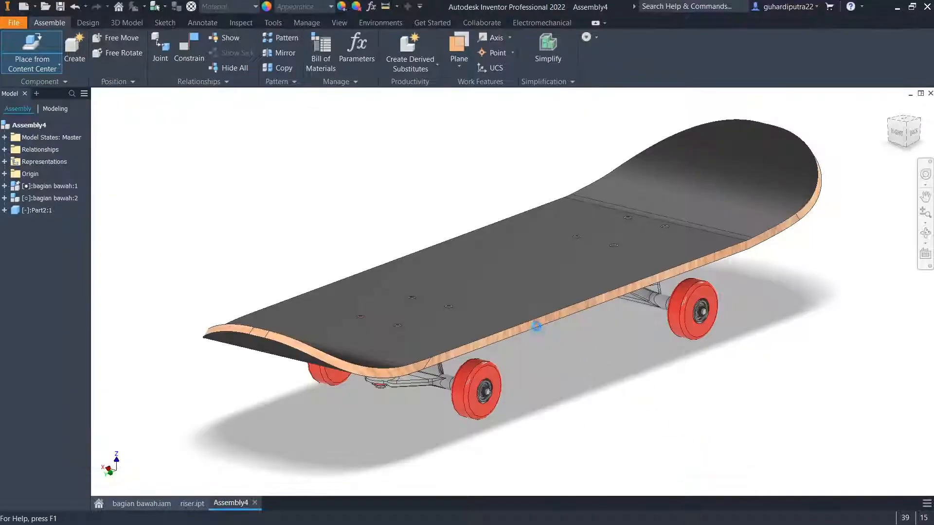
Place the screw in the deck mounting hole nearest the wood edge and corner, with a nominal length of 30 mm
shift+middle_drag(526, 303, 495, 307)
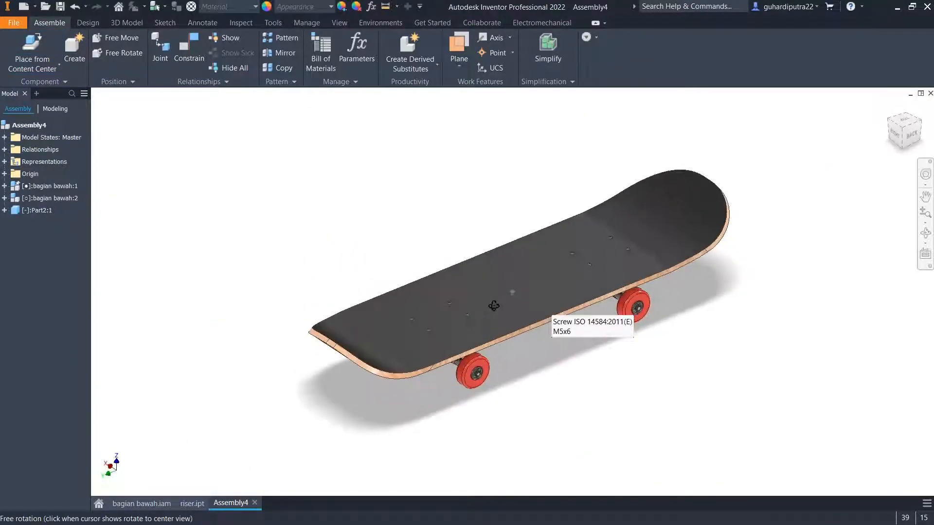
scroll(437, 331, up, 5)
scroll(414, 350, up, 3)
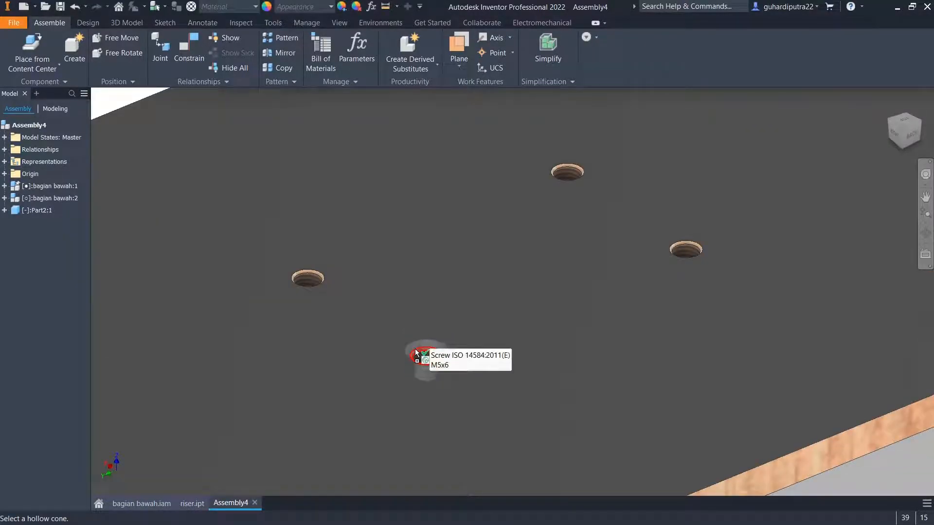
click(416, 353)
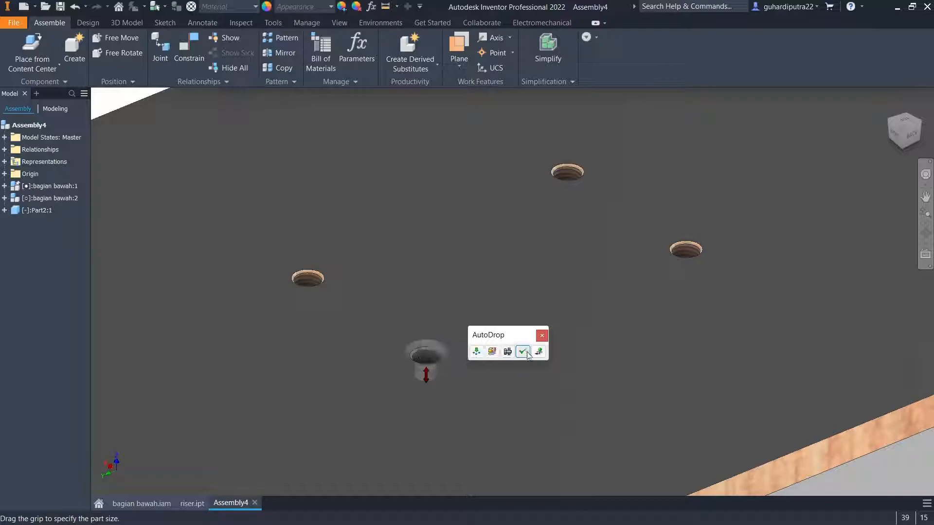
click(491, 353)
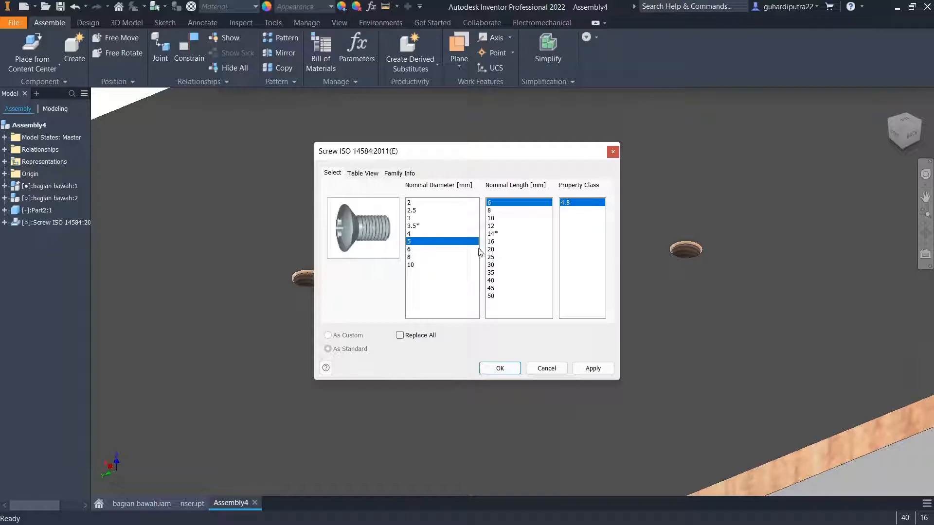
click(492, 265)
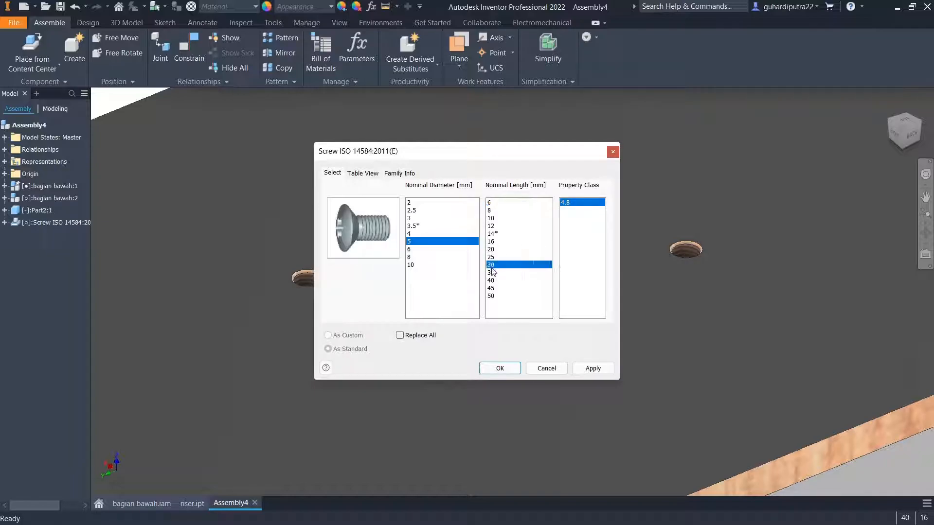
click(500, 368)
Resize the placed screw to a nominal diameter of 6 mm and a nominal length of 14 mm
scroll(490, 322, down, 5)
shift+middle_drag(490, 325, 470, 356)
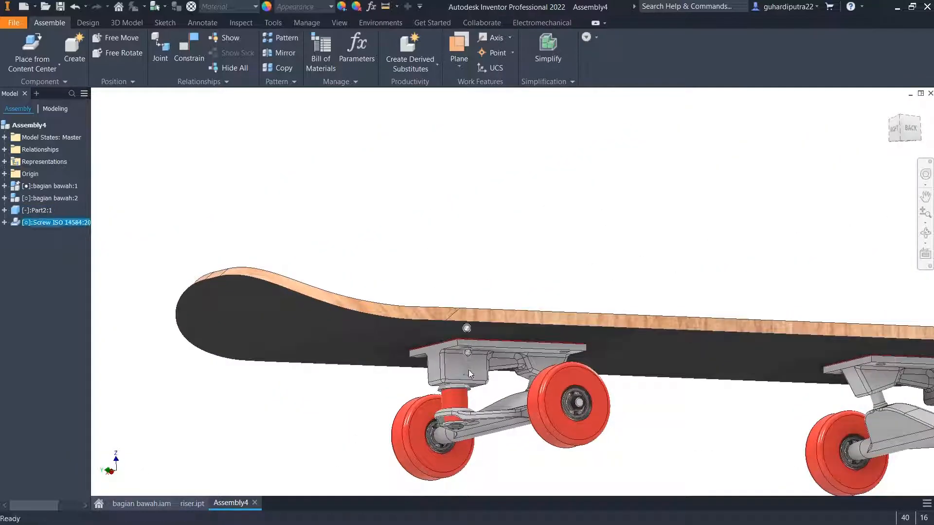
right_click(469, 370)
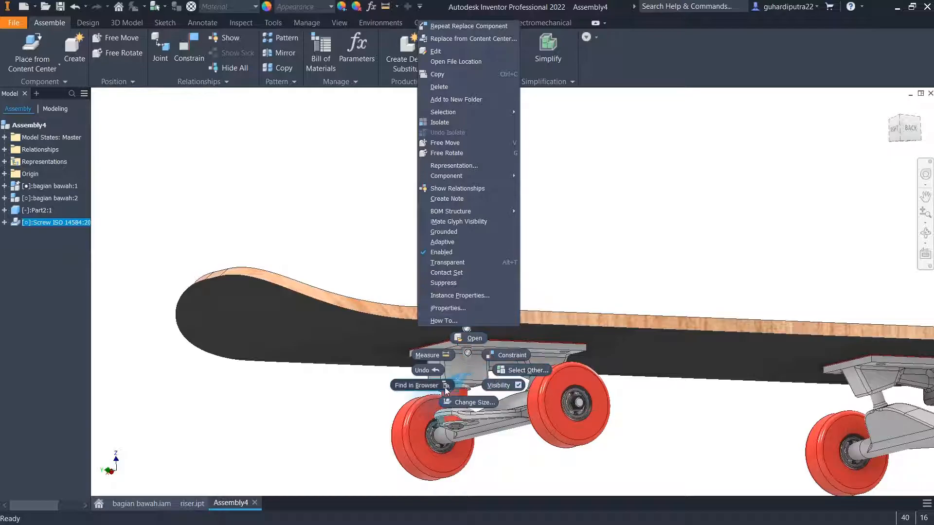
click(468, 402)
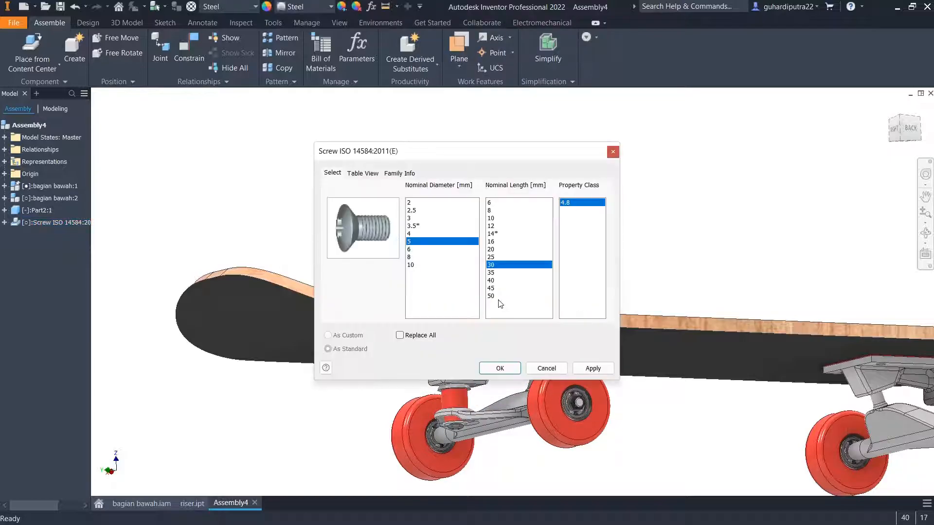
click(416, 250)
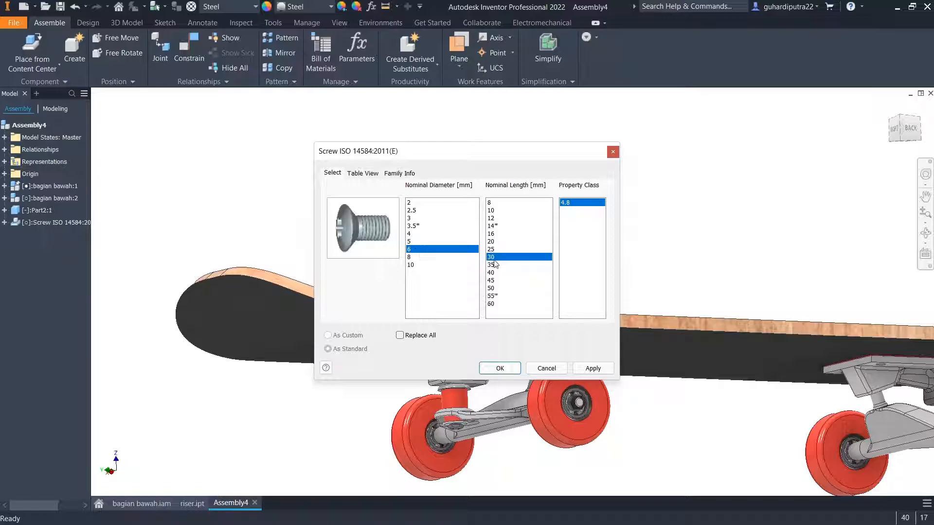
click(494, 234)
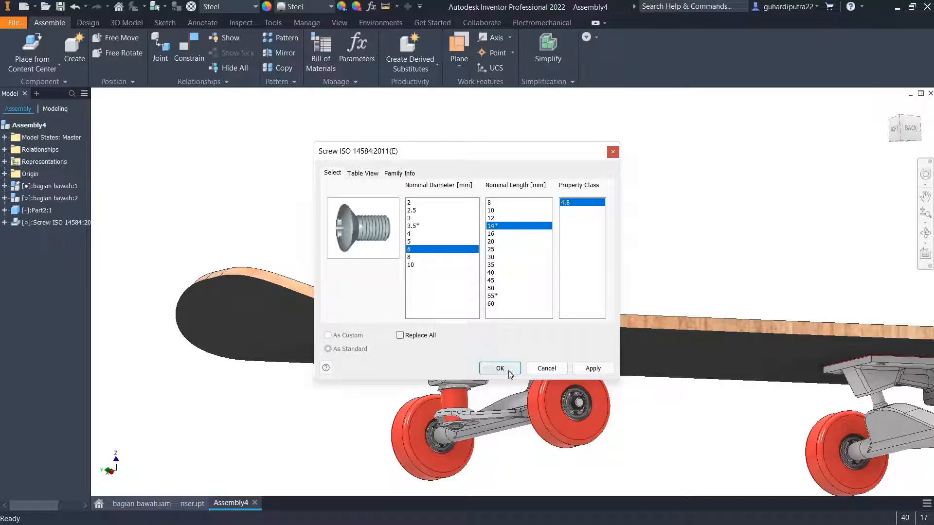
click(593, 368)
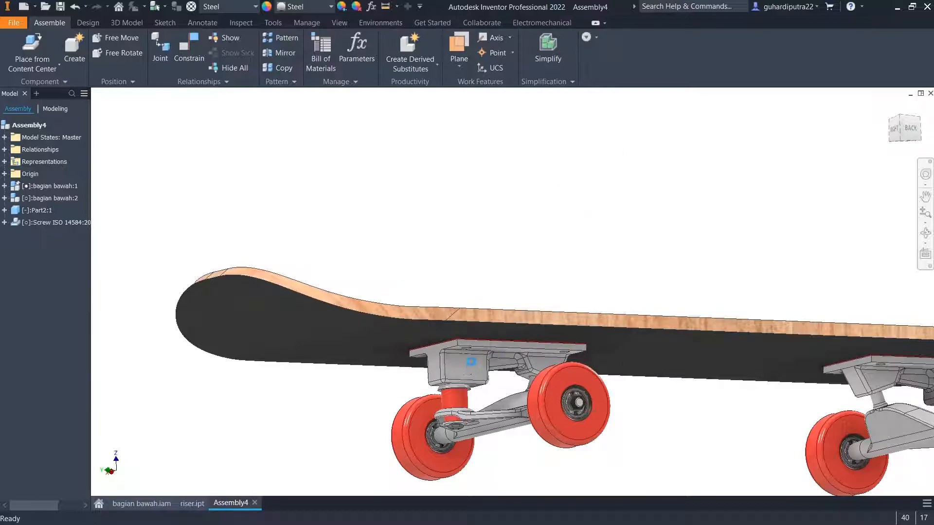
Try nominal lengths of 20 mm and 16 mm on the screw, viewing the truck from below
click(491, 242)
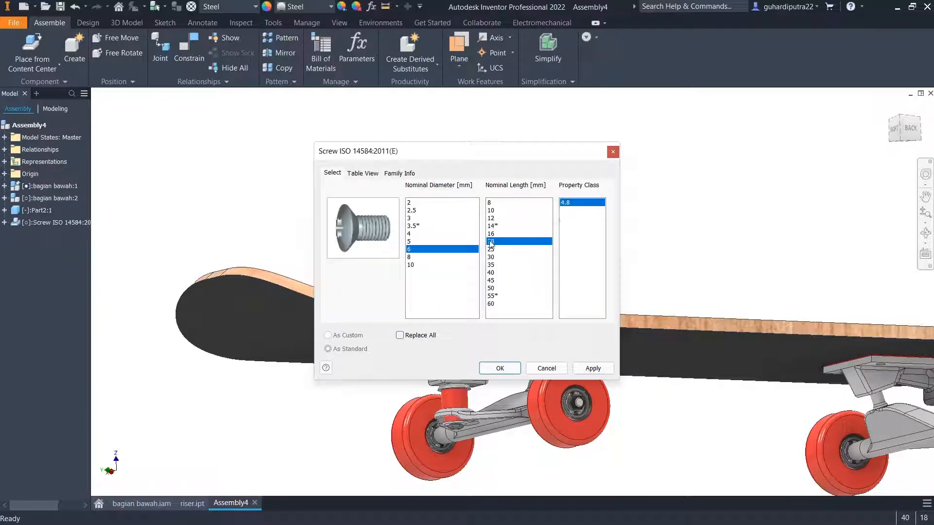
click(588, 366)
shift+middle_drag(488, 348, 488, 315)
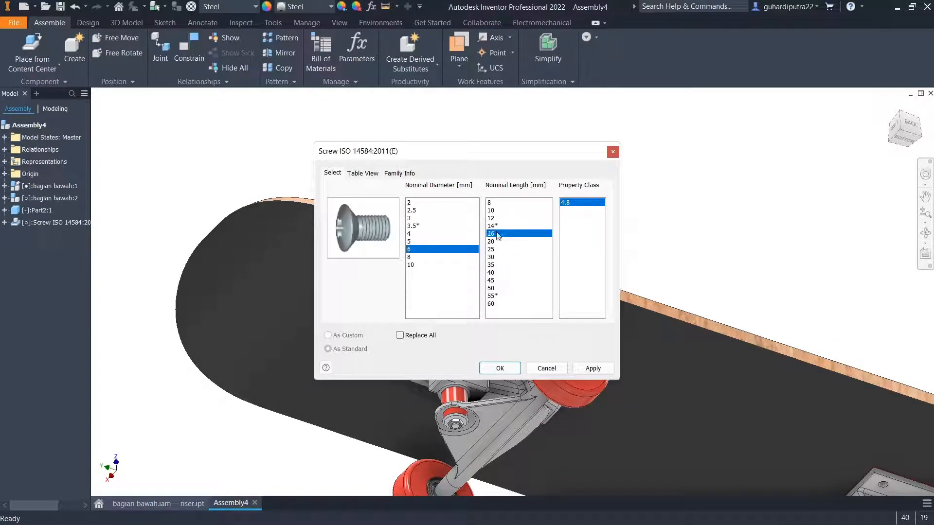
click(595, 368)
Set the screw's nominal length to 20 mm and check its fit from below and above the deck
drag(511, 152, 817, 126)
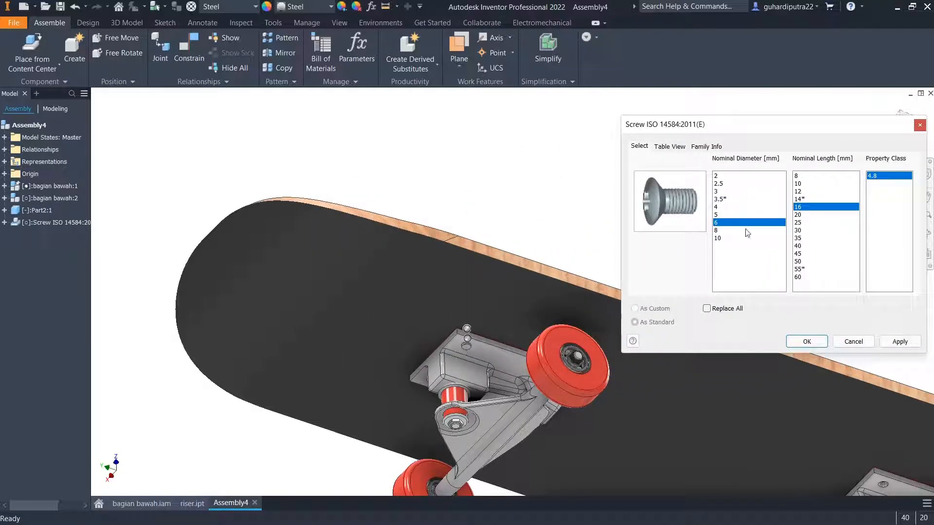
click(798, 215)
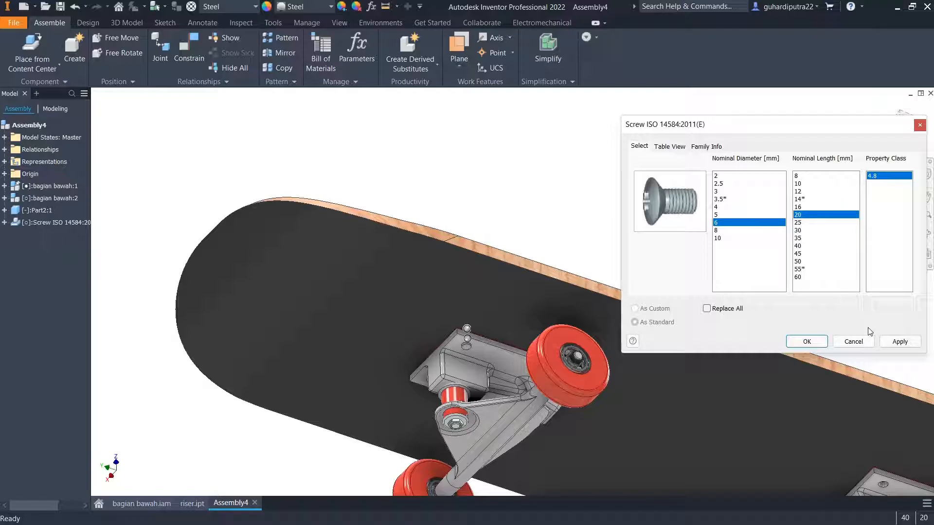
click(807, 342)
shift+middle_drag(455, 420, 511, 347)
scroll(510, 347, down, 3)
shift+middle_drag(573, 315, 558, 334)
scroll(504, 340, up, 5)
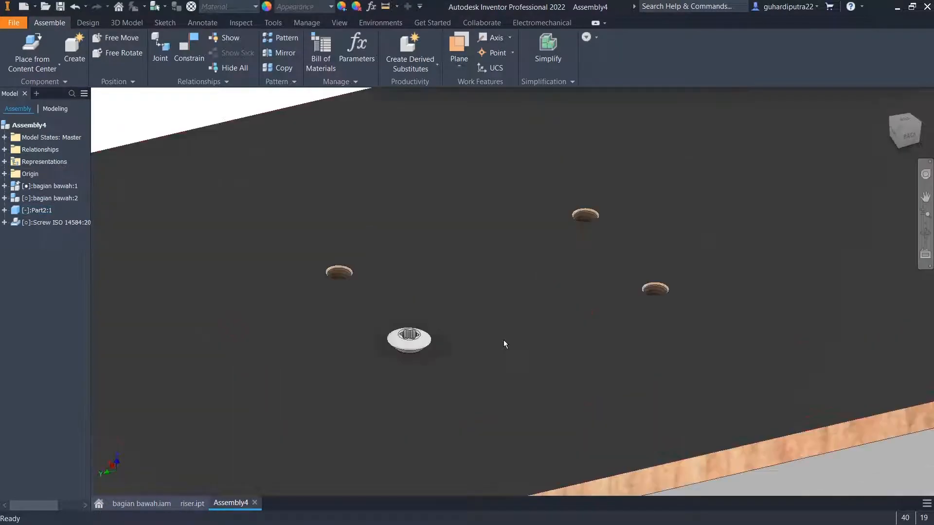
Place Screw ISO 14584:2011(E) M5x6 into all the remaining deck mounting holes at once with AutoDrop's multiple insertion
scroll(437, 339, down, 2)
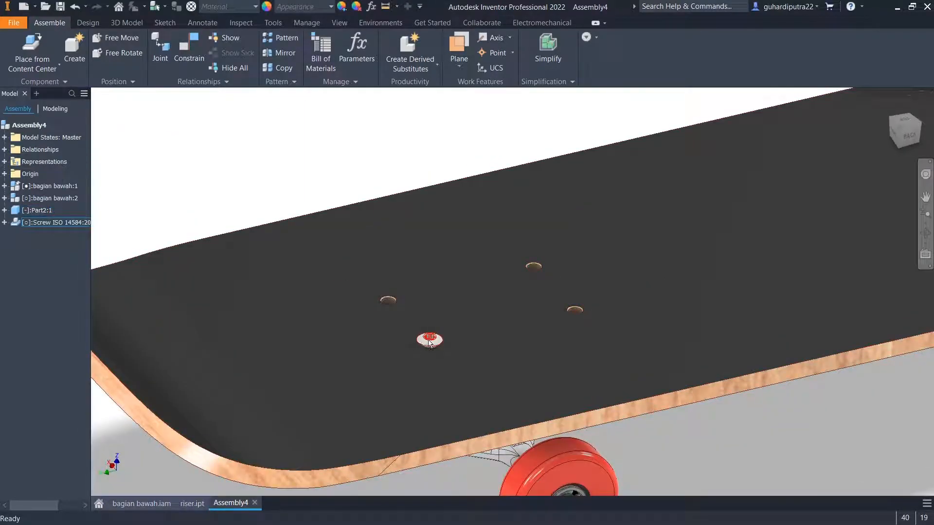
scroll(360, 210, down, 3)
shift+middle_drag(387, 236, 349, 215)
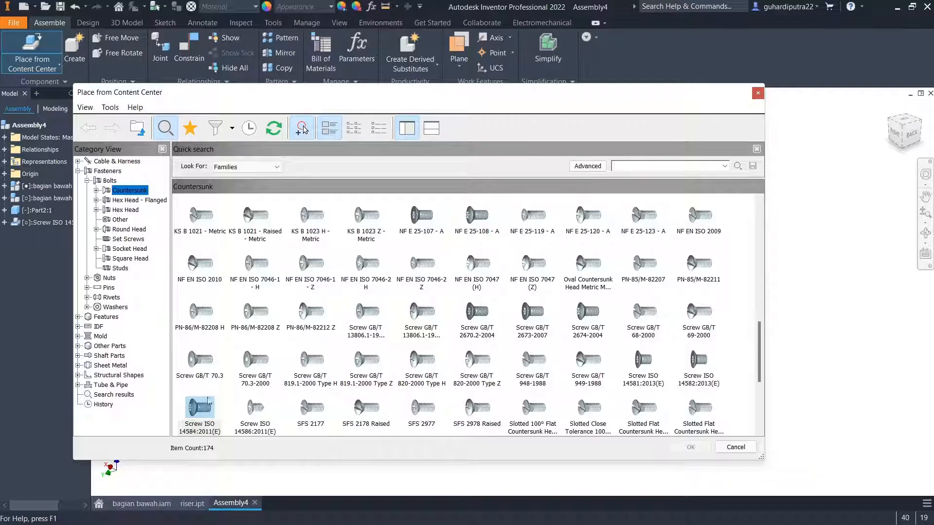
double_click(198, 413)
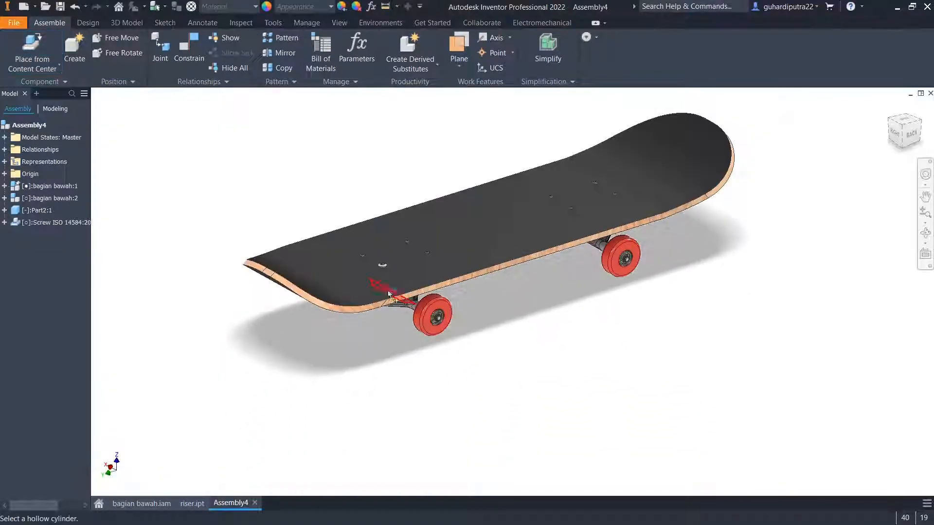
scroll(360, 248, up, 10)
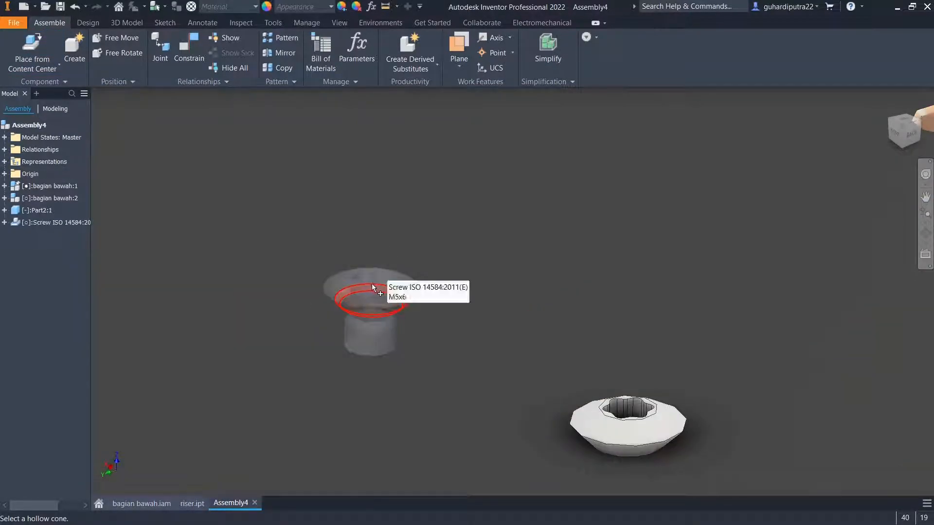
click(371, 285)
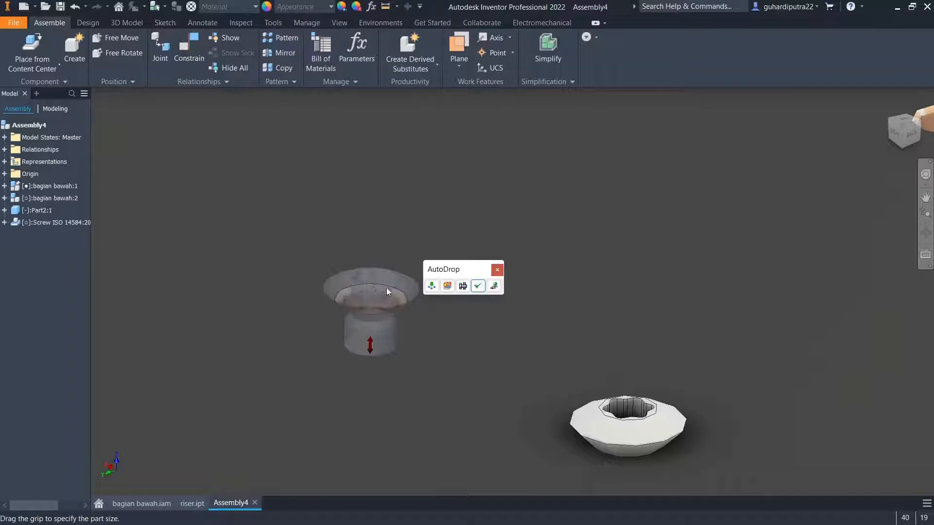
click(431, 287)
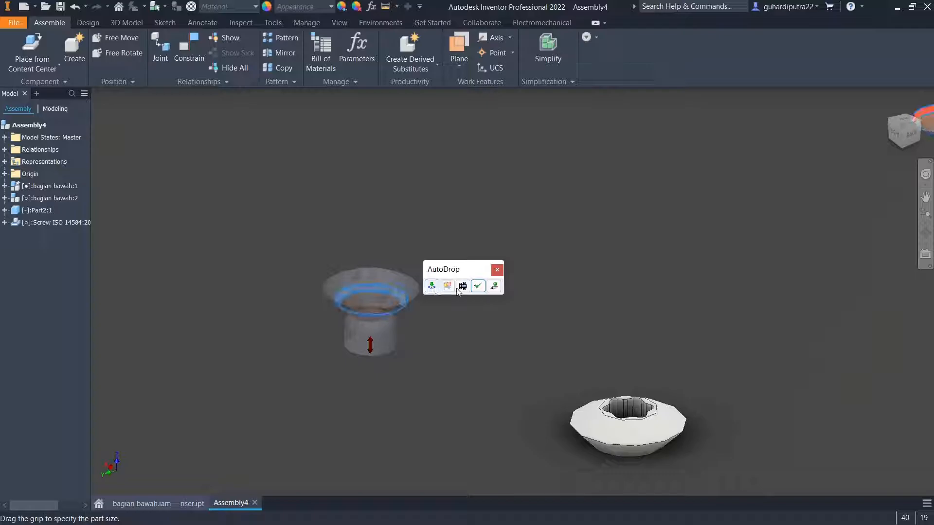
scroll(596, 296, down, 6)
middle_drag(749, 277, 567, 332)
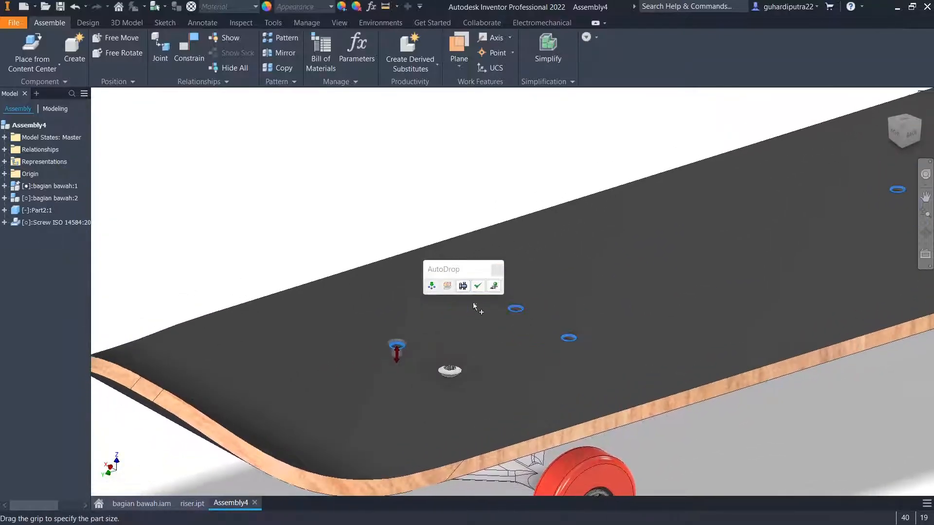
click(478, 286)
right_click(385, 233)
click(412, 268)
Resize the screw next to the first one, toward the deck's tip, to 6 mm diameter and 20 mm length
right_click(397, 343)
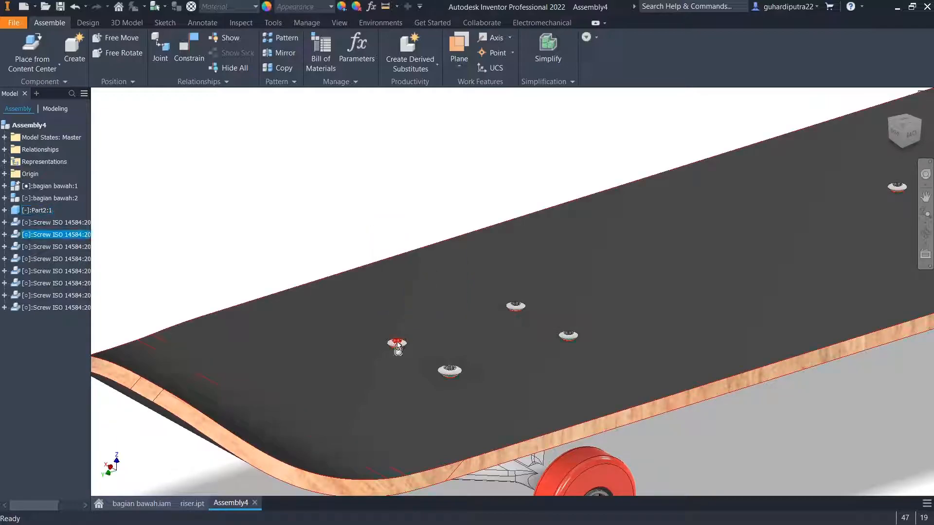
click(389, 202)
click(417, 249)
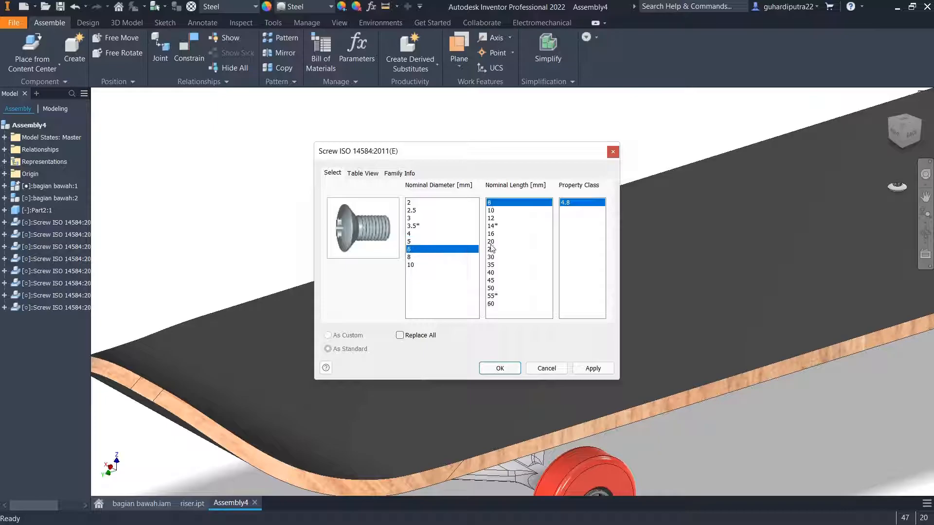
click(493, 241)
click(500, 368)
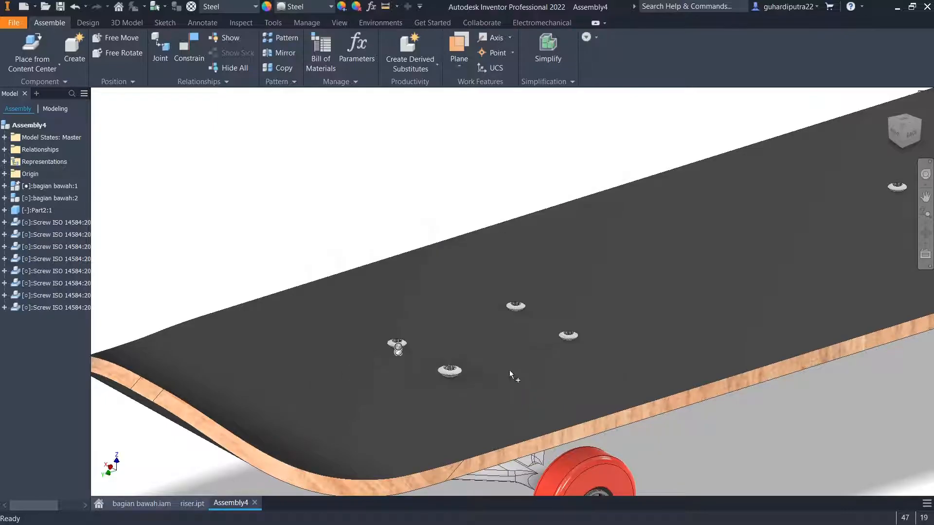
Resize the screw in the same truck's hole diagonally opposite the first screw to 6 mm diameter and 20 mm length
right_click(518, 308)
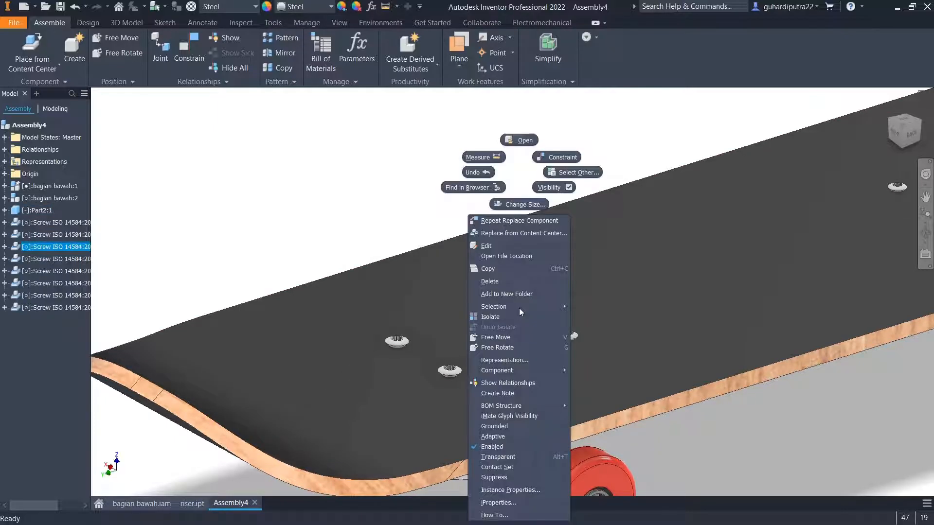
click(506, 206)
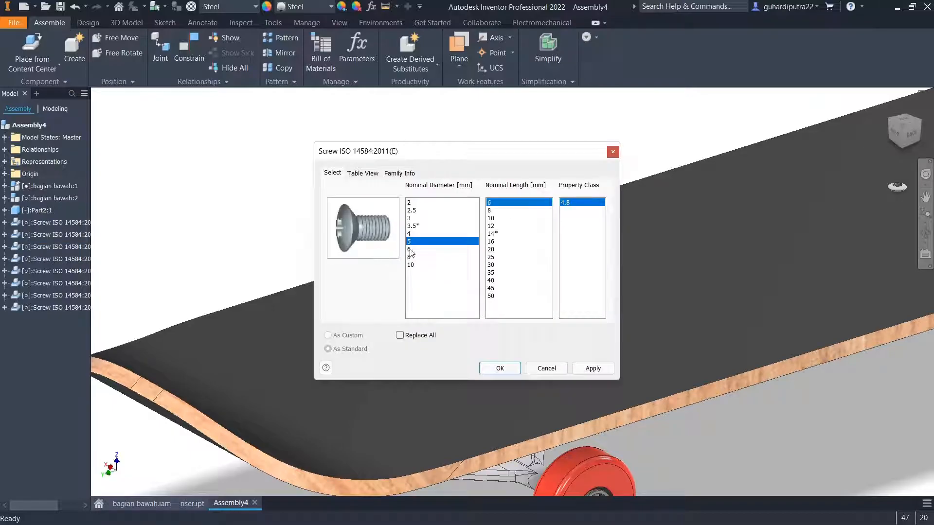
click(411, 250)
click(499, 242)
click(593, 368)
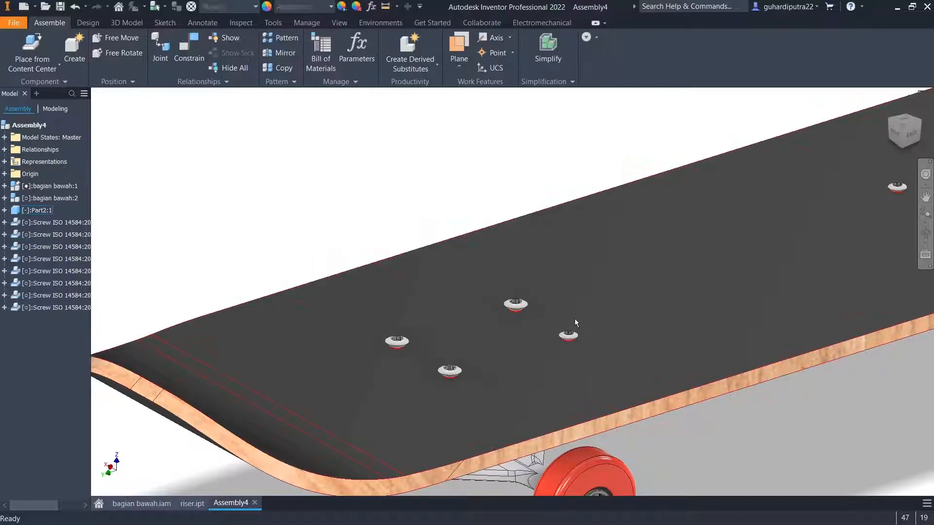
Resize the last undersized screw of the first truck's group to 6 mm diameter and 20 mm length
click(569, 335)
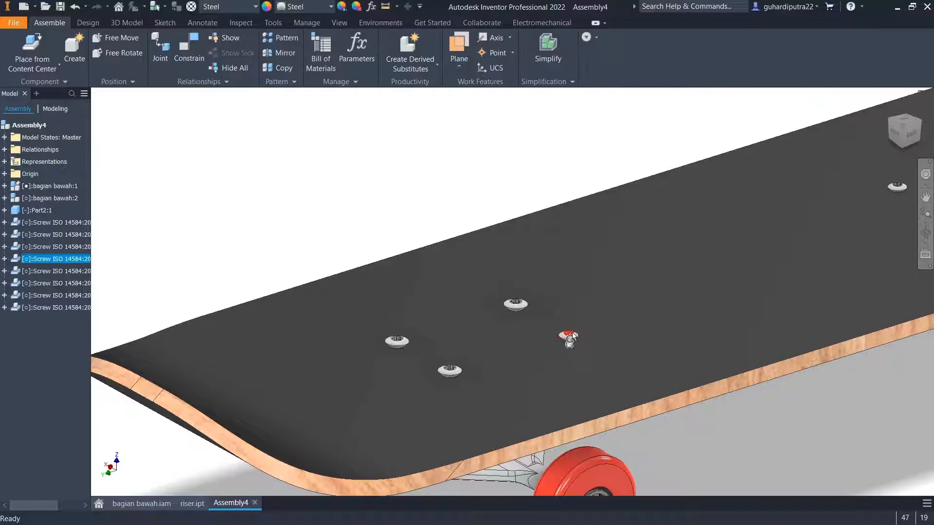
right_click(574, 334)
click(568, 205)
click(437, 249)
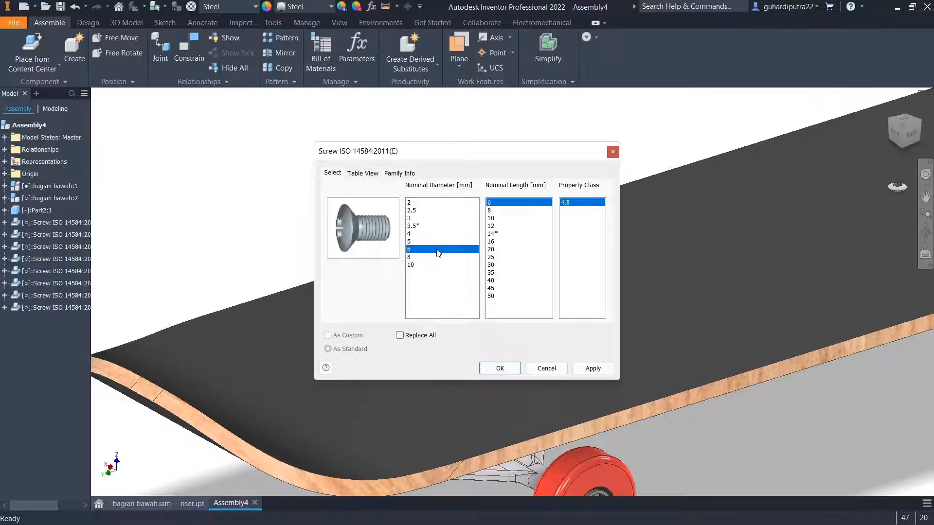
click(491, 241)
click(593, 369)
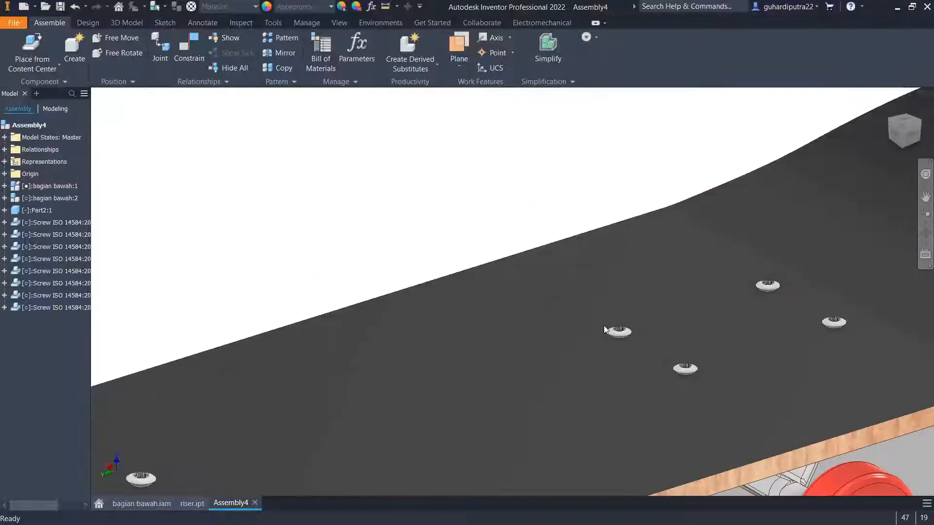
Resize the other truck's screw nearest mid-deck on the far side to 6 mm diameter and 20 mm length
right_click(616, 331)
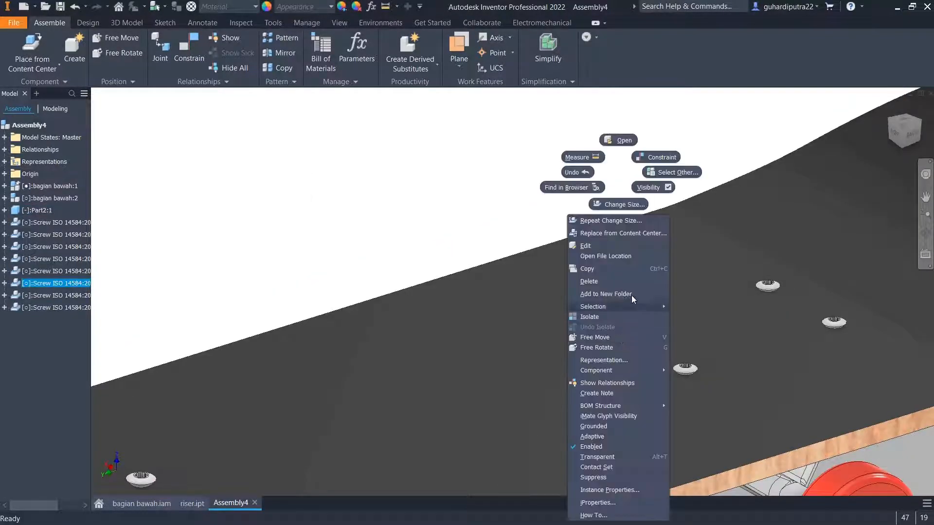
click(622, 205)
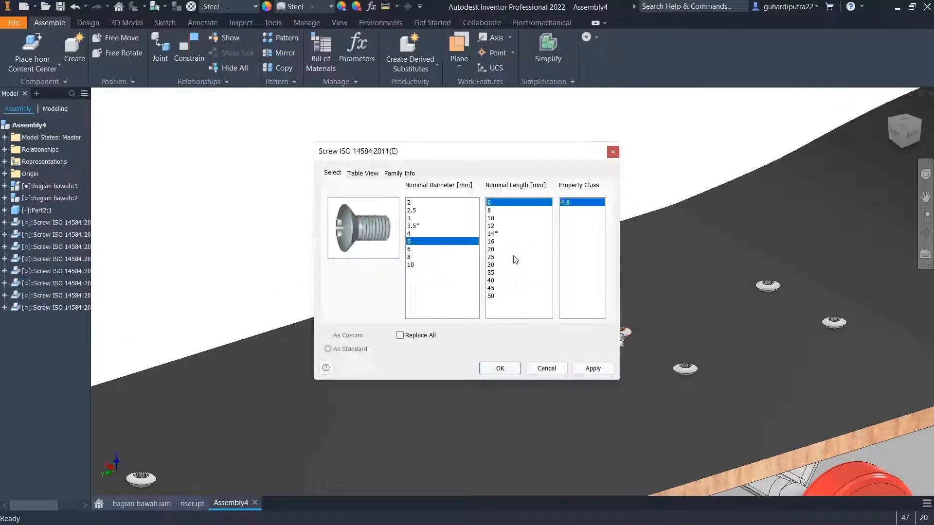
click(442, 250)
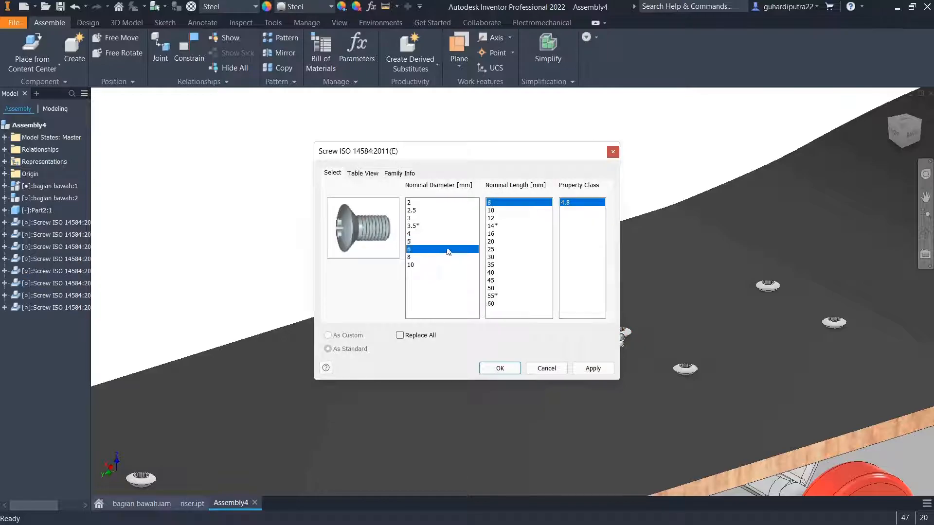
click(494, 242)
click(593, 369)
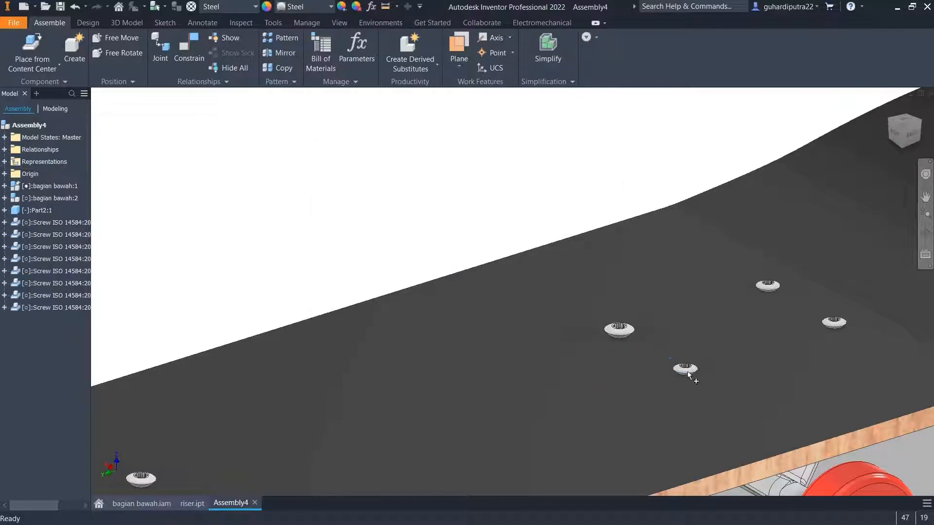
click(500, 368)
Resize the second truck's mid-deck-side screw on the near side to 6 mm diameter and 20 mm length
click(685, 370)
right_click(685, 369)
click(681, 401)
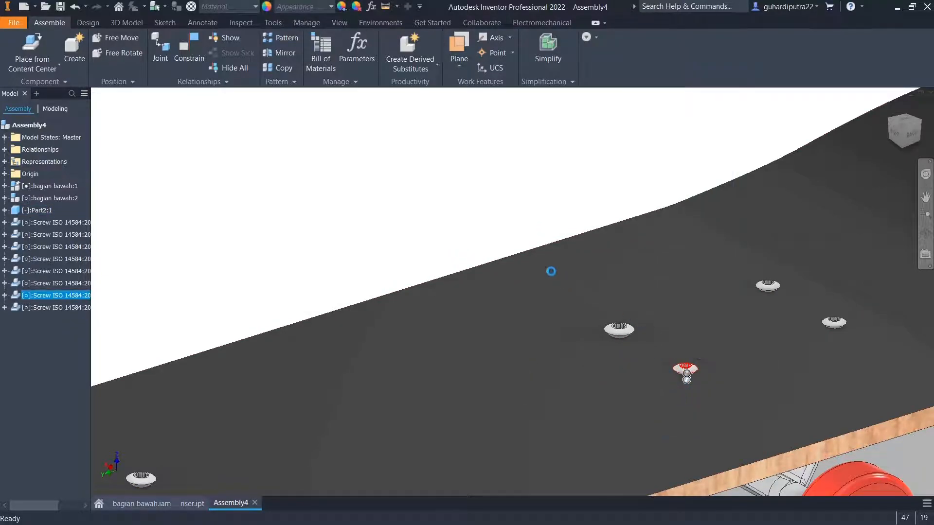
click(424, 250)
click(490, 242)
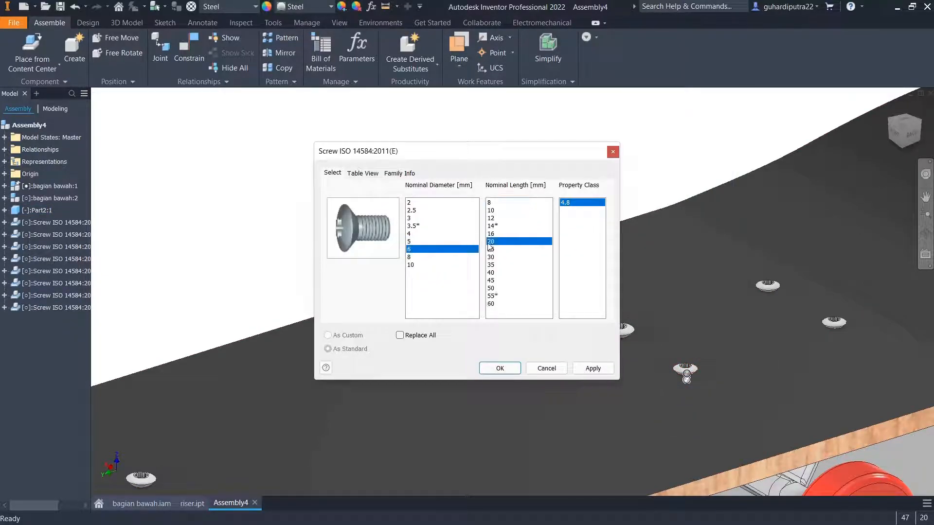
click(594, 369)
click(594, 369)
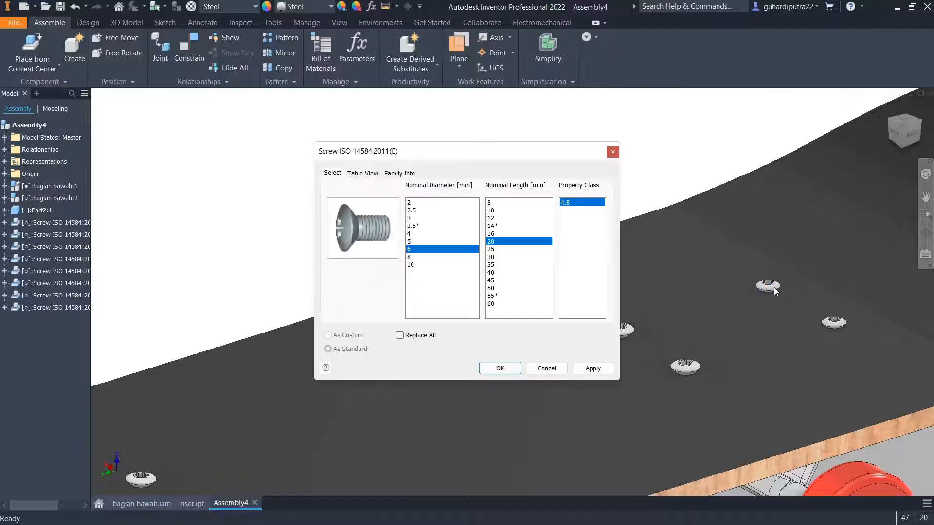
click(551, 368)
Resize the second truck's far-side screw toward the deck's tip to 6 mm diameter and 20 mm length
right_click(766, 288)
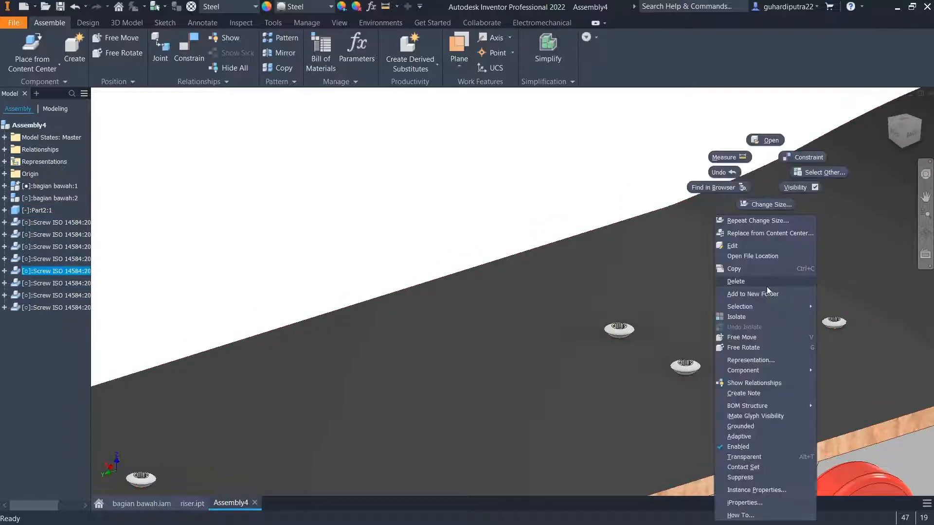
click(760, 207)
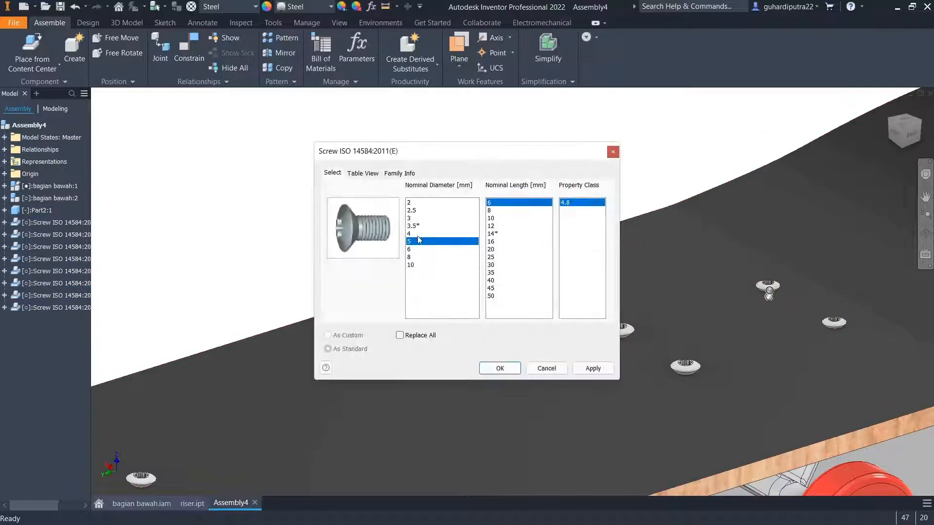
click(415, 250)
click(494, 246)
click(603, 369)
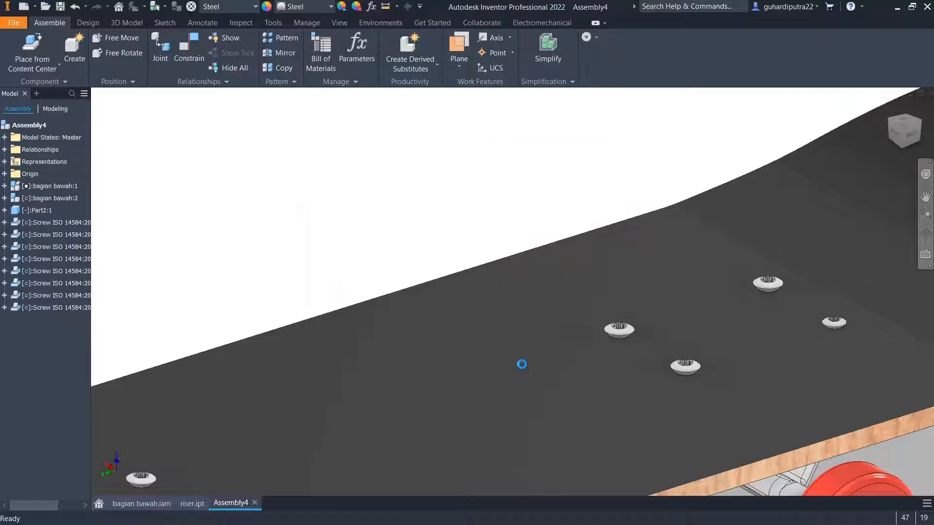
Resize the remaining near-side screw toward the deck's tip to 6 mm diameter and 20 mm length
right_click(834, 321)
click(841, 205)
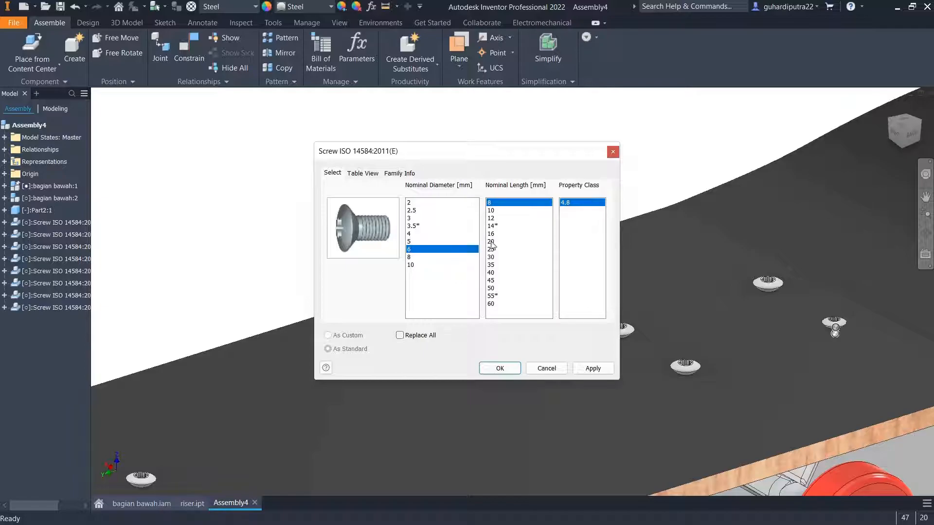
click(490, 249)
click(579, 368)
scroll(584, 360, down, 5)
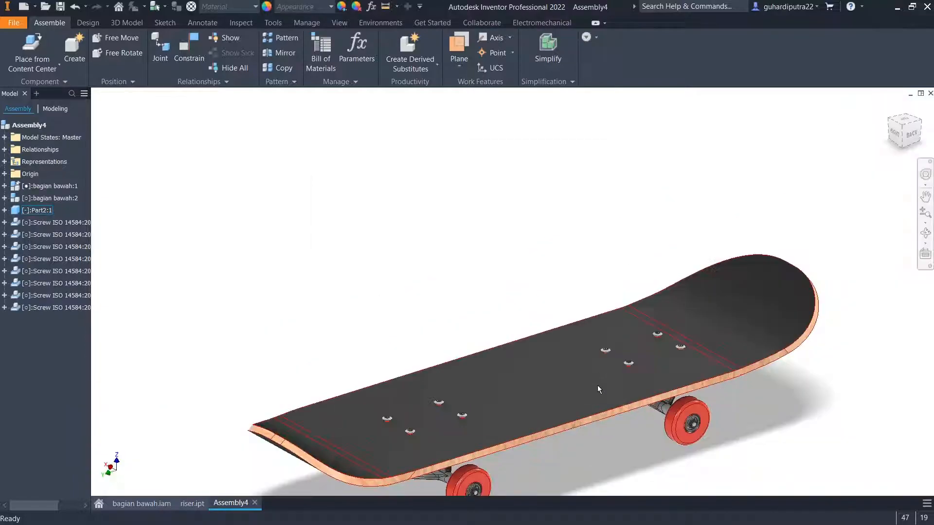
Choose the ISO 4035 hex nut from the Content Center for placement on the deck's underside
middle_drag(579, 414, 569, 379)
shift+middle_drag(479, 408, 422, 400)
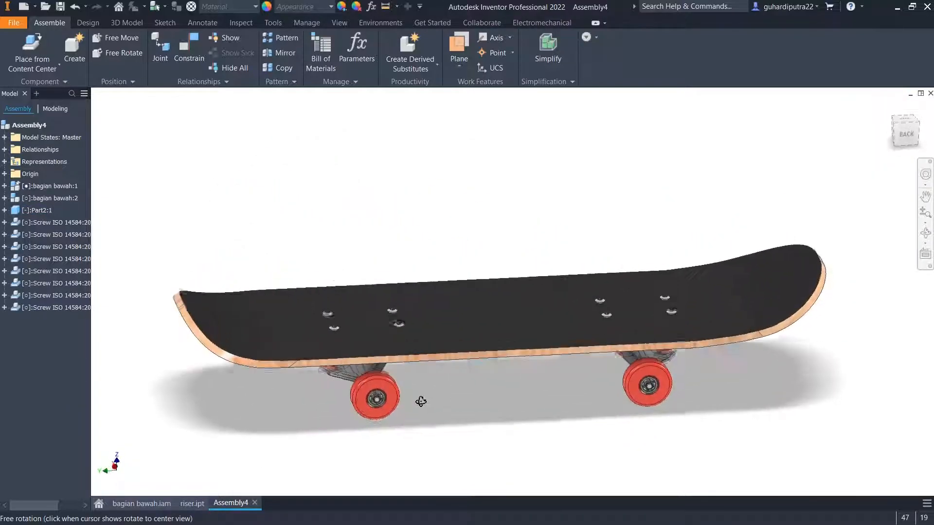
scroll(358, 345, up, 5)
scroll(363, 340, down, 3)
shift+middle_drag(366, 338, 360, 253)
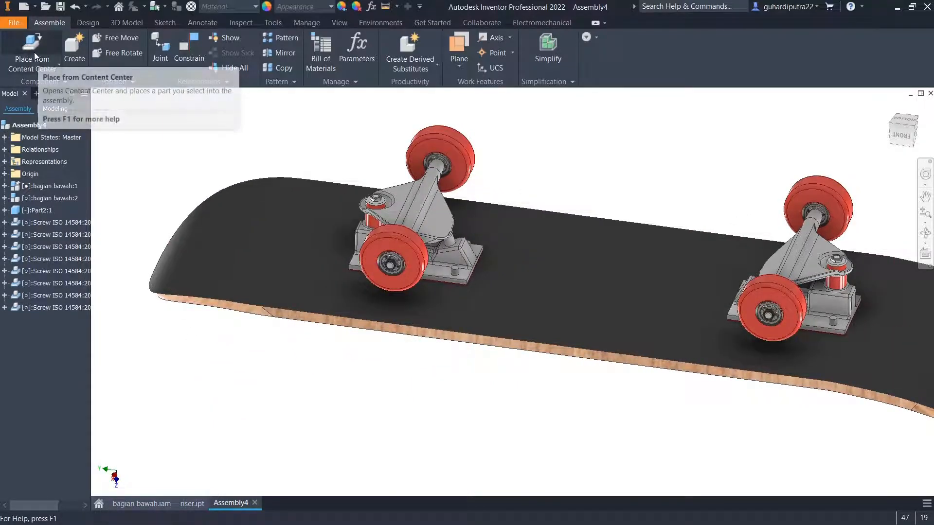
click(34, 52)
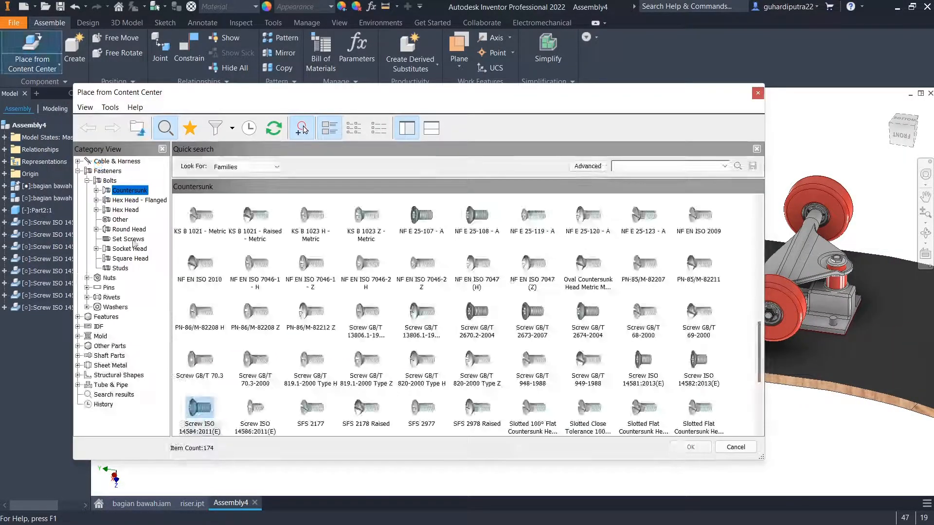
click(105, 279)
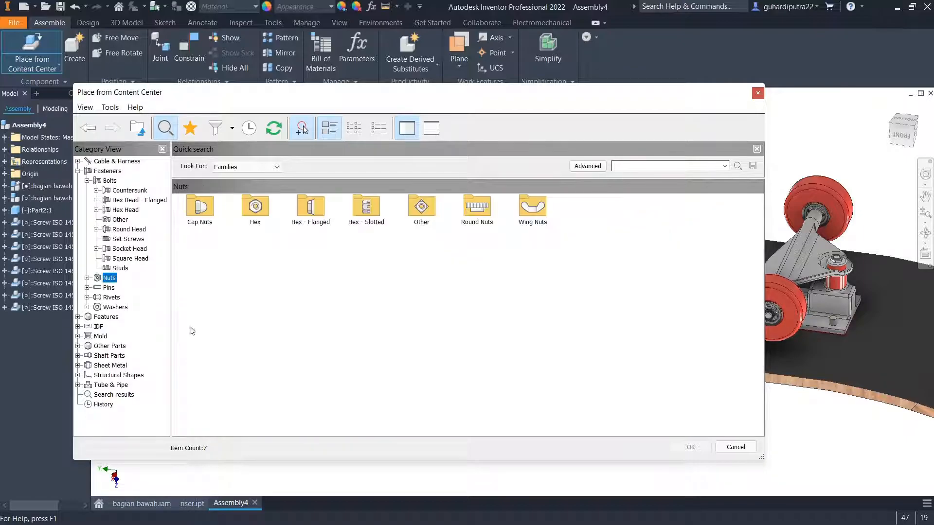
double_click(255, 208)
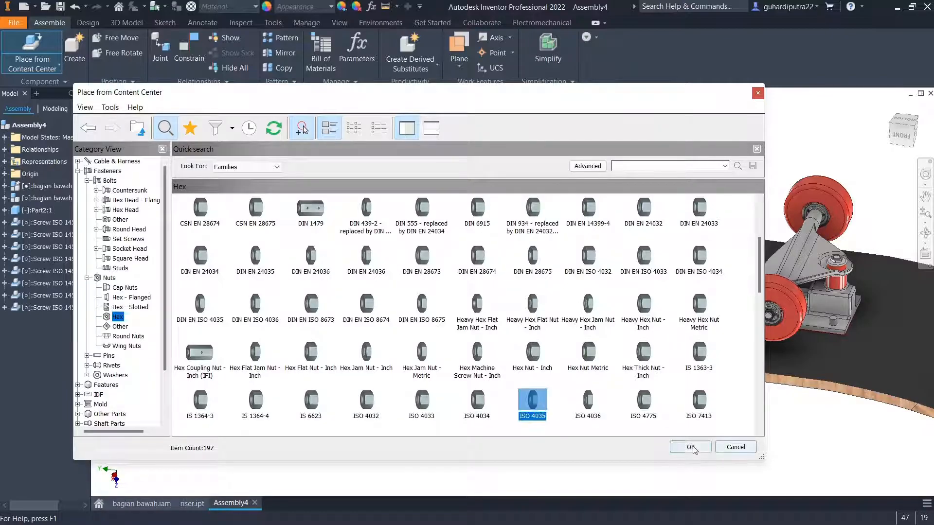
click(690, 448)
Place ISO 4035 M5 nuts on all four screws of one truck's baseplate at once with AutoDrop's multiple insertion
scroll(490, 331, down, 5)
click(474, 334)
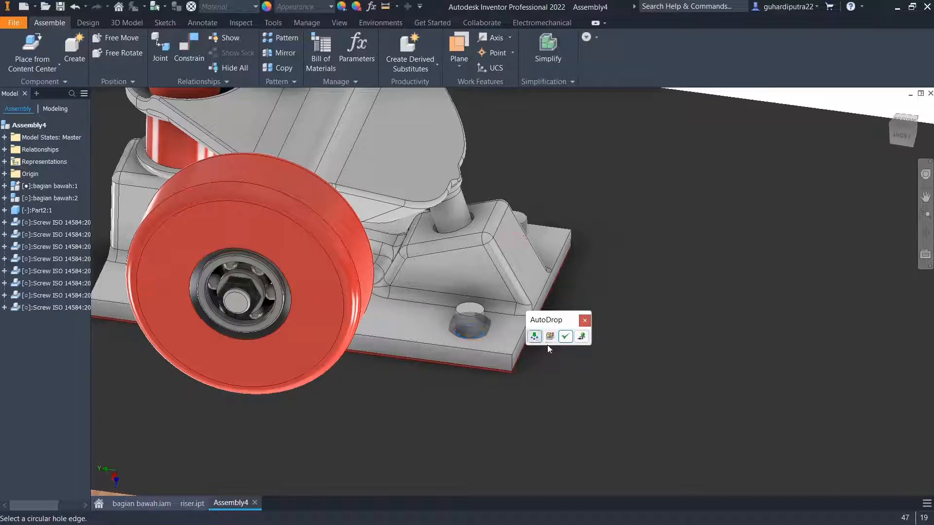
scroll(457, 350, up, 5)
shift+middle_drag(436, 357, 453, 349)
click(565, 340)
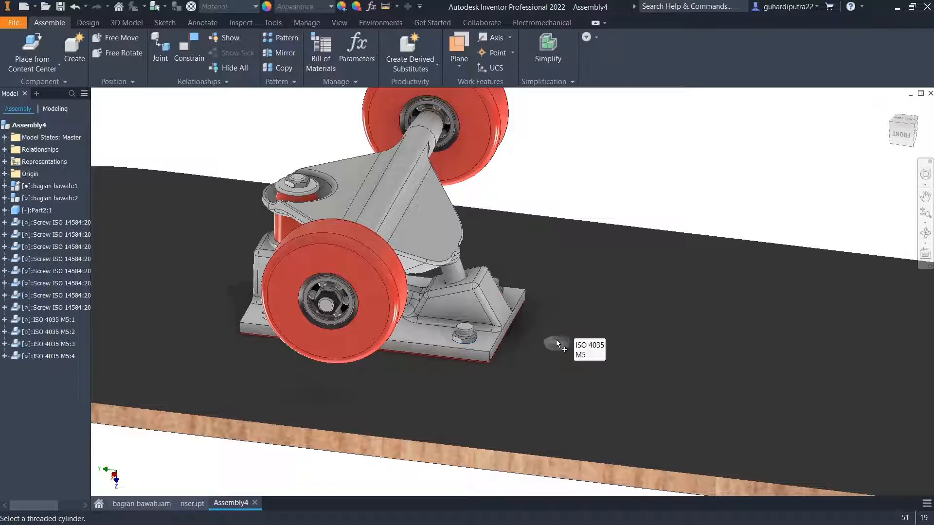
Place ISO 4035 M5 nuts on the other truck's four baseplate screws with AutoDrop's multiple insertion and end the placement
scroll(518, 343, up, 5)
shift+middle_drag(554, 317, 512, 346)
scroll(782, 362, down, 5)
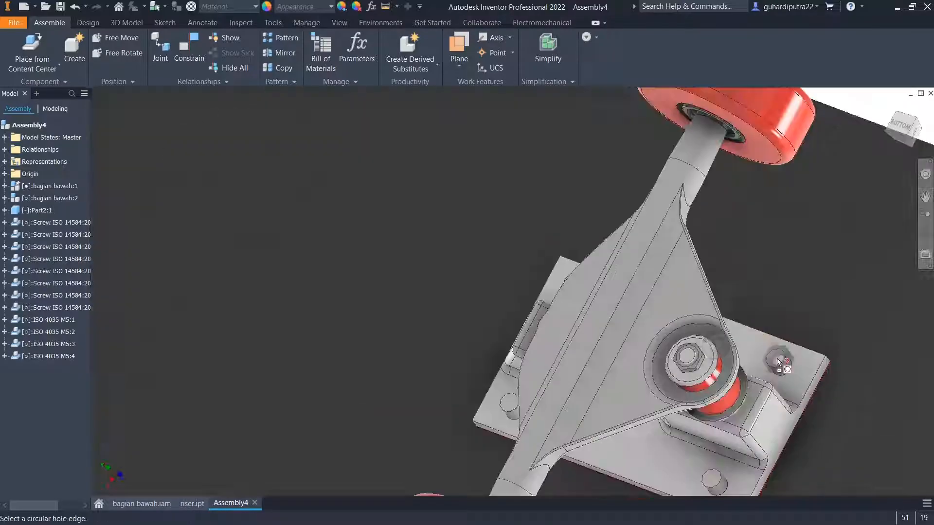
middle_drag(714, 440, 683, 331)
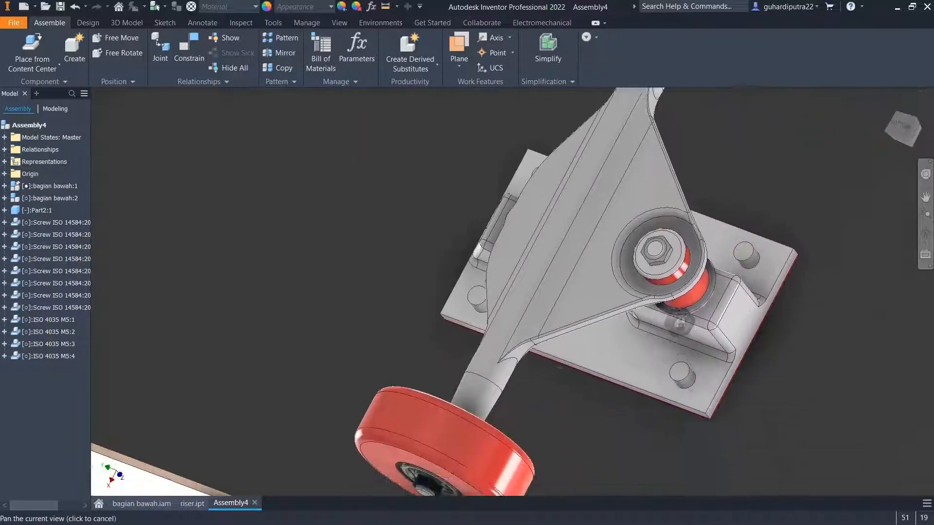
click(683, 389)
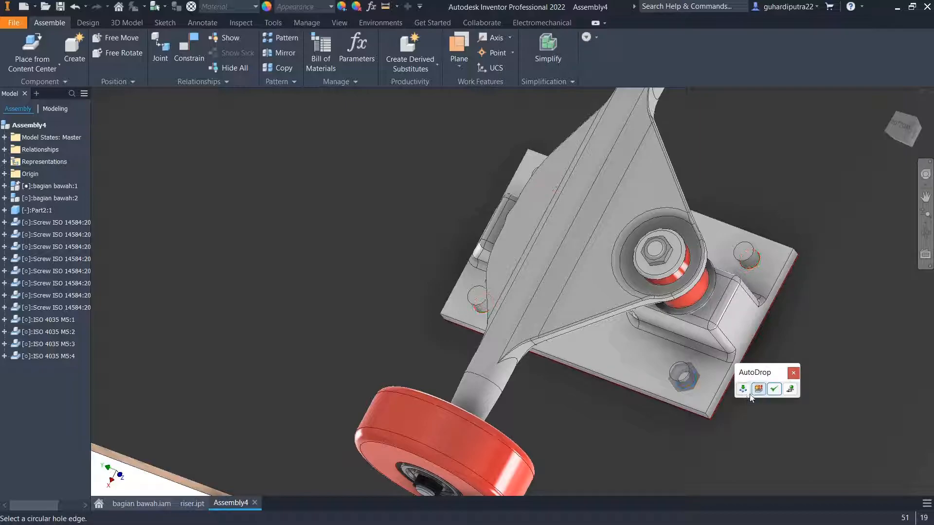
click(773, 391)
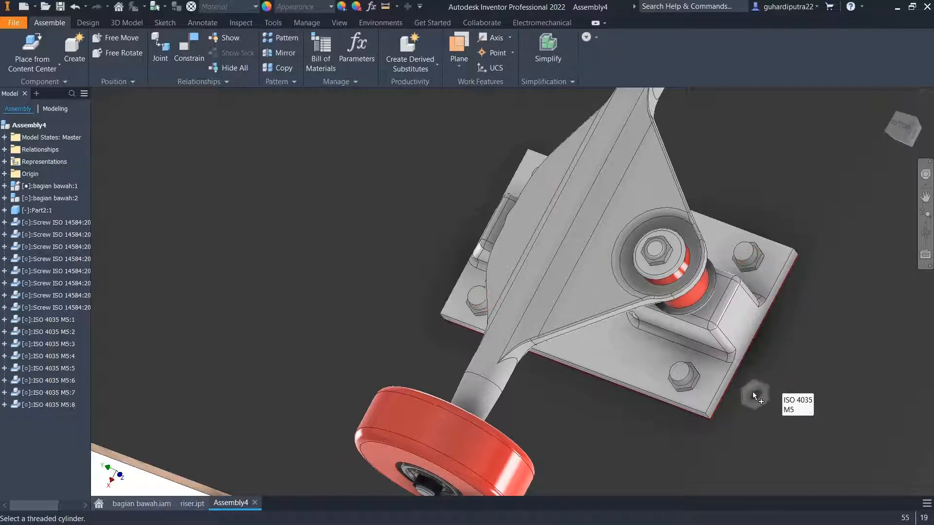
scroll(762, 396, up, 5)
shift+middle_drag(549, 324, 530, 410)
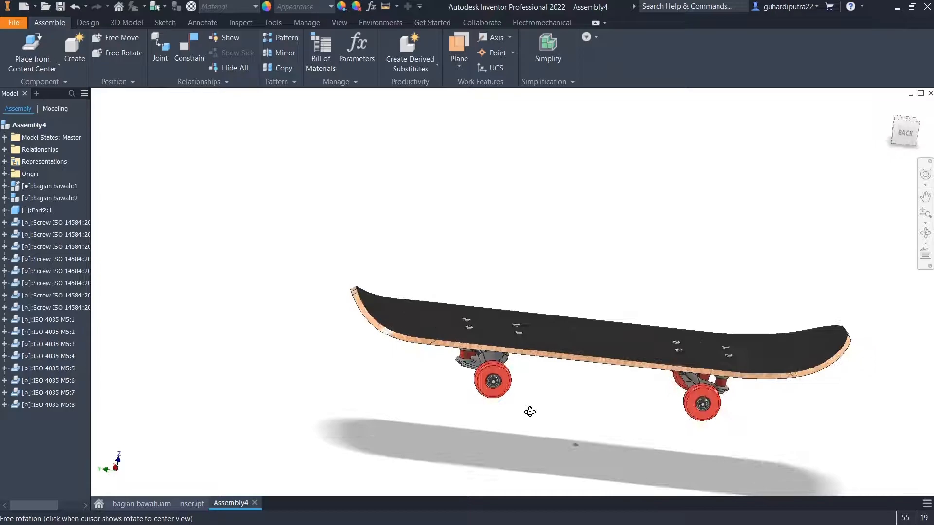
right_click(537, 200)
click(557, 236)
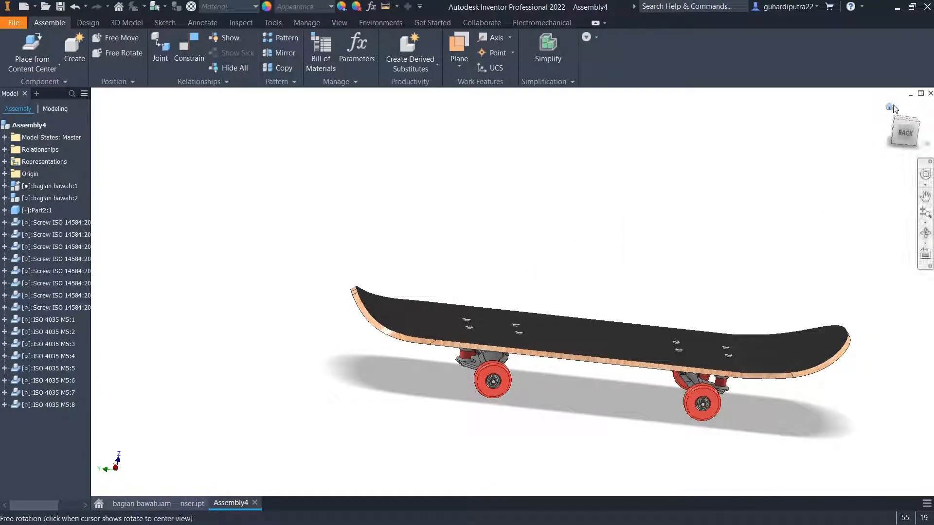
Try to assign the Steel, Mild material to all the deck's screws and ISO 4035 nuts at once
click(893, 109)
shift+middle_drag(534, 350, 253, 356)
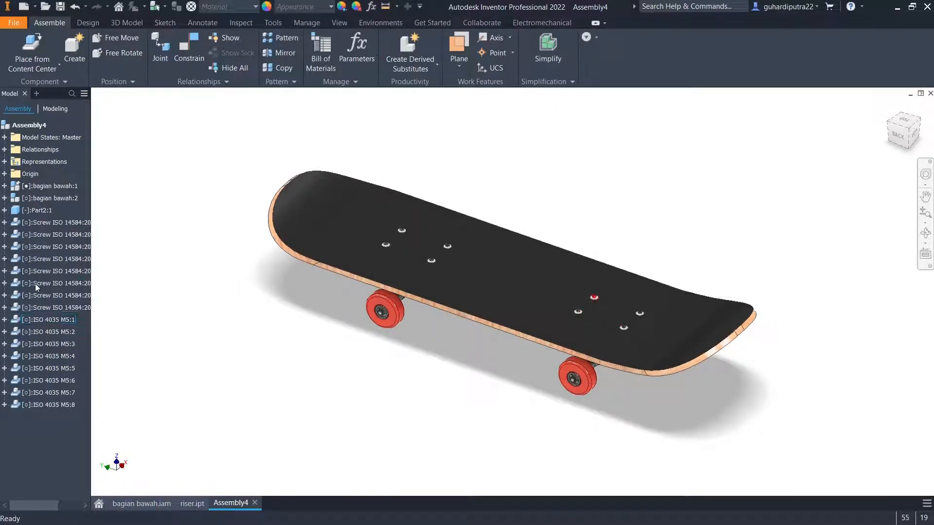
click(38, 223)
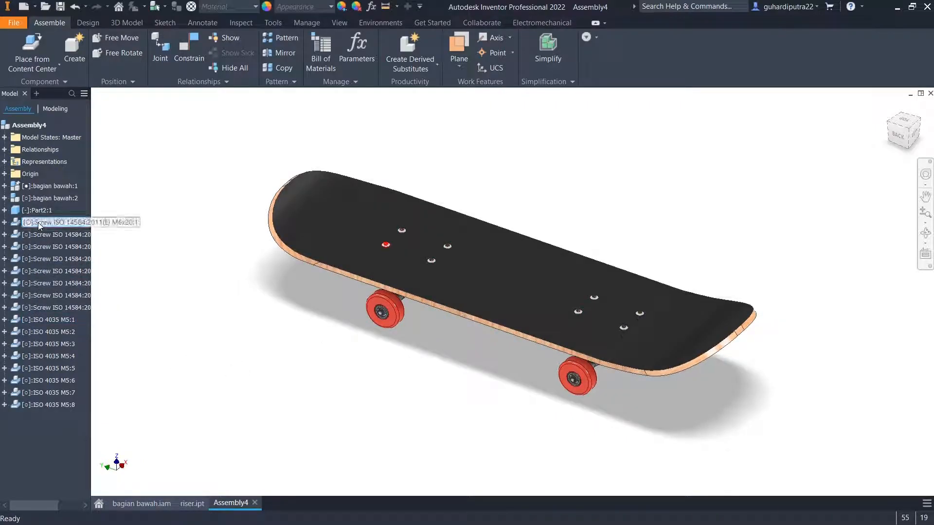
shift+click(56, 406)
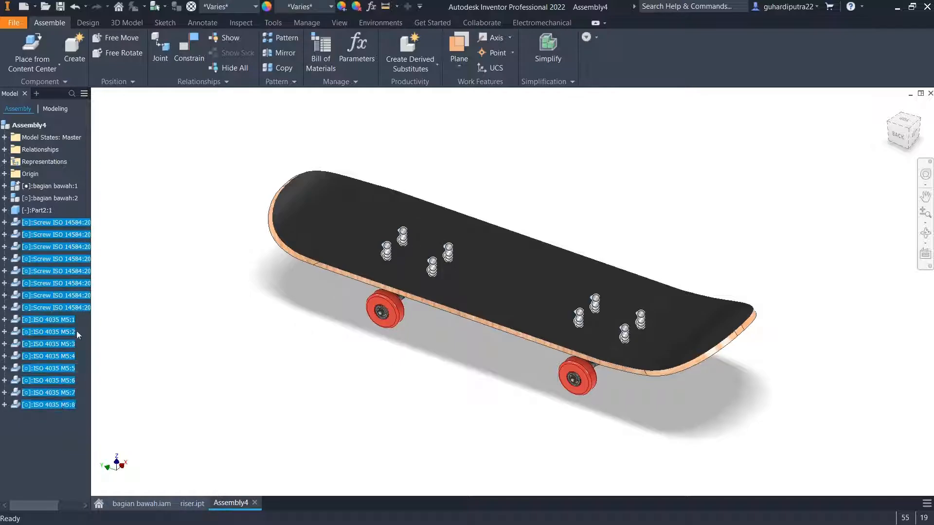
click(256, 7)
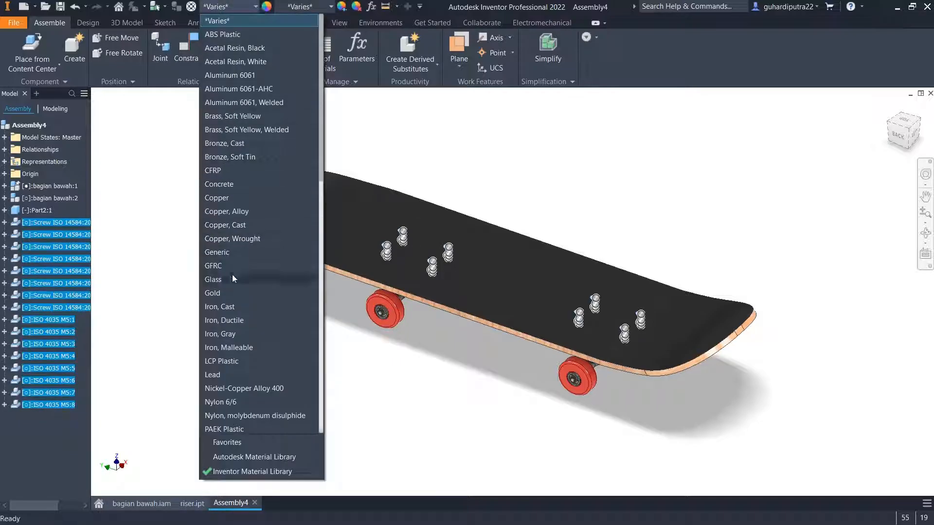
scroll(211, 322, down, 3)
scroll(231, 347, down, 9)
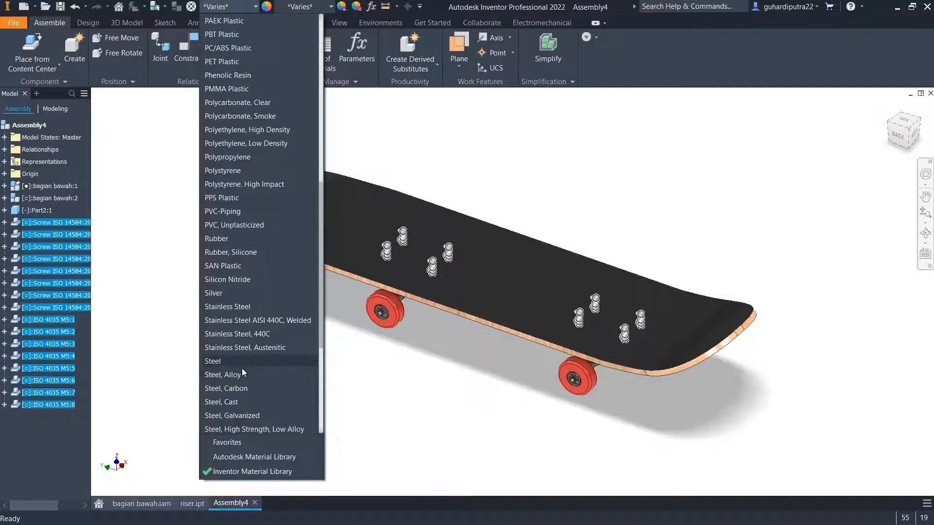
scroll(230, 297, down, 4)
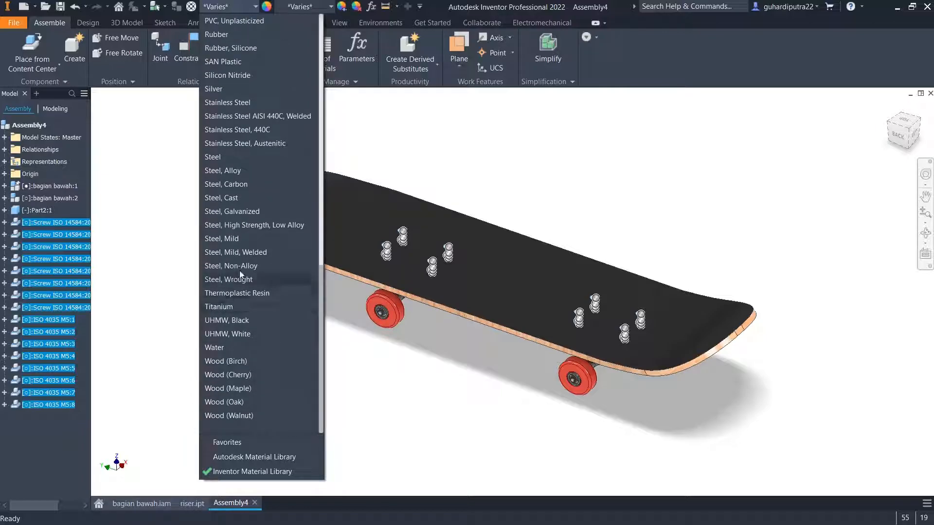
click(242, 238)
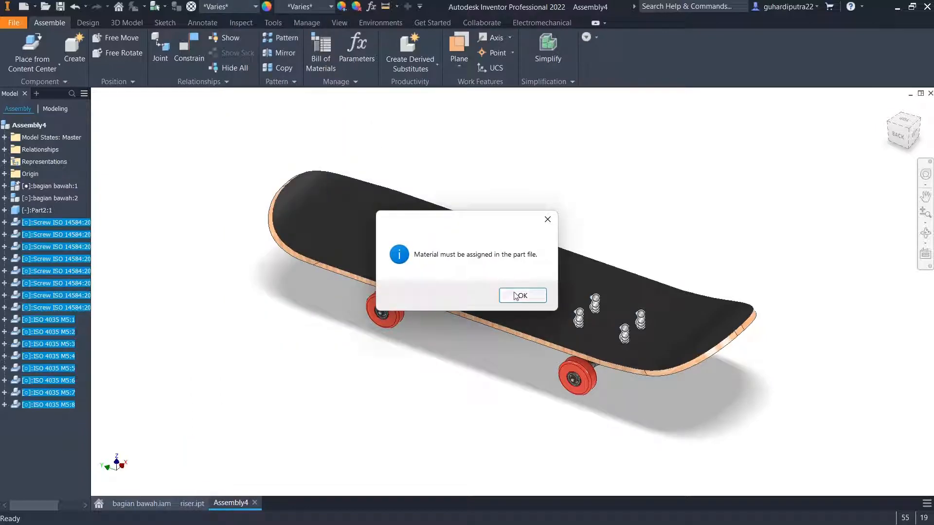
Apply the Glossy - Black appearance to all the deck's screws and ISO 4035 nuts at once
click(515, 294)
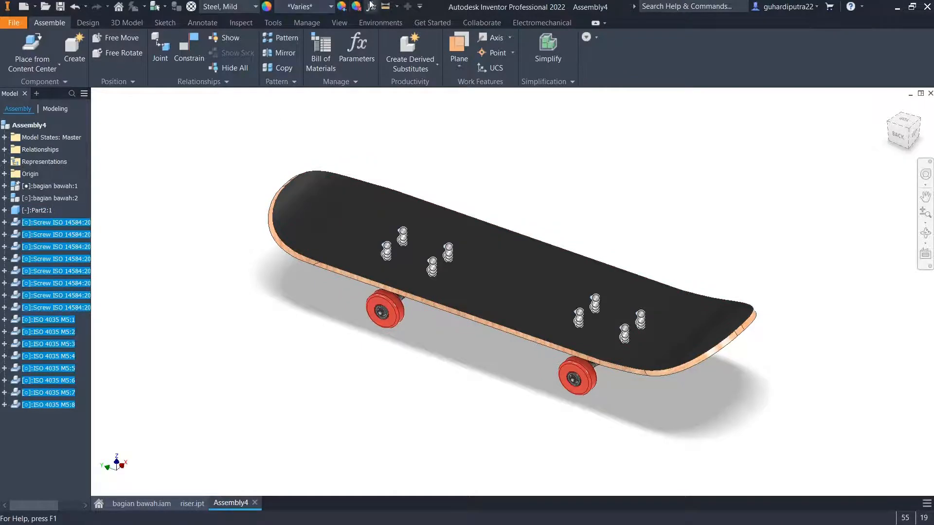
click(315, 8)
scroll(319, 287, down, 2)
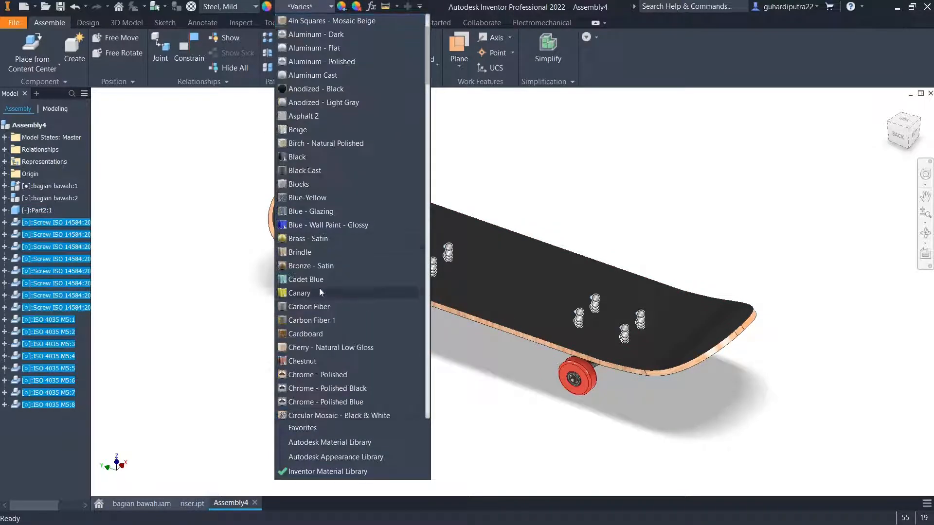
scroll(320, 288, up, 2)
scroll(323, 276, down, 13)
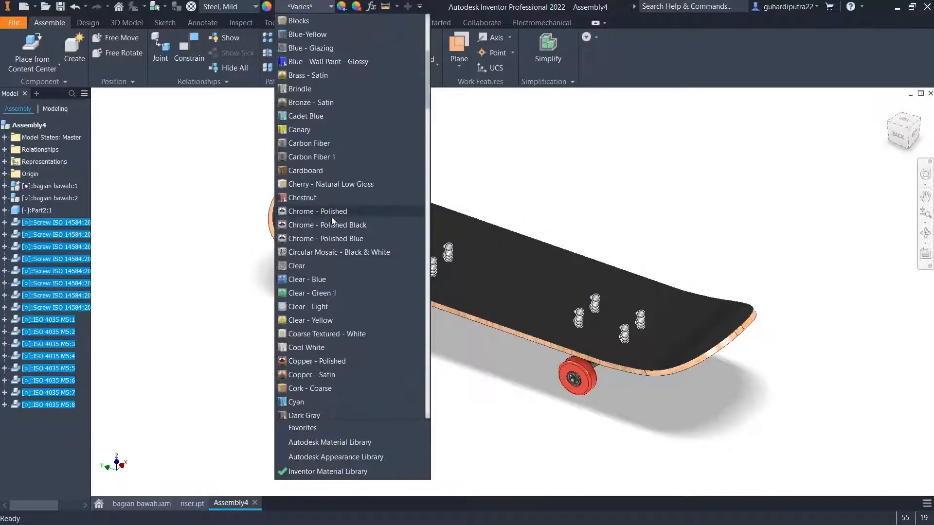
scroll(327, 258, down, 4)
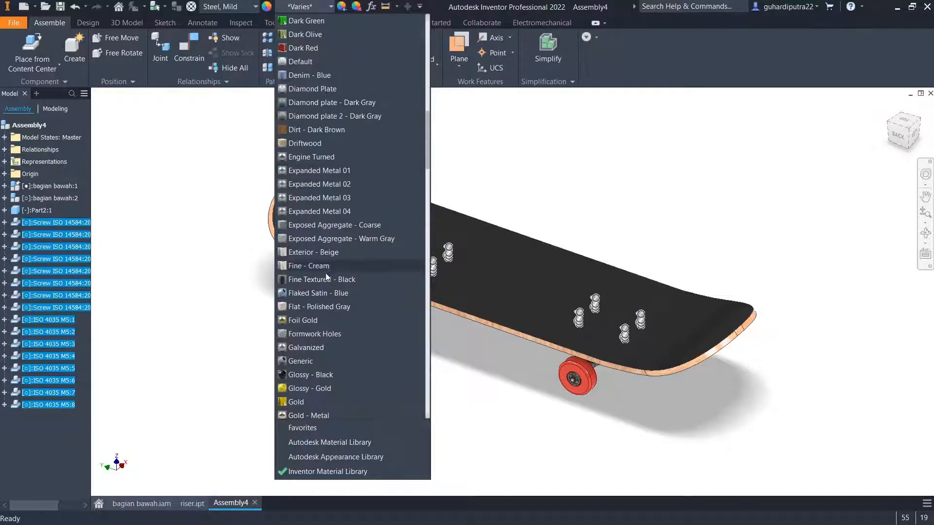
click(309, 378)
click(343, 326)
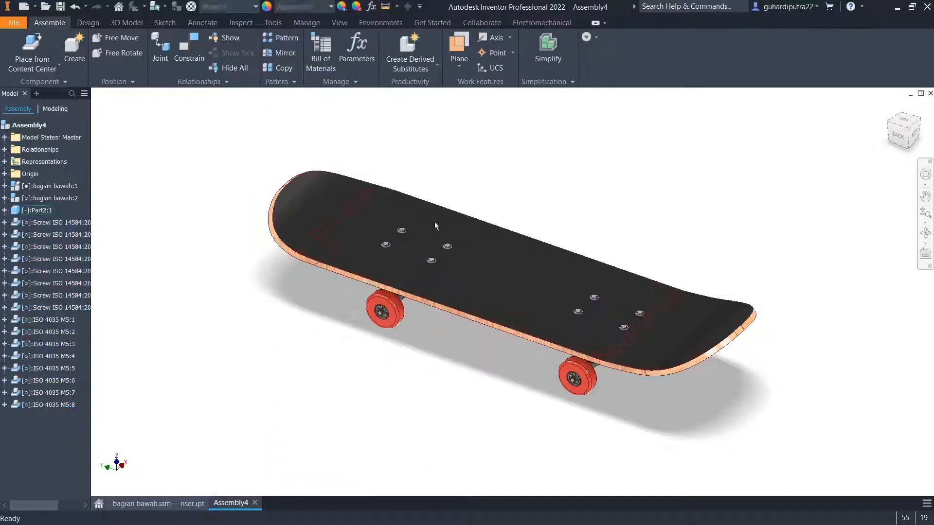
Turn on Clean Screen to show only the skateboard model
scroll(410, 236, down, 6)
scroll(396, 256, up, 5)
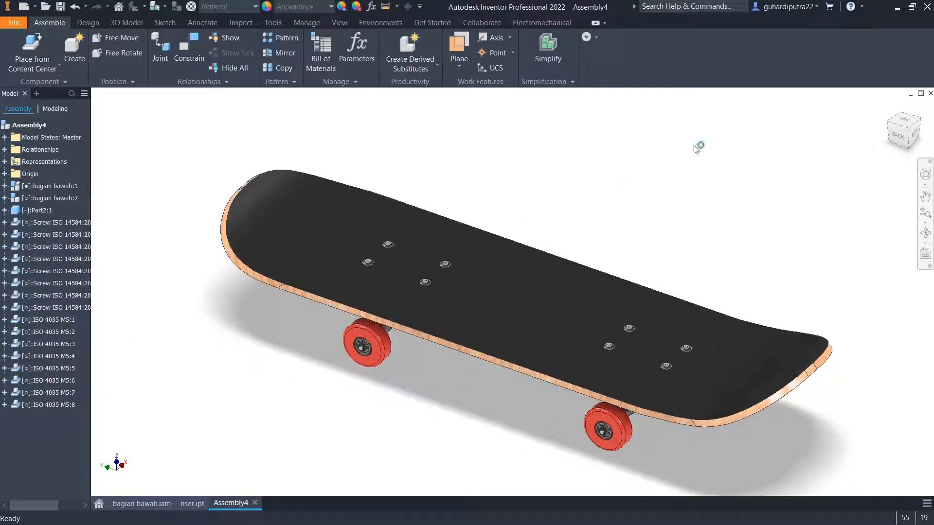
click(889, 127)
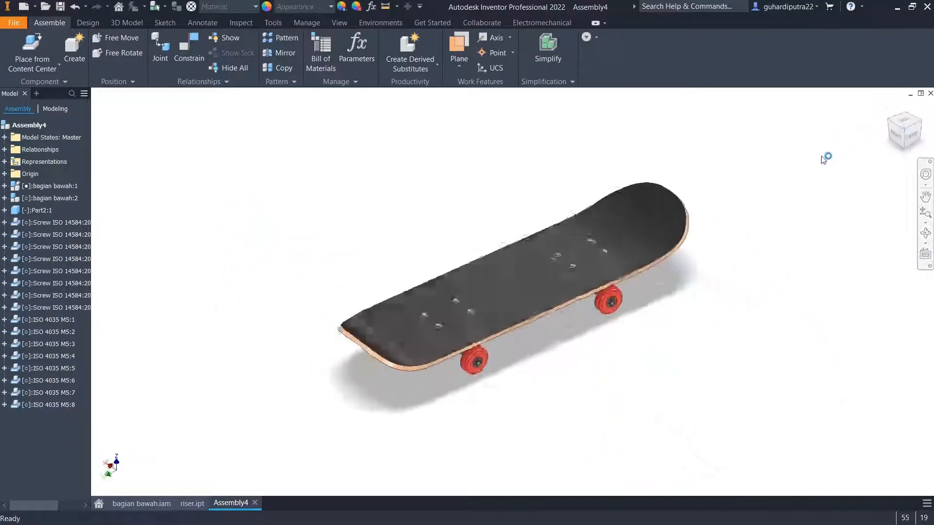
click(338, 22)
click(535, 51)
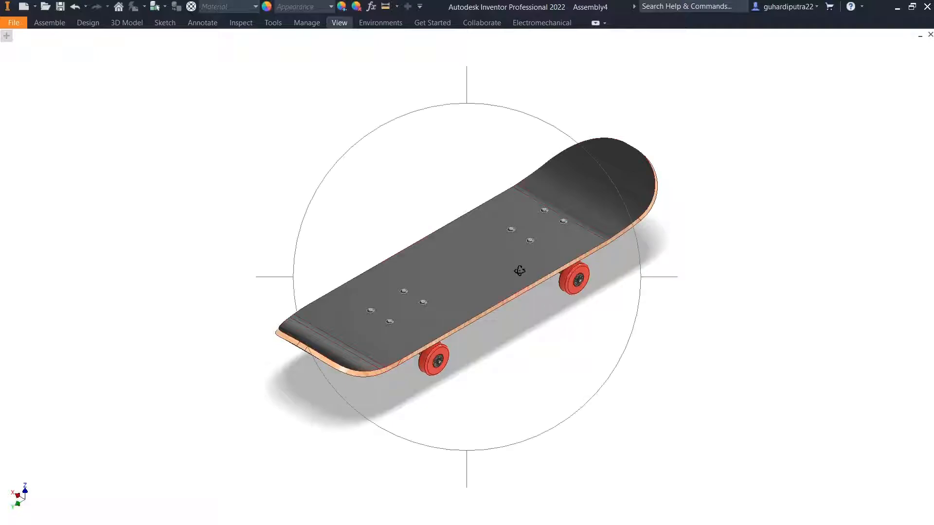
shift+middle_drag(521, 267, 498, 240)
shift+middle_drag(475, 301, 293, 254)
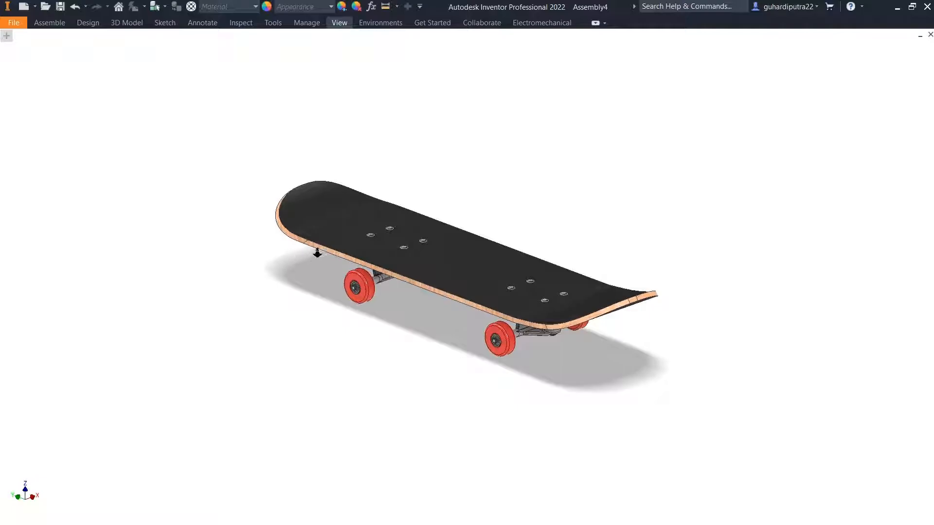
scroll(313, 254, up, 5)
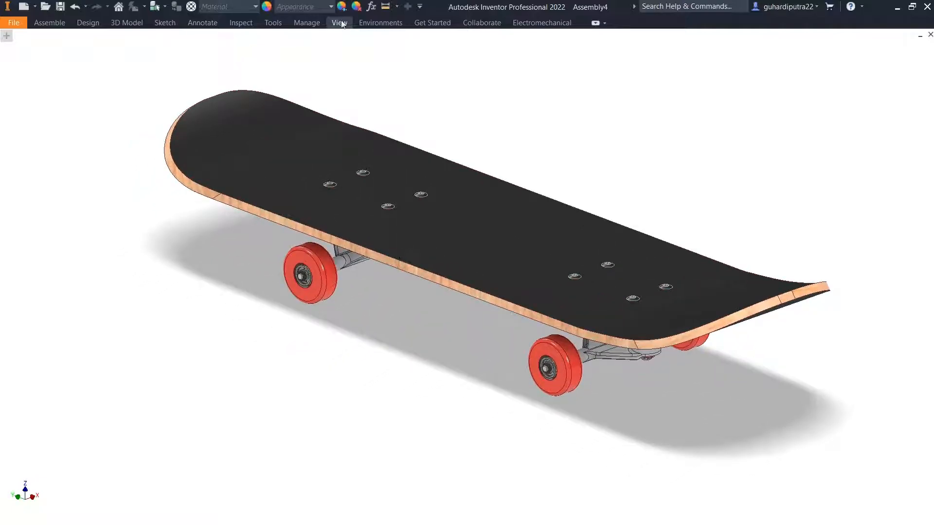
Set the assembly's visual style to Realistic and its view projection to Perspective
click(339, 23)
click(234, 49)
click(237, 99)
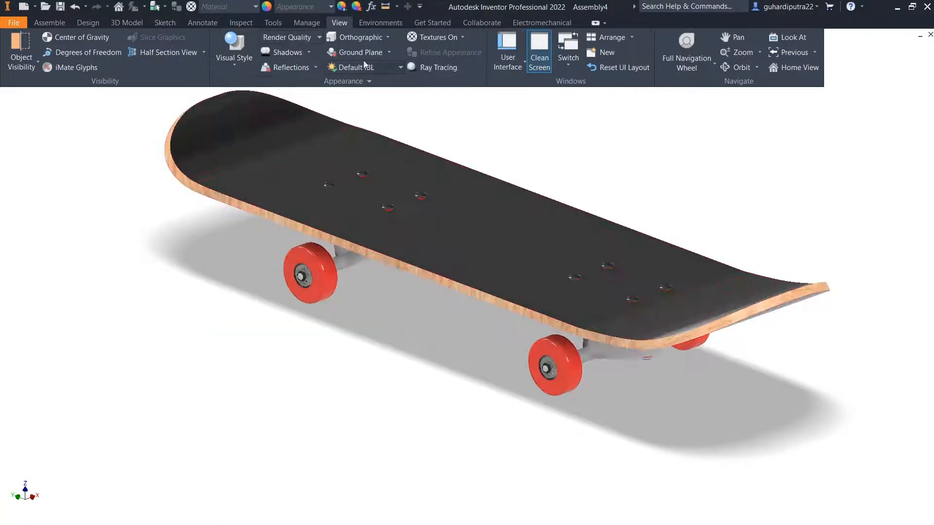
click(305, 41)
click(286, 60)
click(292, 41)
click(292, 50)
click(360, 38)
click(358, 103)
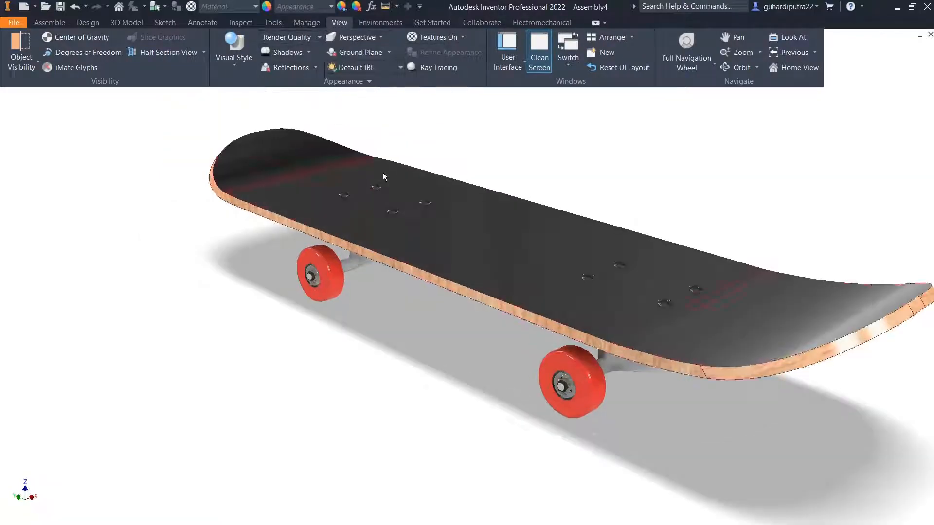
Save the skateboard assembly as "full assy" in the Assembly folder
scroll(380, 162, down, 3)
shift+middle_drag(380, 254, 755, 356)
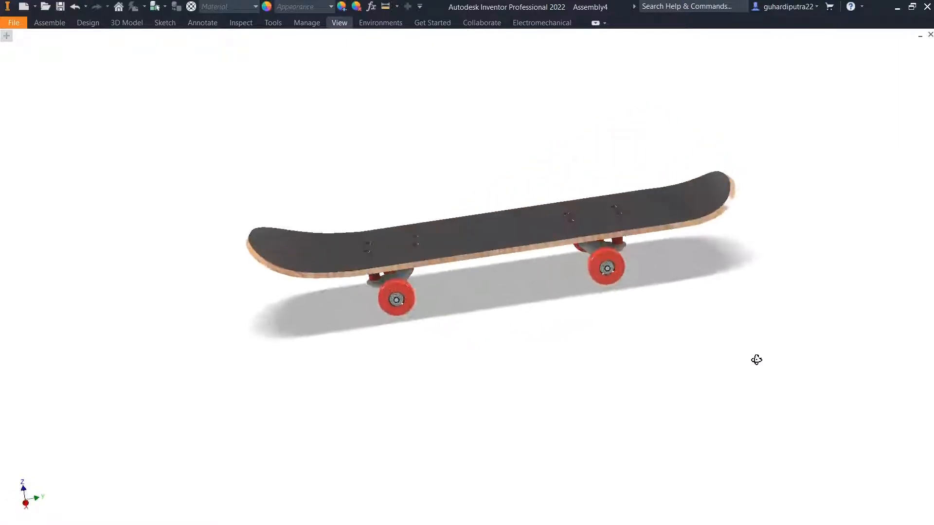
scroll(432, 260, up, 5)
shift+middle_drag(482, 276, 610, 359)
shift+middle_drag(779, 234, 734, 278)
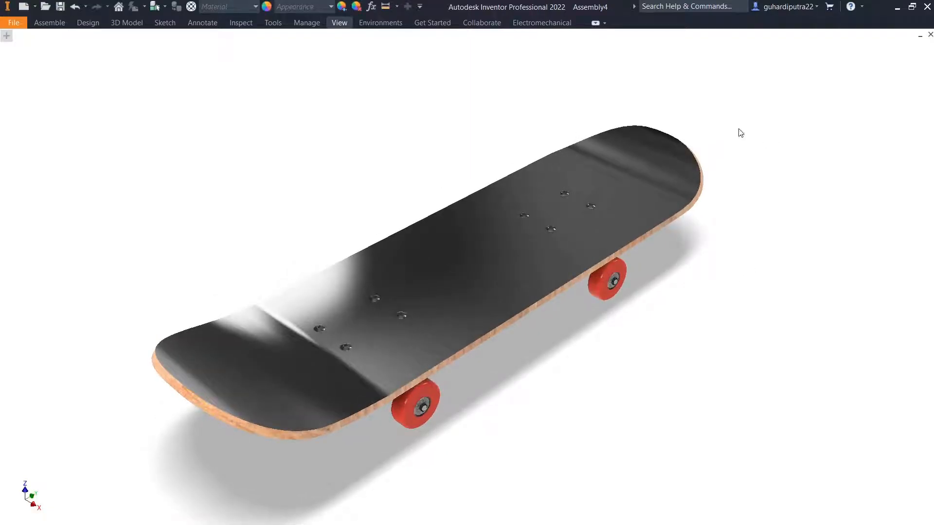
click(14, 22)
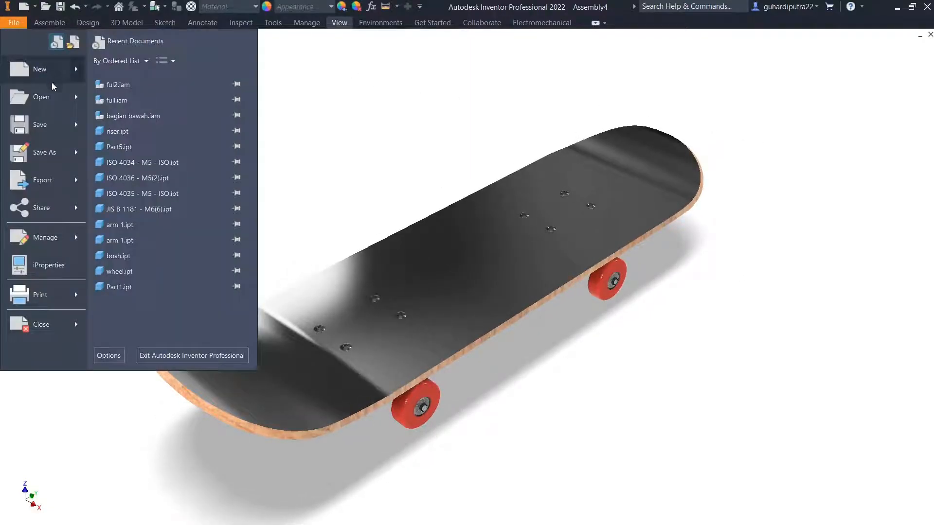
click(63, 128)
text(full assy)
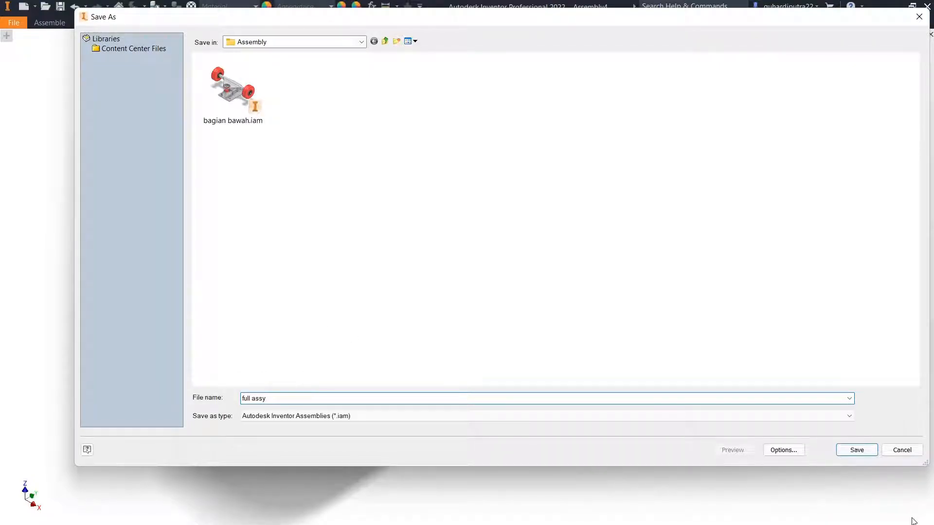
click(857, 450)
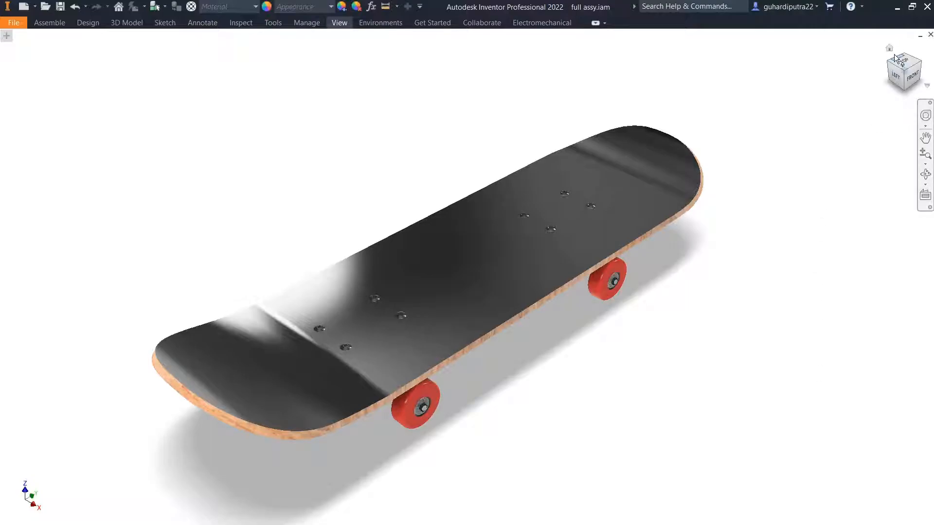